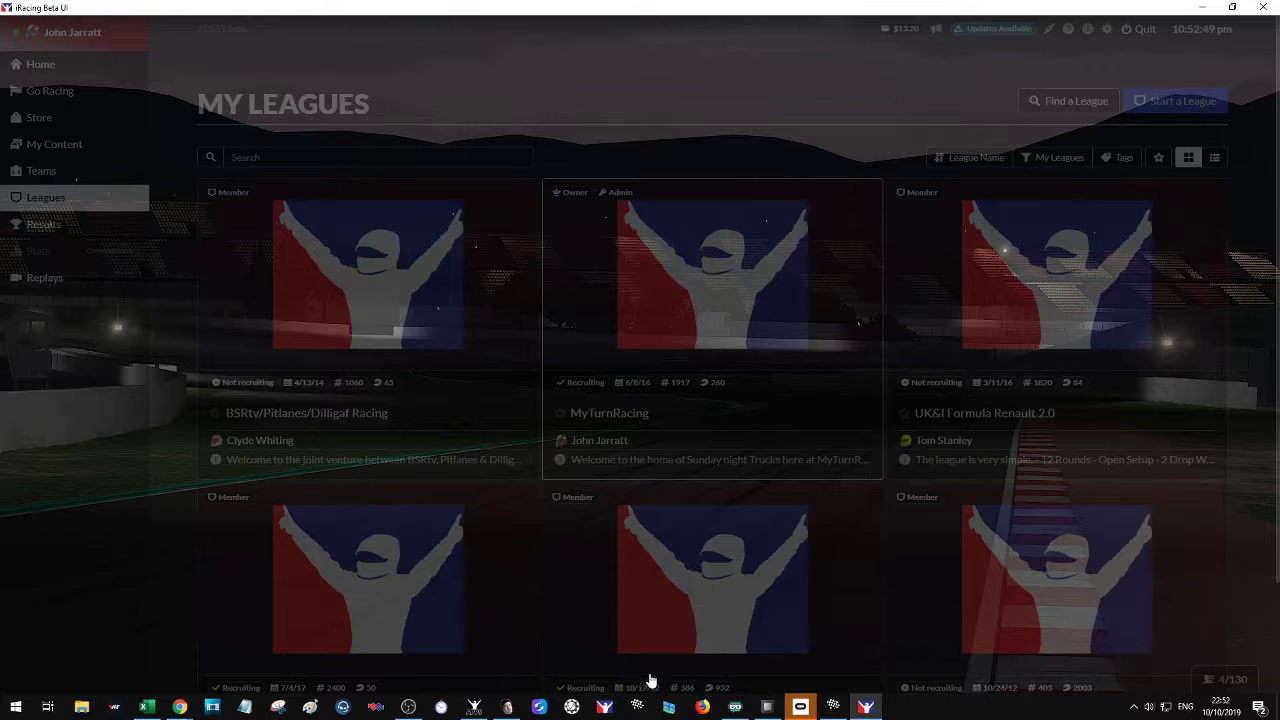
# Switch to the MTR 2019_4_3 workbook in Excel and find "homestead" in the Tracks sheet
pyautogui.click(147, 707)
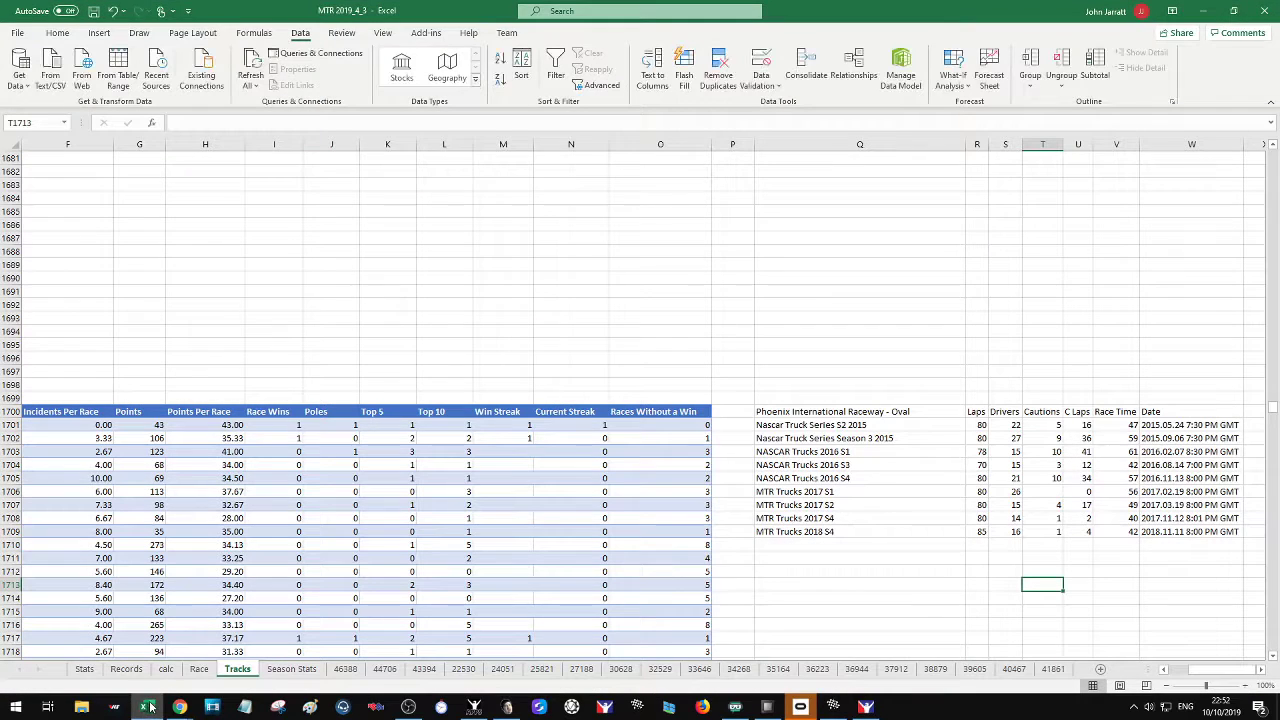
pyautogui.click(805, 411)
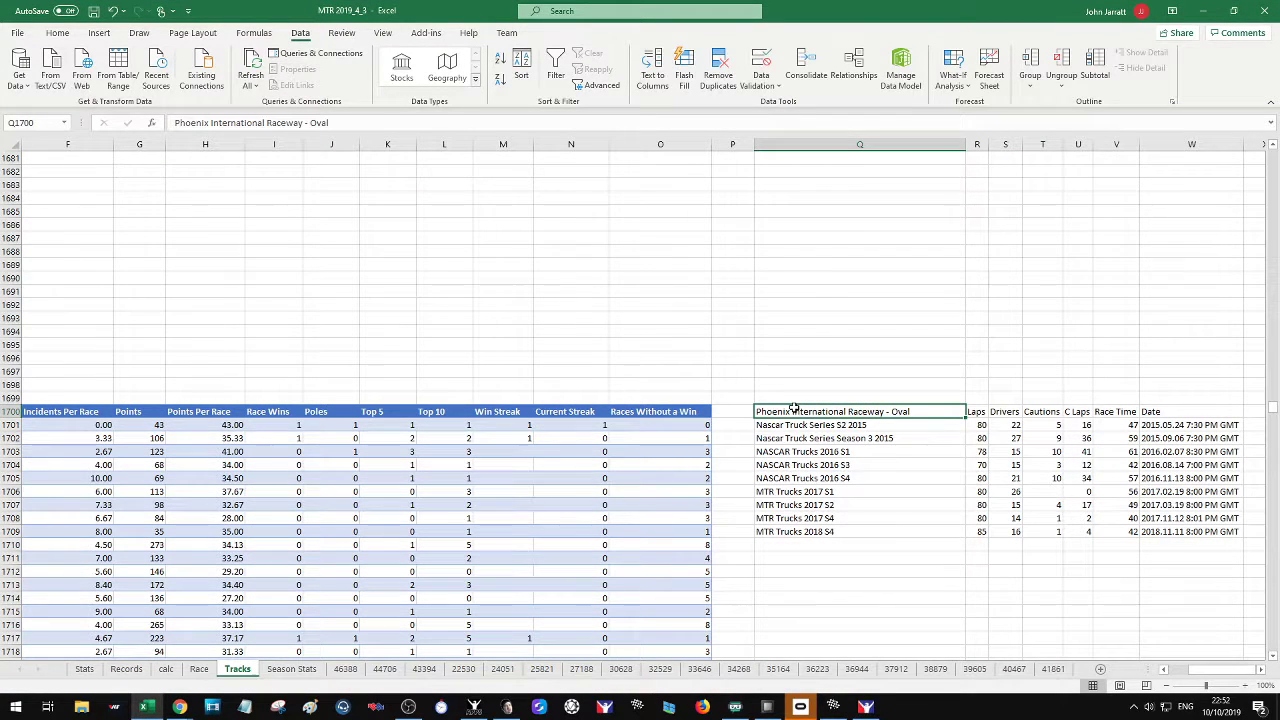
pyautogui.hotkey('ctrl', 'f')
pyautogui.write('homes')
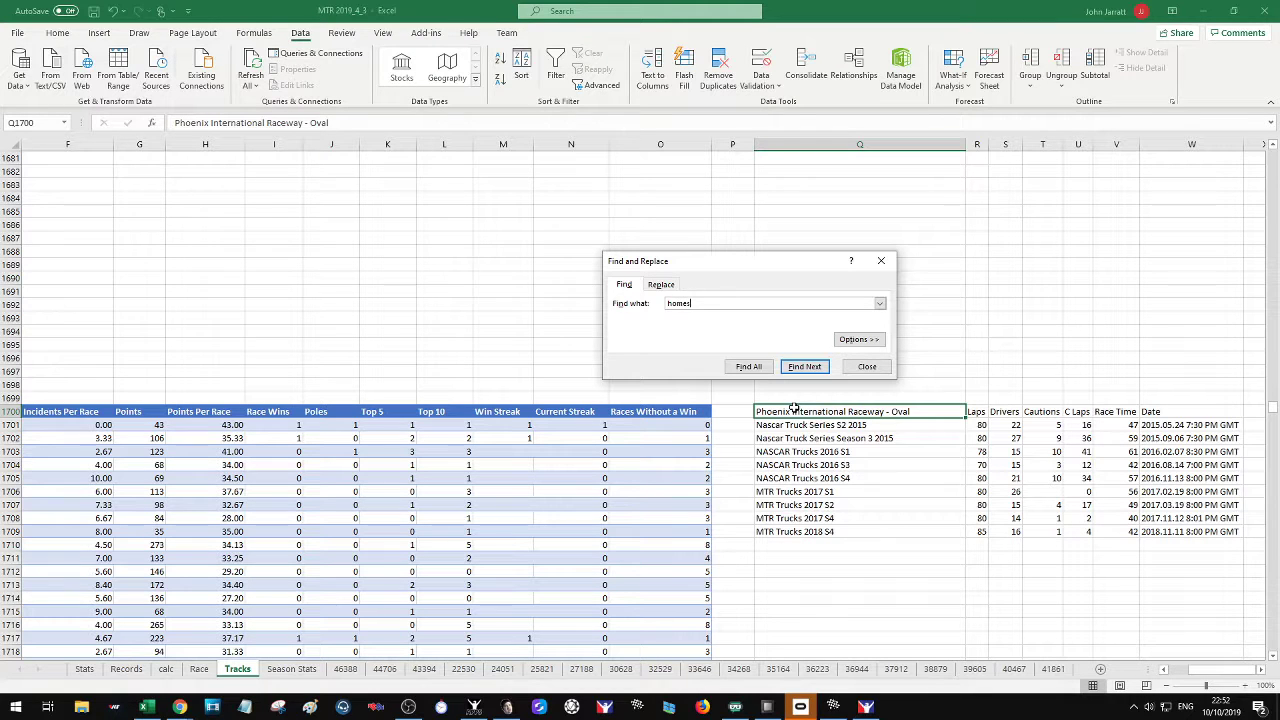
pyautogui.write('tead')
pyautogui.press('Return')
pyautogui.press('Escape')
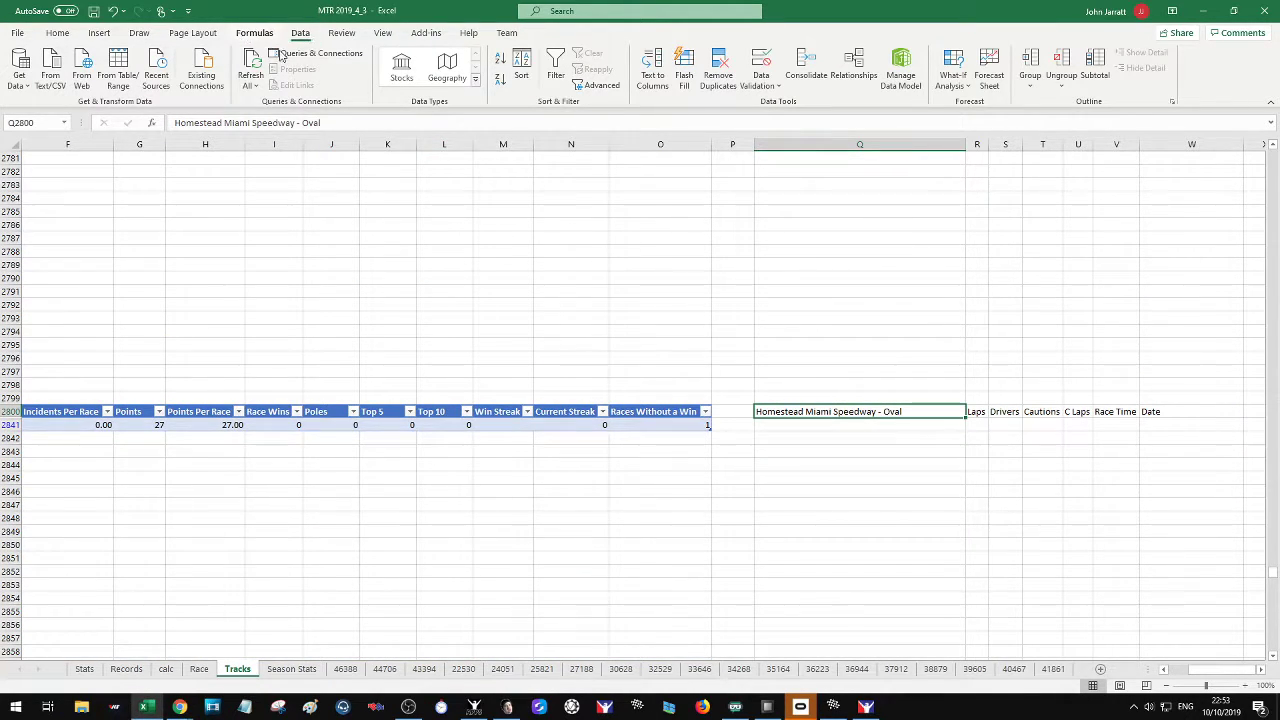
# Turn off the filter on the Homestead Miami Speedway table so all its rows and past races are shown
pyautogui.click(630, 411)
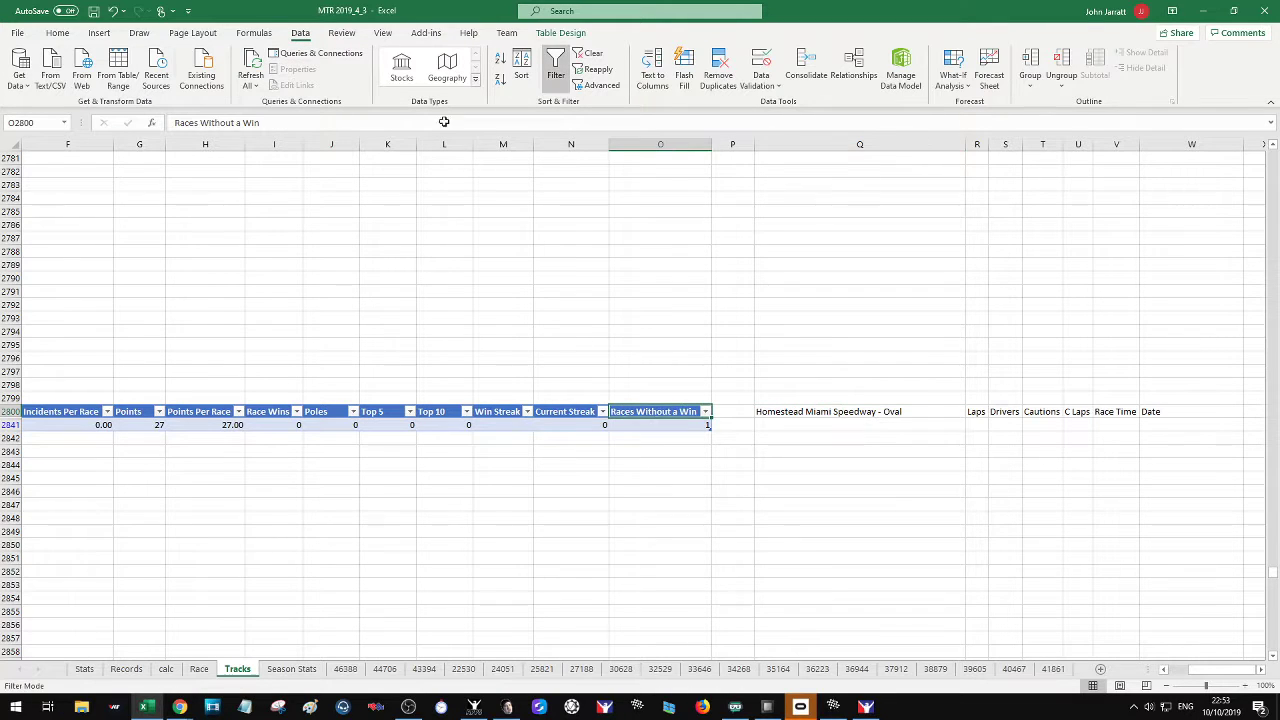
pyautogui.click(555, 70)
pyautogui.click(892, 487)
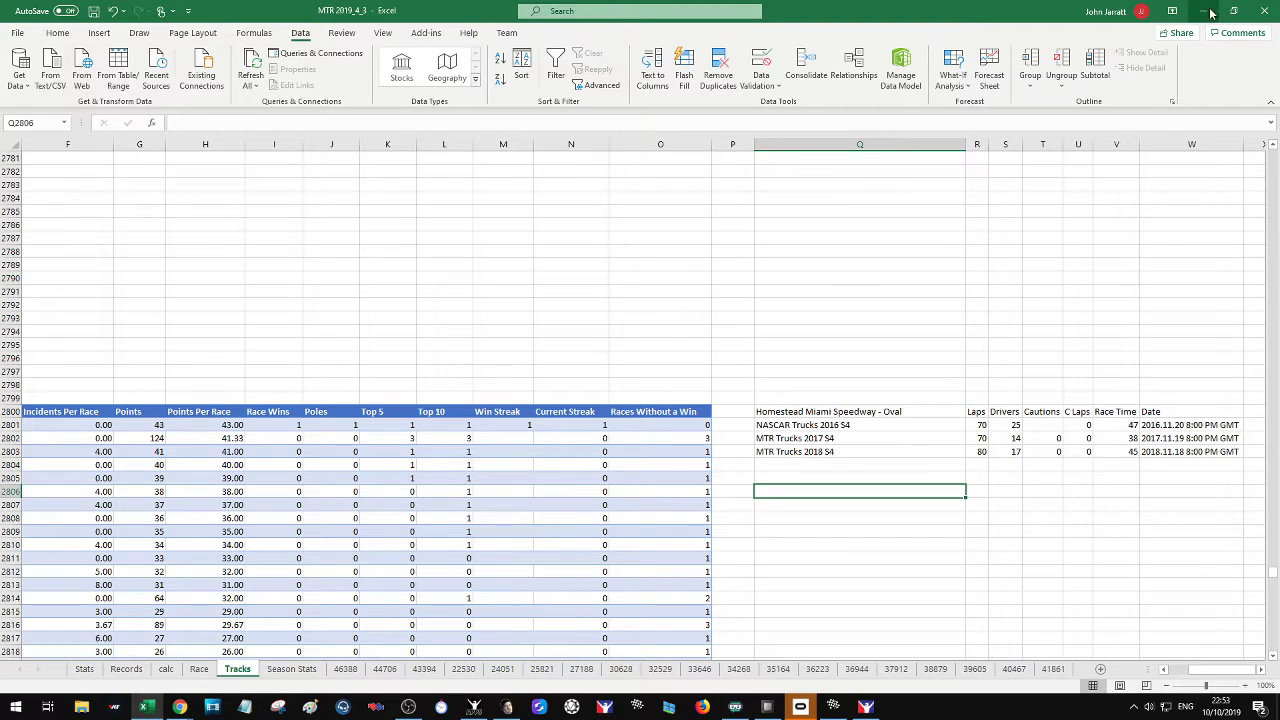
# Switch to iRacing and look at the MyTurnRacing league's seasons and the blank new-season form, without adding a season
pyautogui.hotkey('alt', 'Tab')
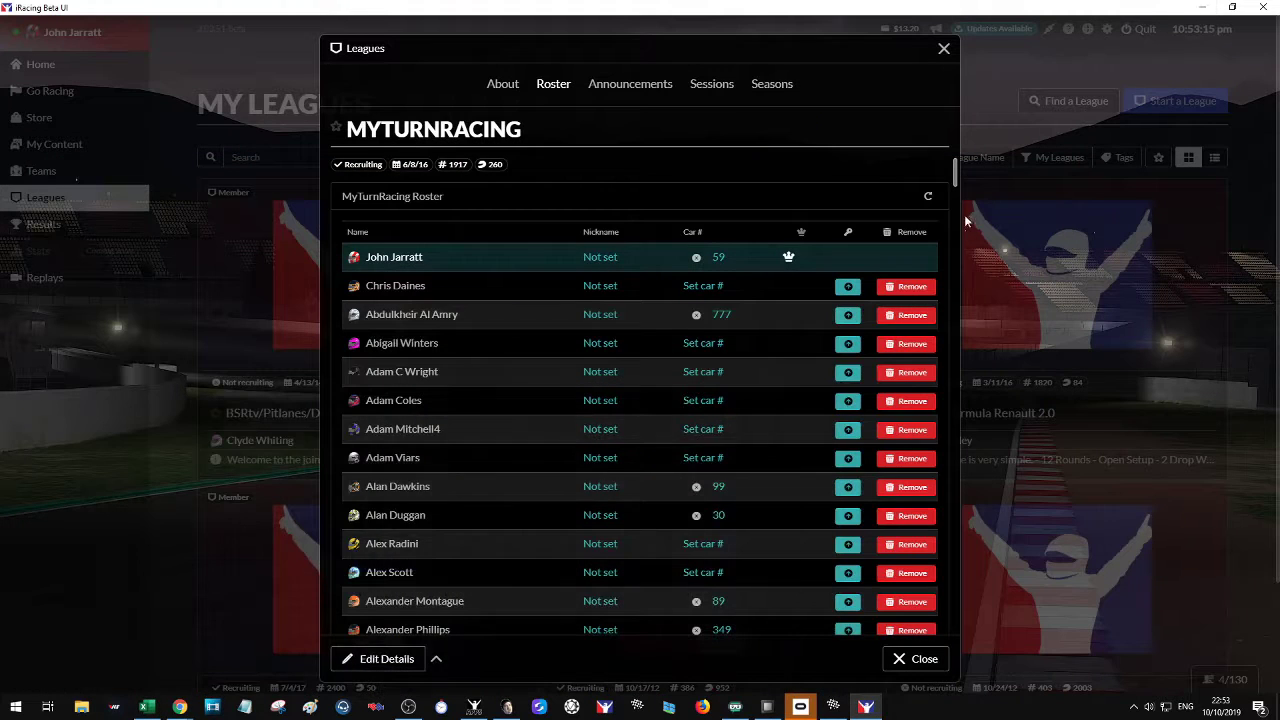
pyautogui.click(767, 83)
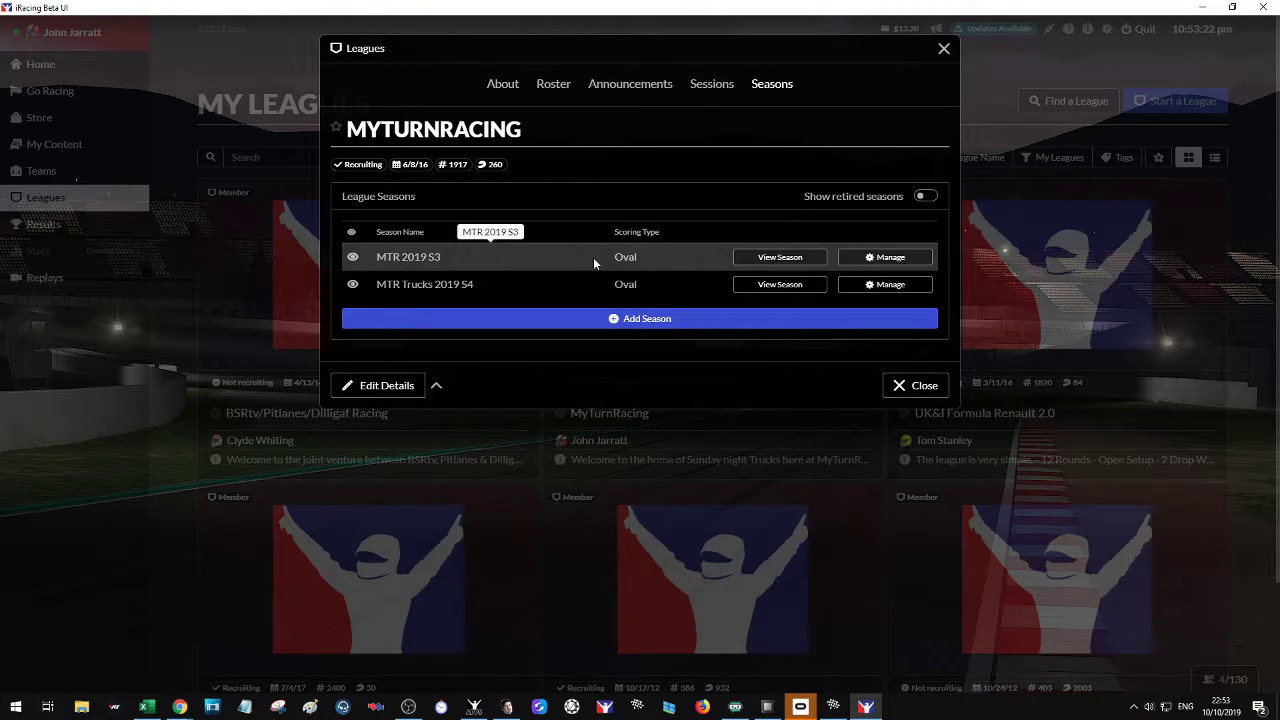
pyautogui.click(660, 320)
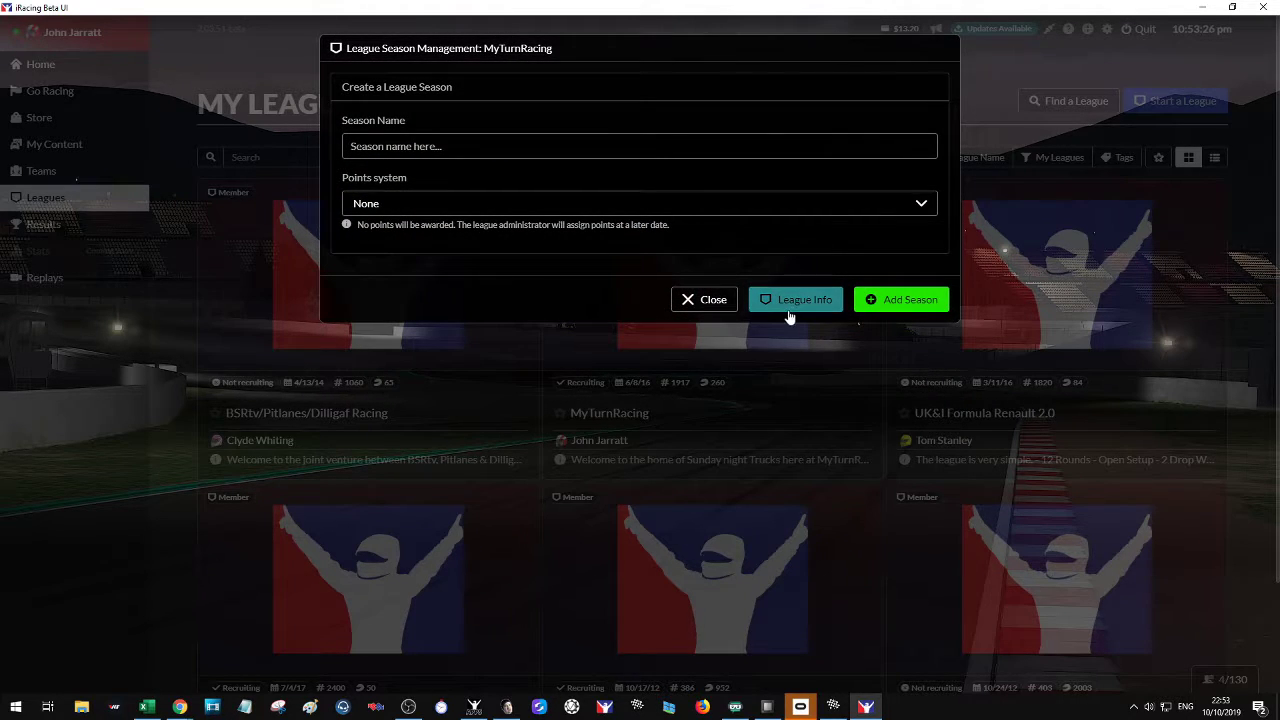
pyautogui.click(724, 301)
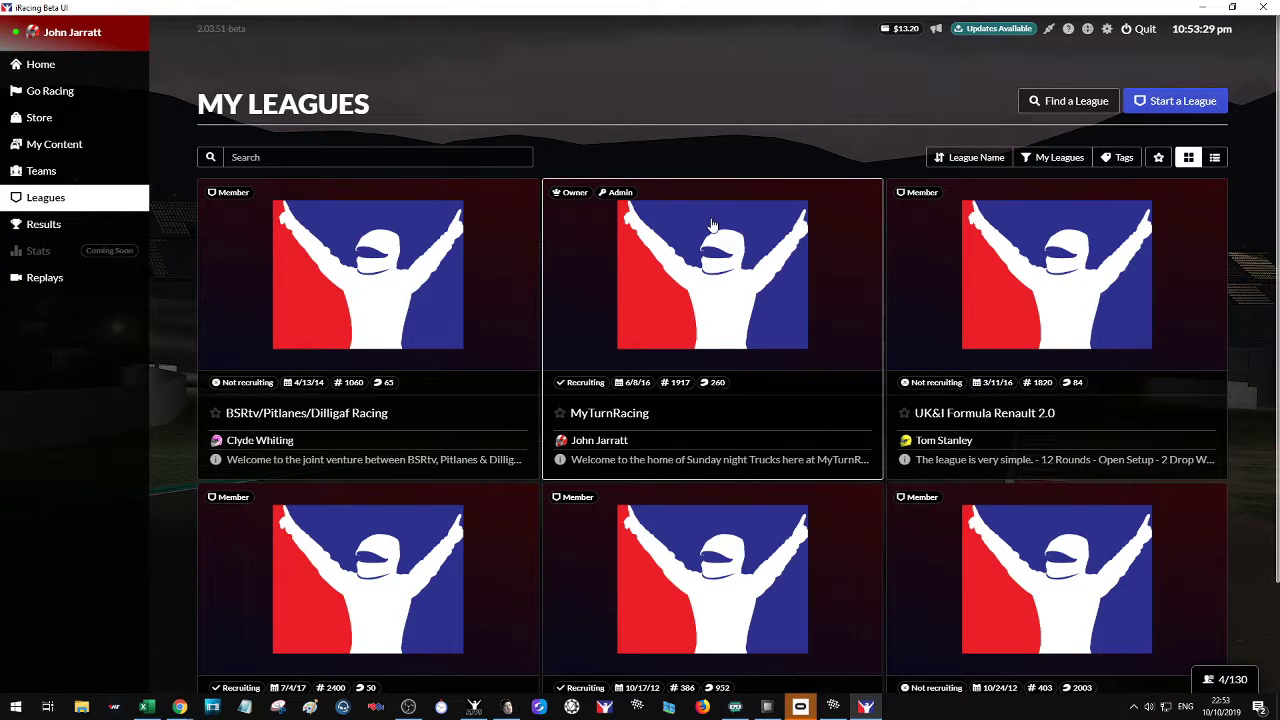
# Reopen the MyTurnRacing league and start adding a session to the MTR Trucks 2019 S4 season
pyautogui.click(610, 205)
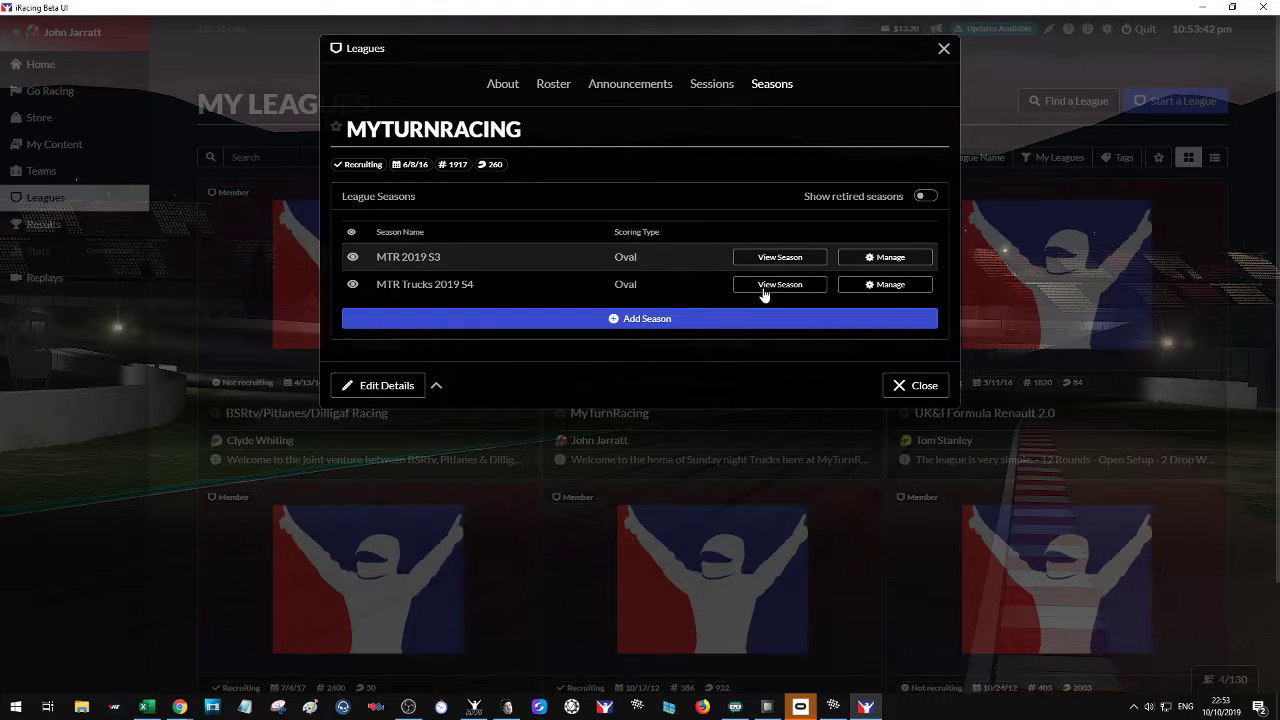
pyautogui.click(877, 285)
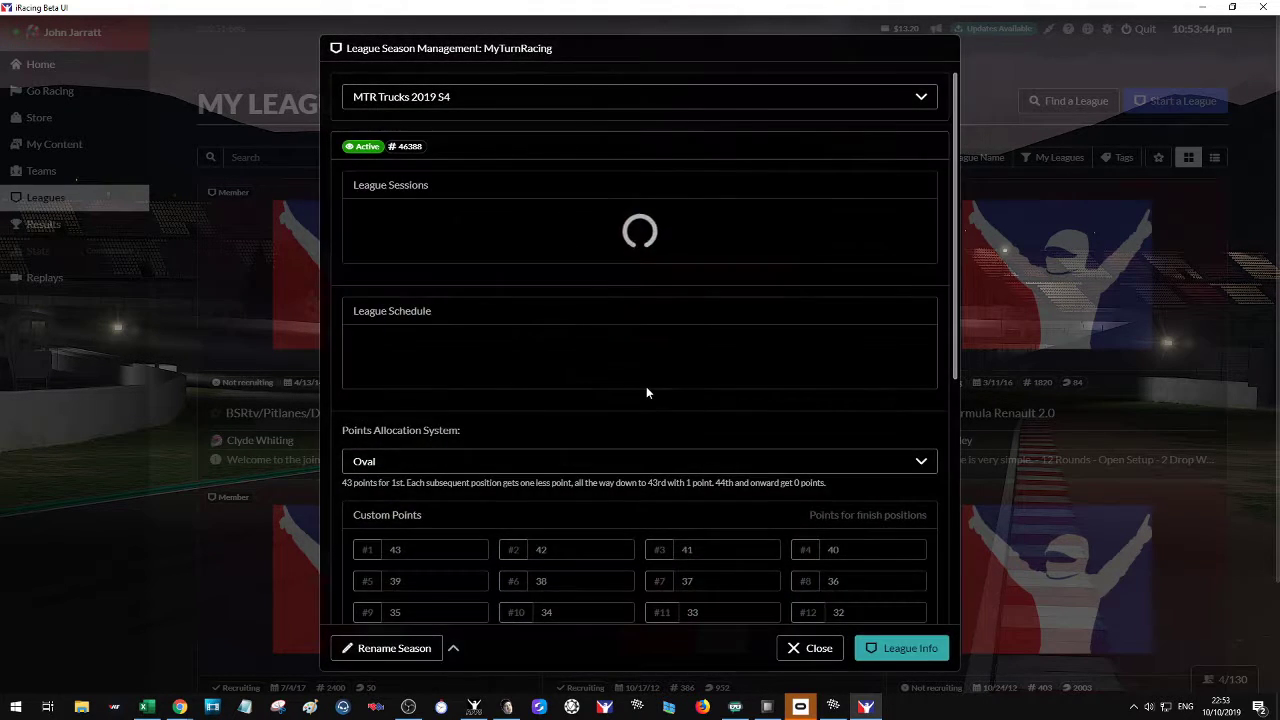
pyautogui.click(643, 400)
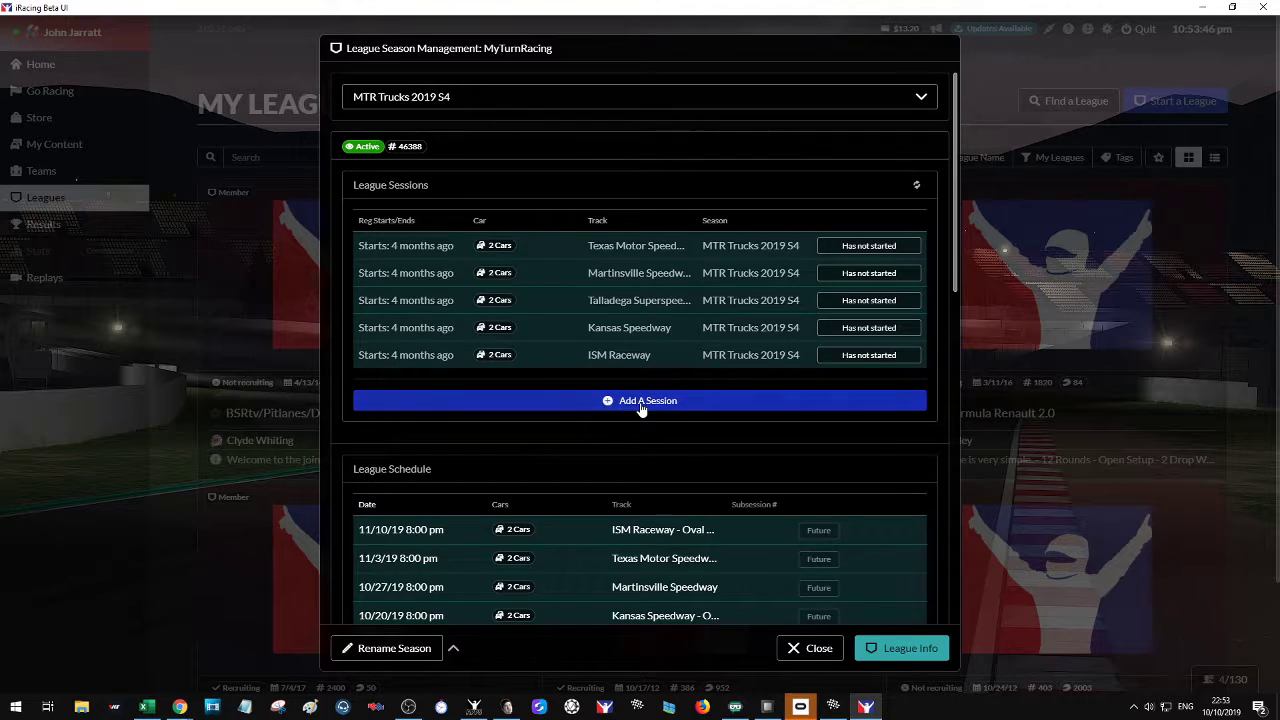
# Load the last used settings into the new race
pyautogui.click(490, 505)
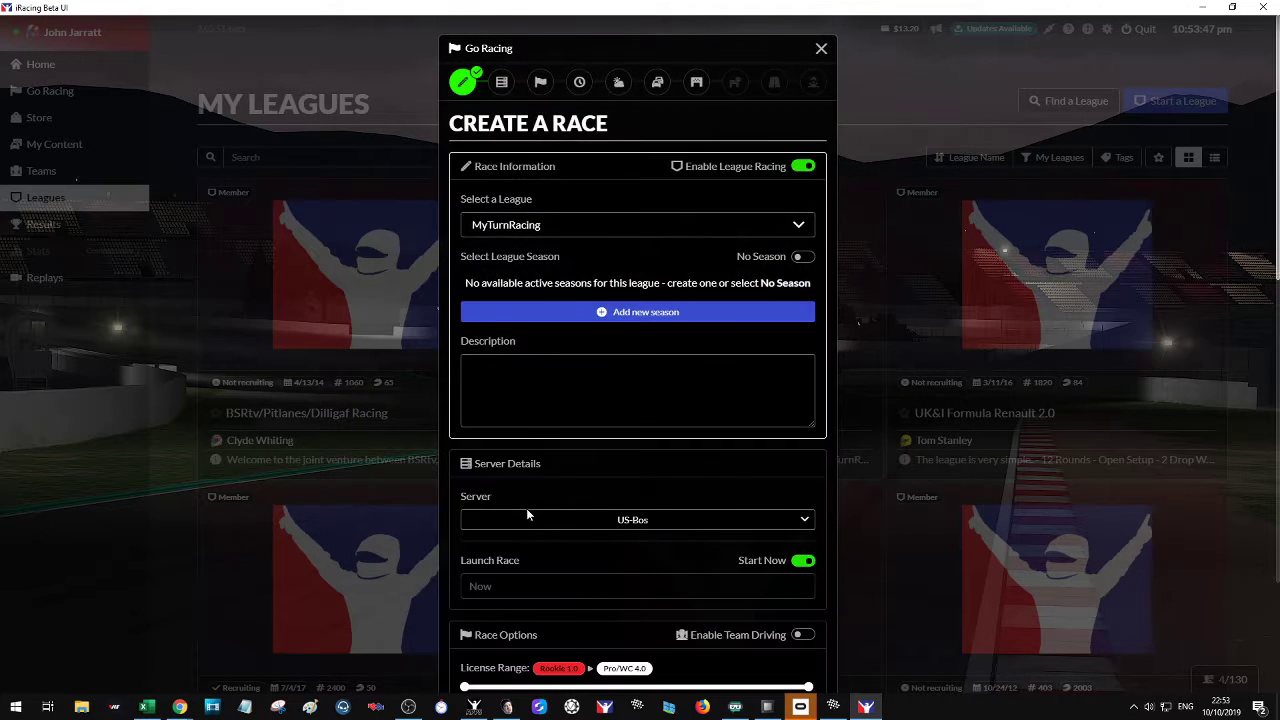
pyautogui.click(449, 658)
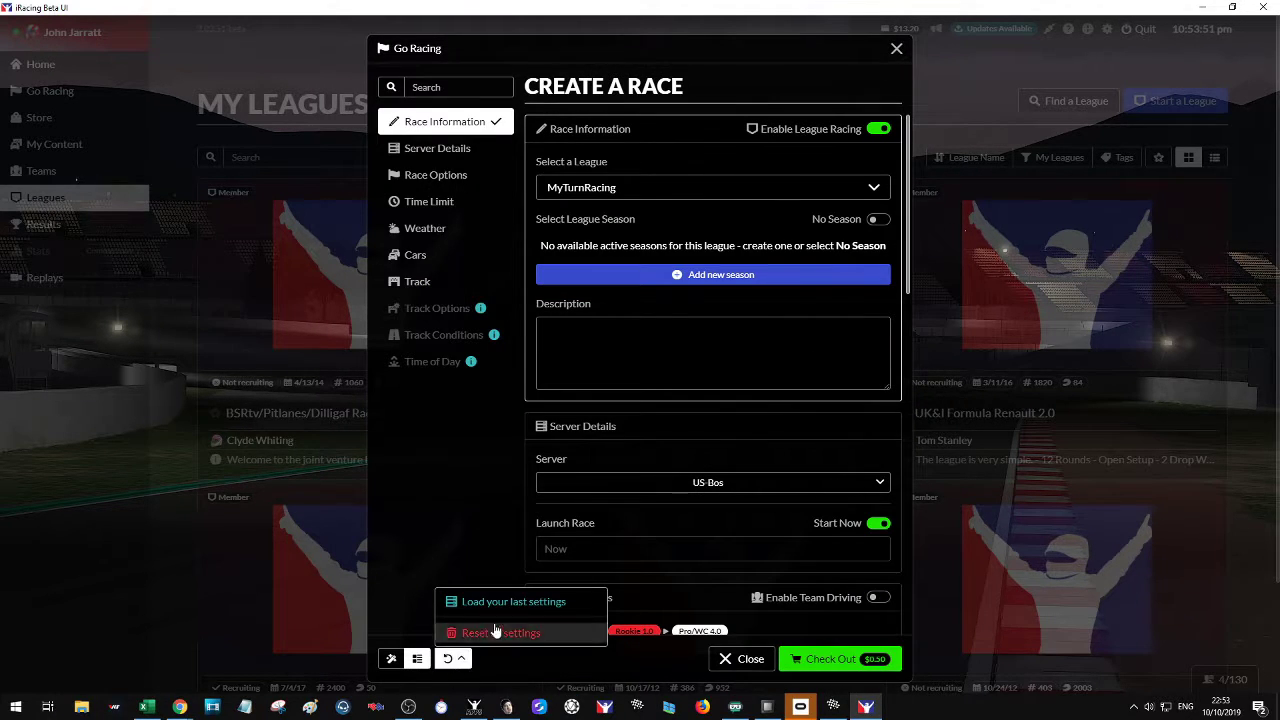
pyautogui.click(494, 606)
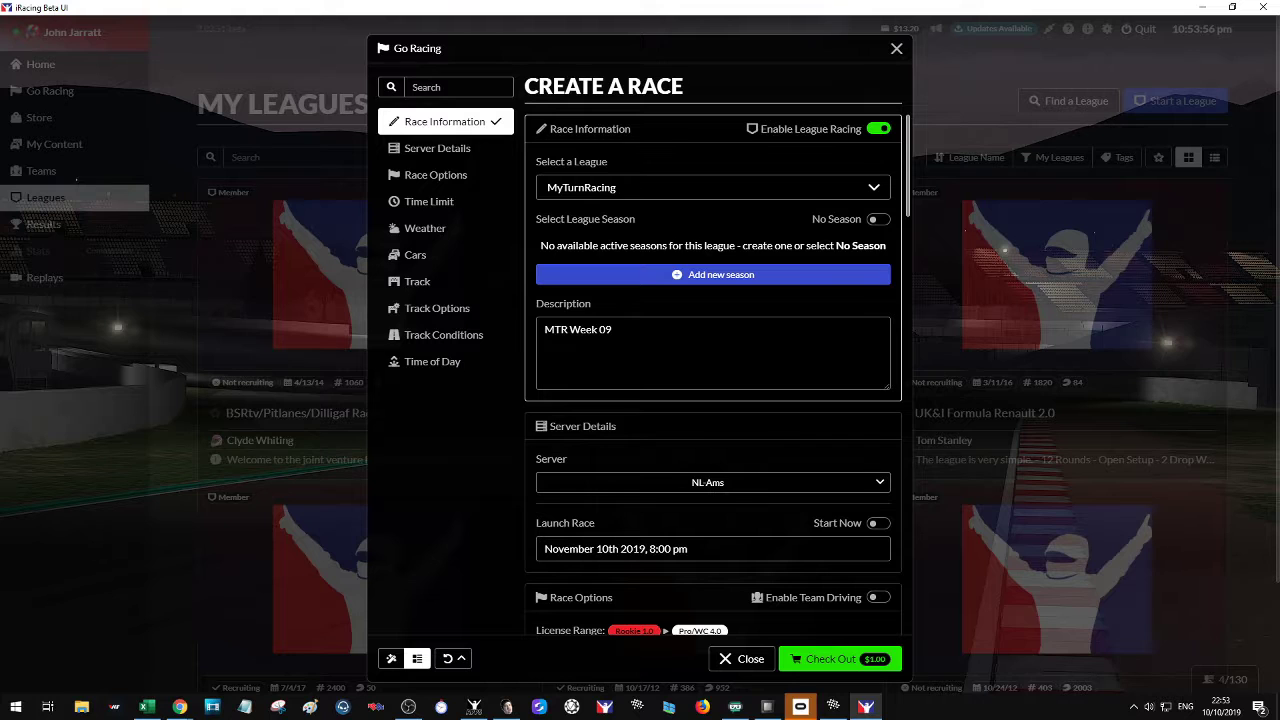
# Change the race description to MTR Week 10 and set the launch date to November 17th 2019, 8:00 pm
pyautogui.click(612, 329)
pyautogui.click(715, 548)
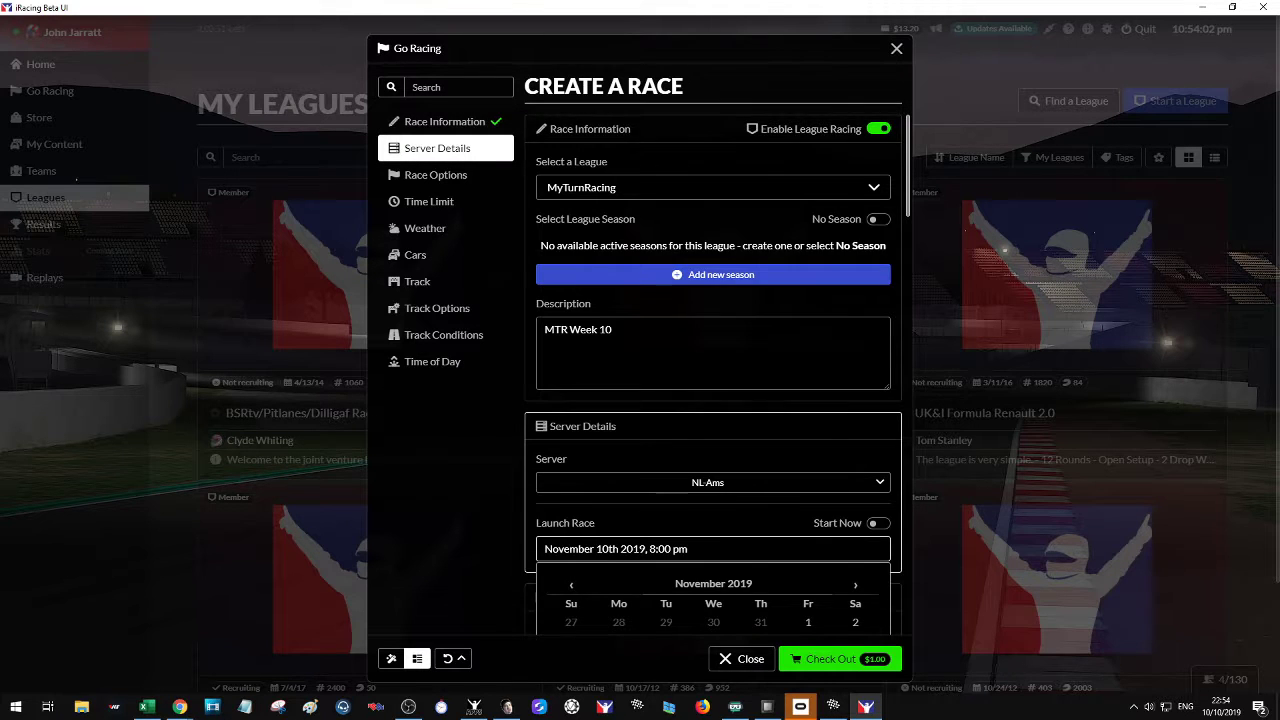
pyautogui.scroll(-2, 720, 530)
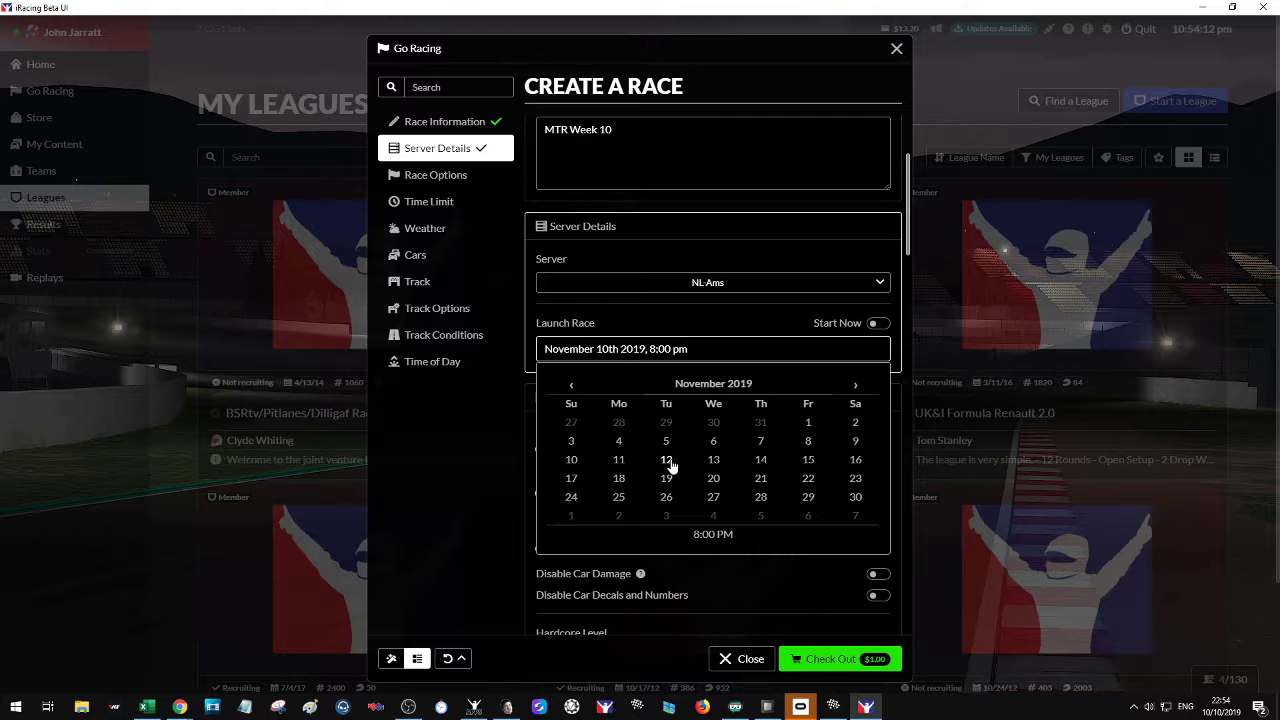
pyautogui.click(570, 482)
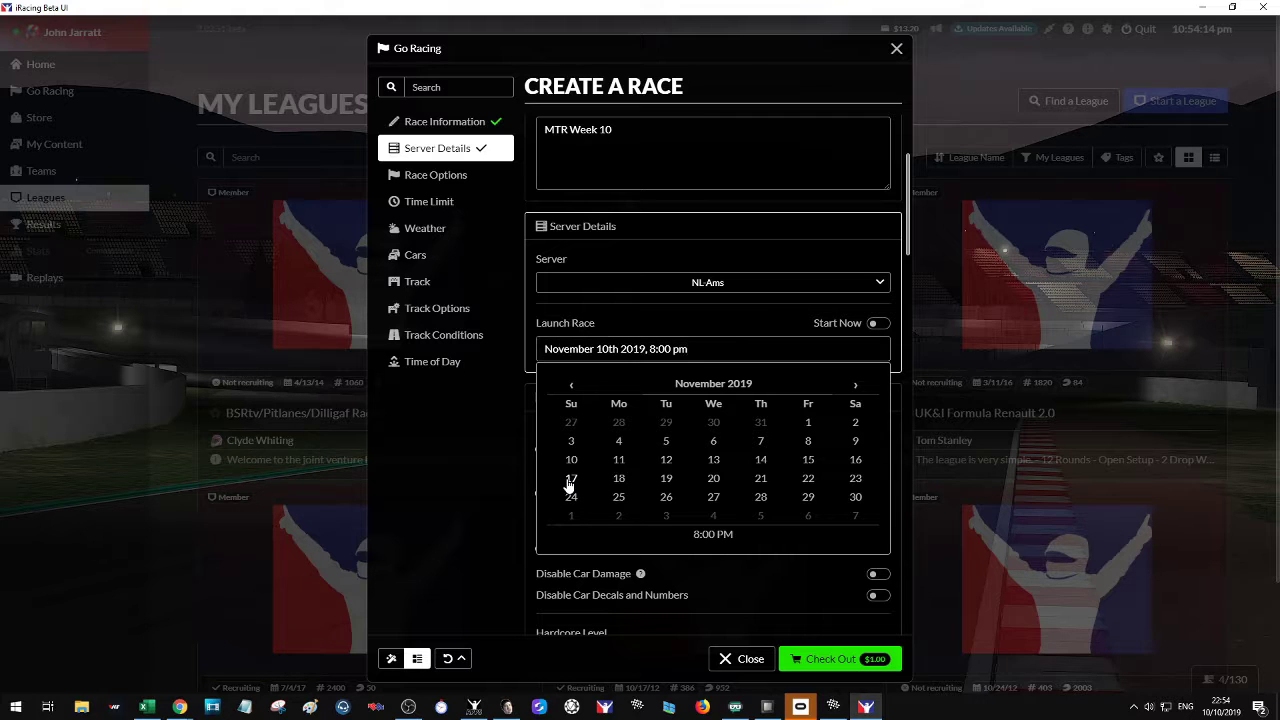
pyautogui.click(429, 550)
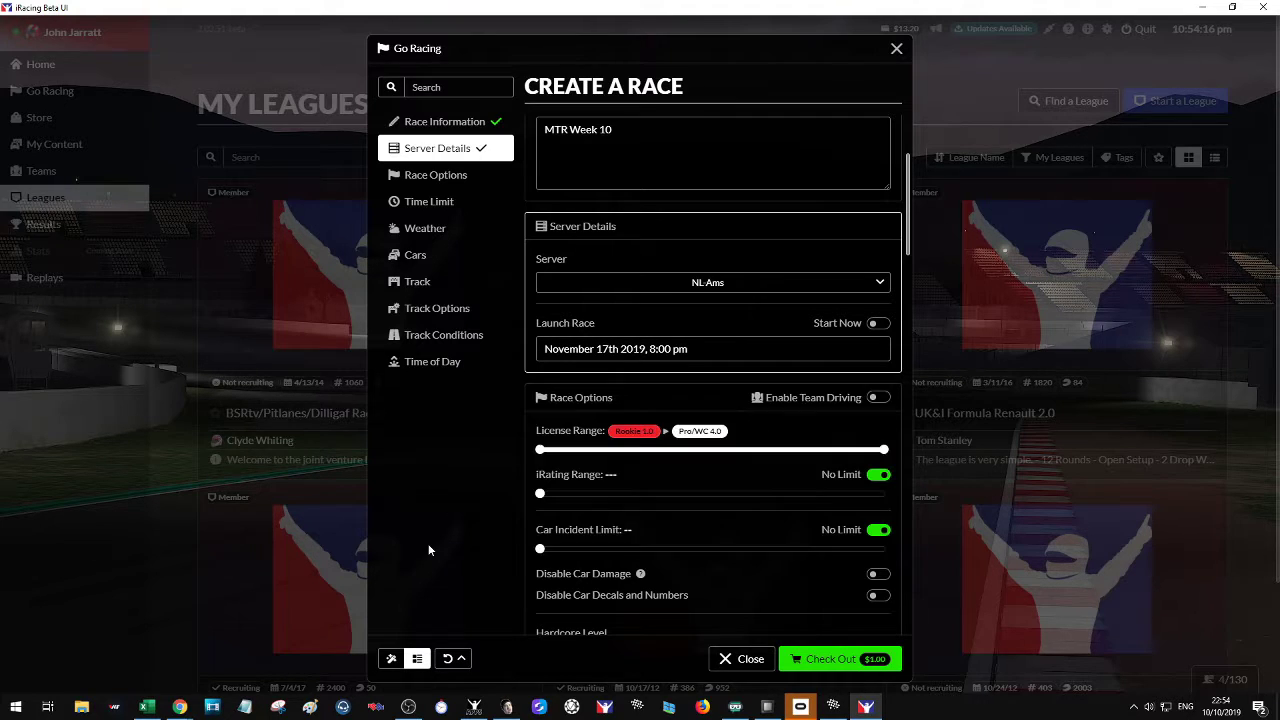
# Check the lap counts of earlier Homestead races in Excel and set the race length to 80 laps in iRacing
pyautogui.scroll(-2, 734, 500)
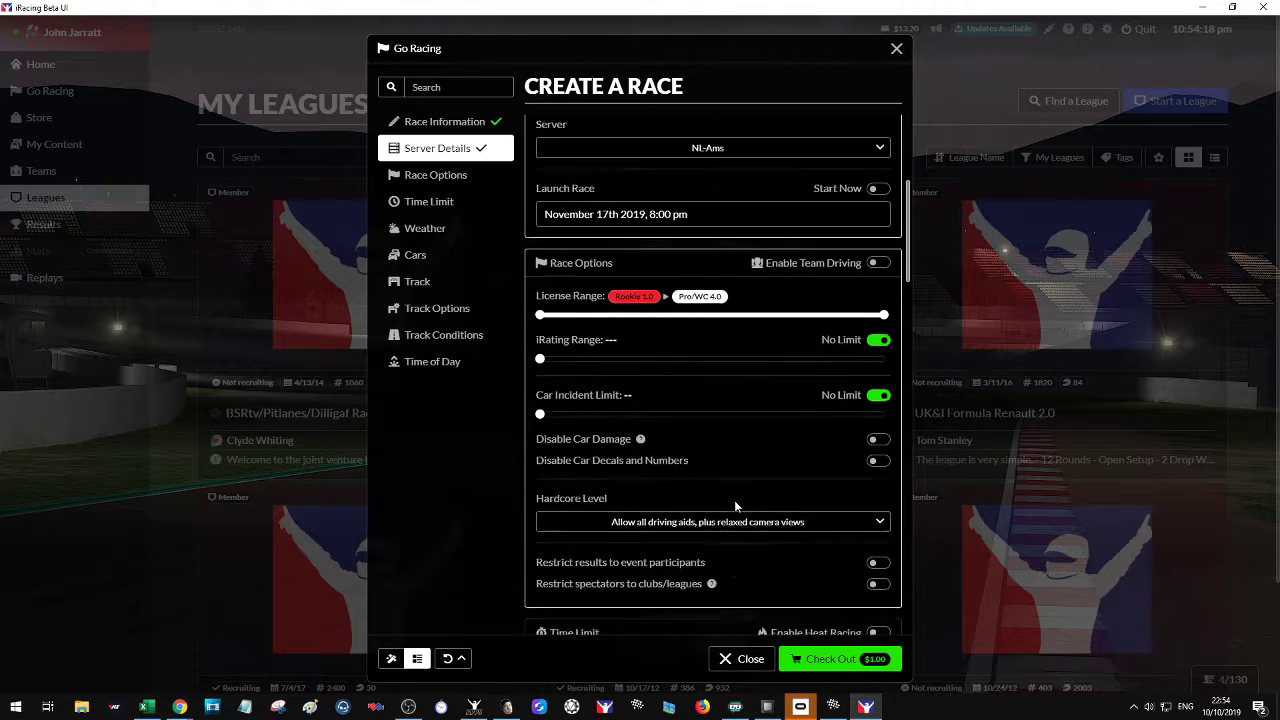
pyautogui.scroll(-3, 730, 505)
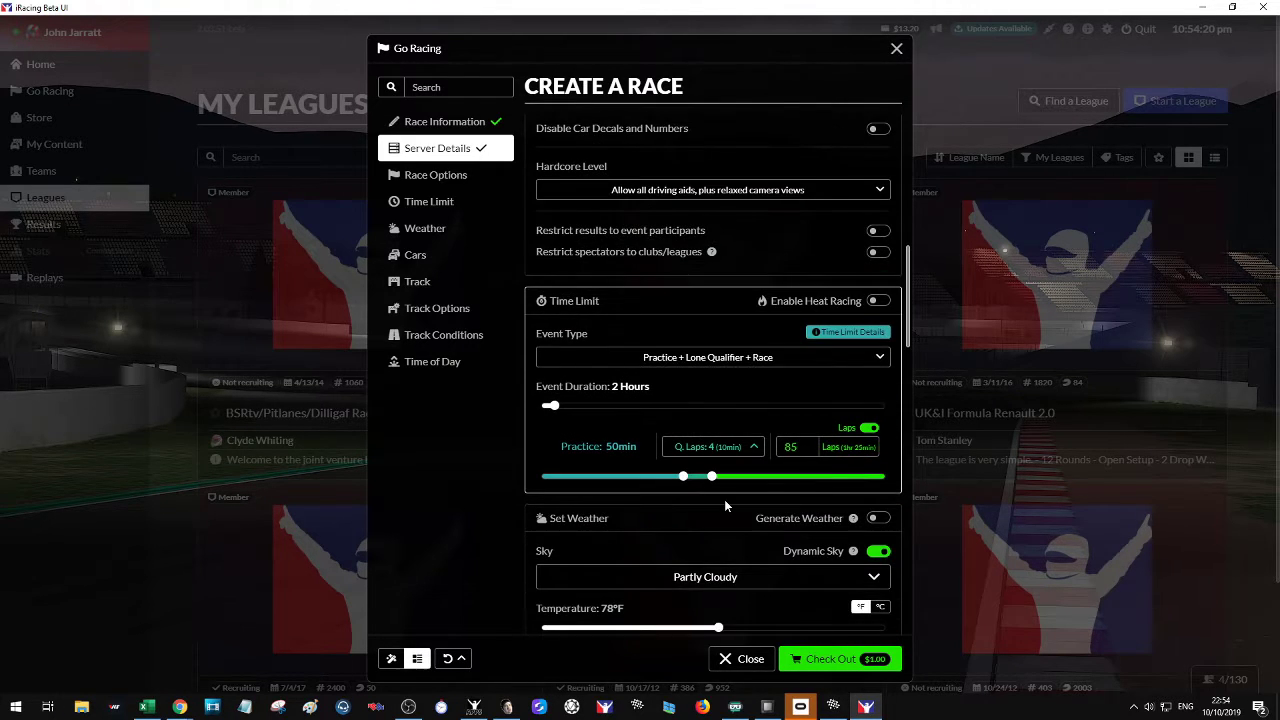
pyautogui.scroll(-1, 726, 506)
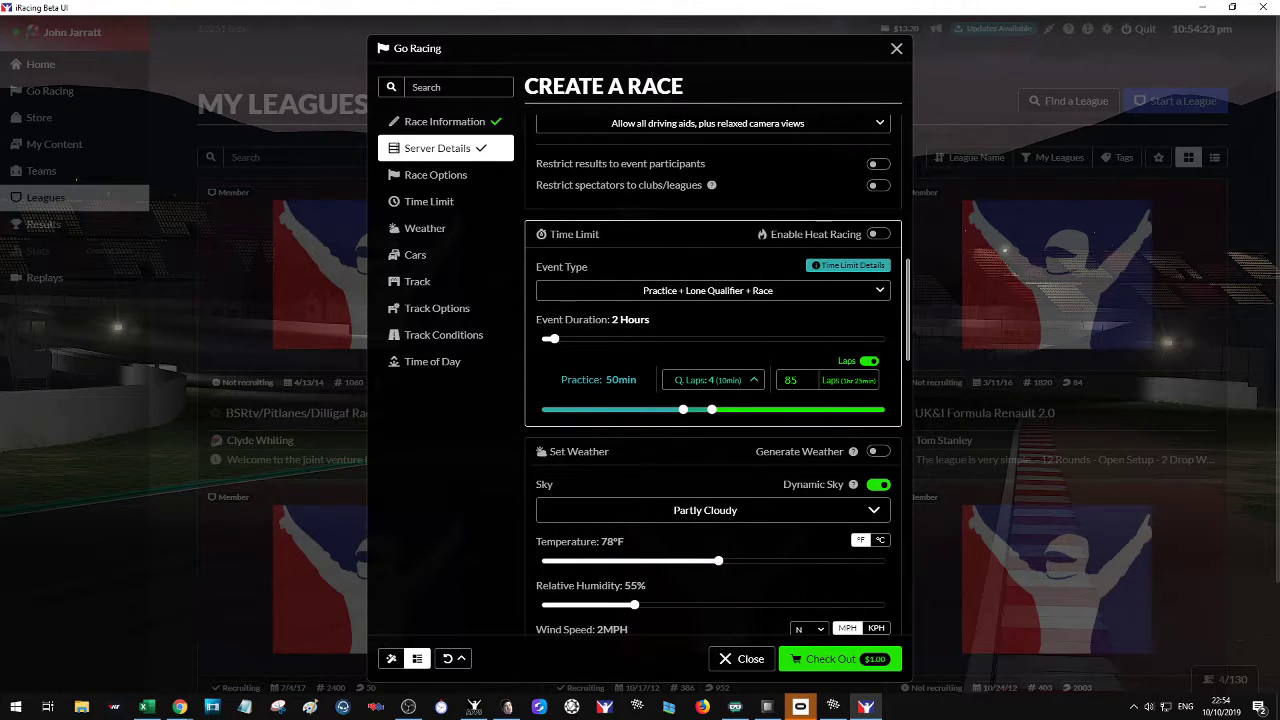
pyautogui.click(146, 707)
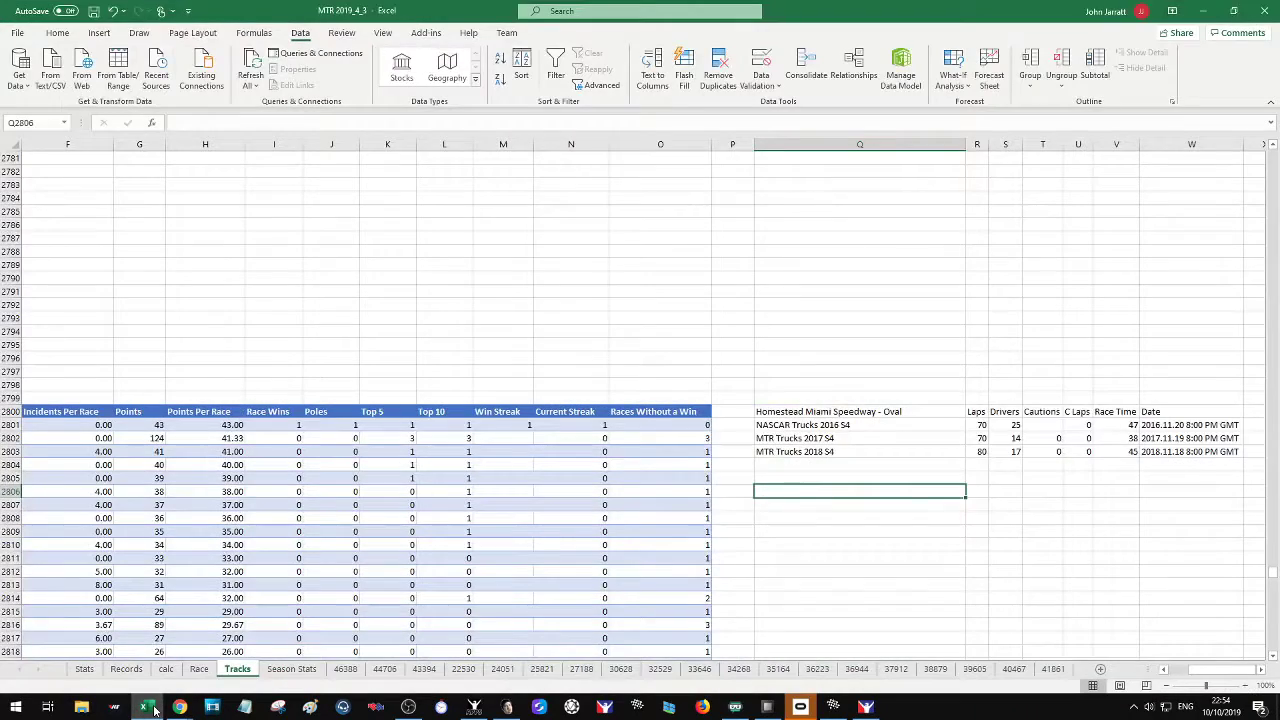
pyautogui.click(146, 707)
pyautogui.click(795, 380)
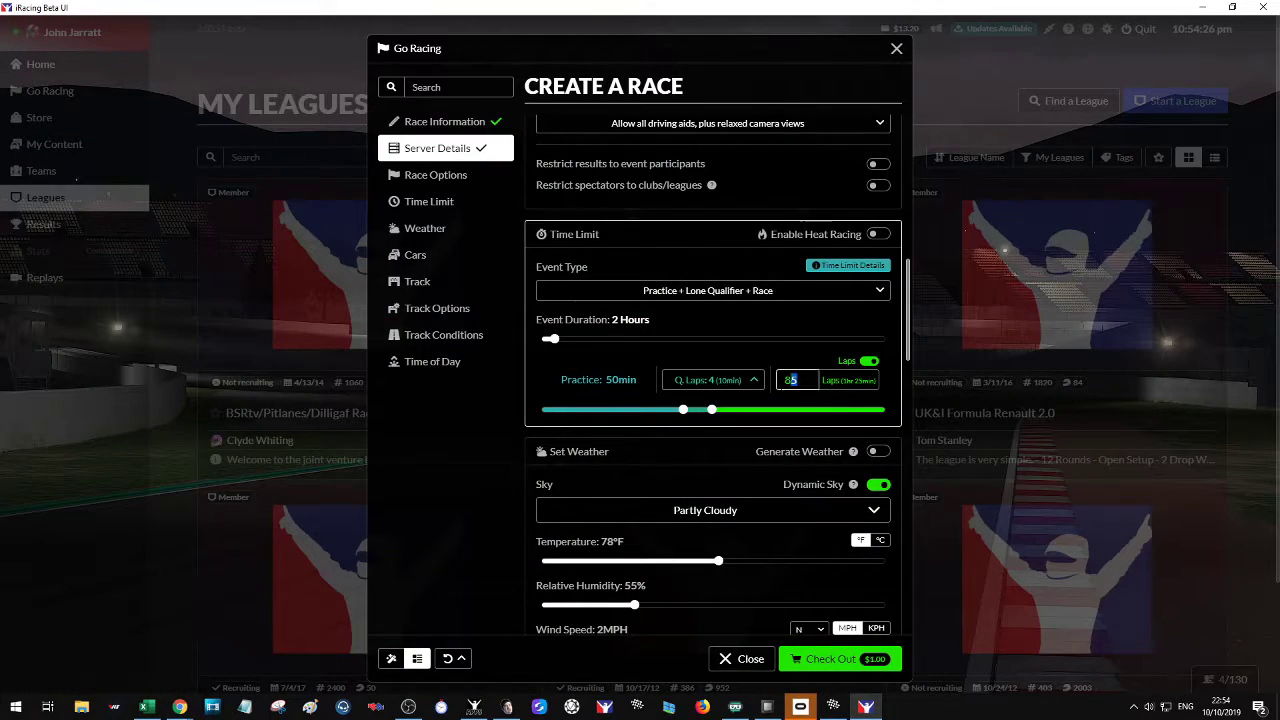
pyautogui.write('80')
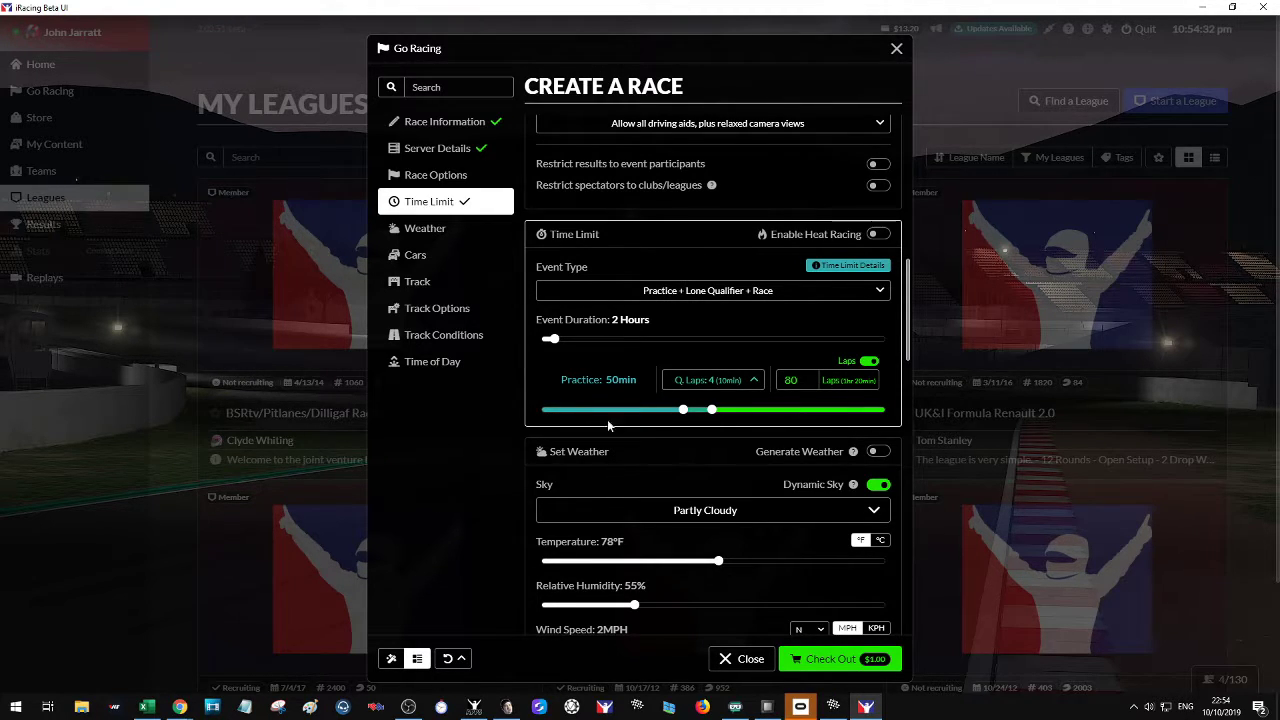
pyautogui.click(837, 382)
pyautogui.moveTo(730, 414); pyautogui.dragTo(870, 414)
pyautogui.moveTo(773, 414); pyautogui.dragTo(713, 421)
# Set the CS2019 car's race setup to homestead_oval_lateafternoon
pyautogui.scroll(-5, 700, 487)
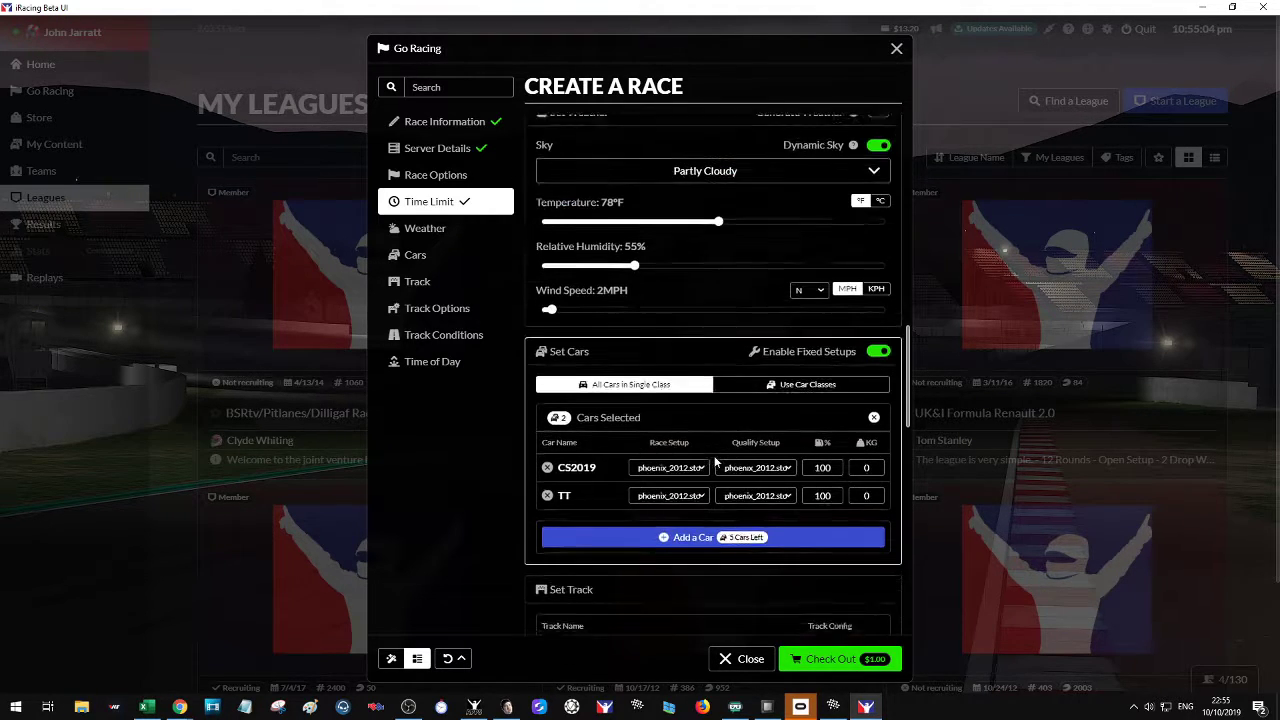
pyautogui.click(666, 407)
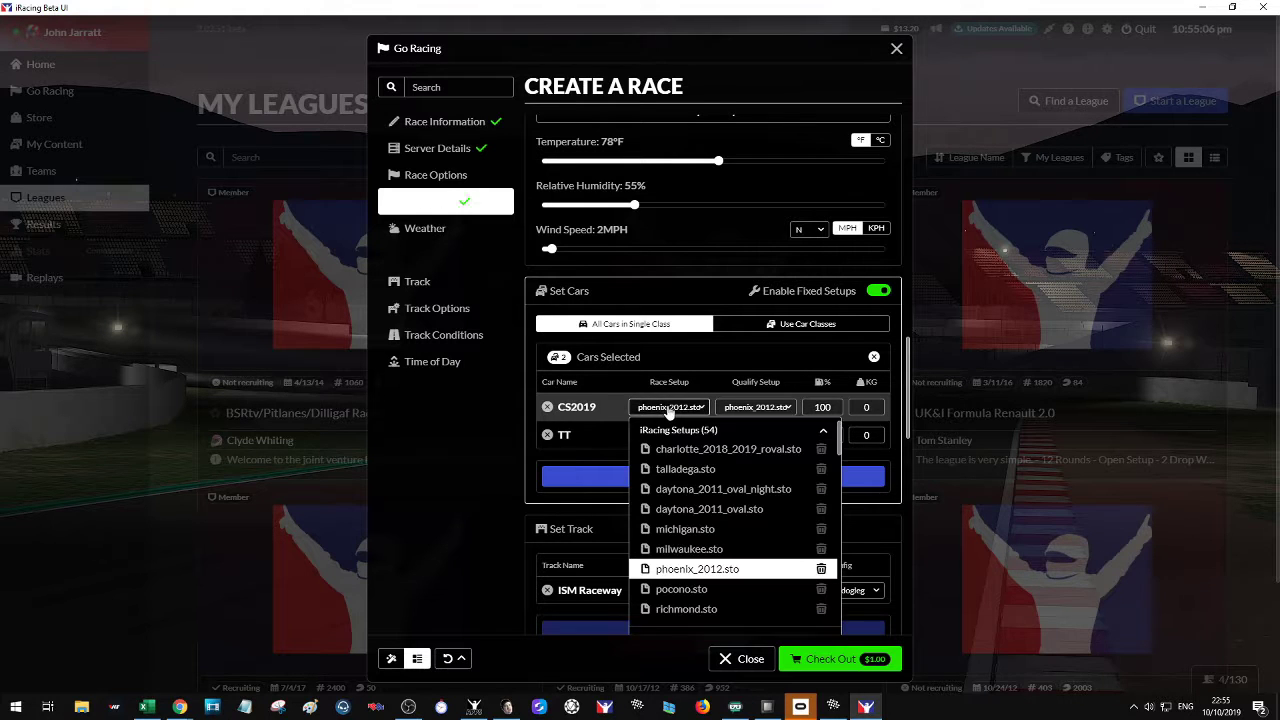
pyautogui.scroll(-3, 735, 495)
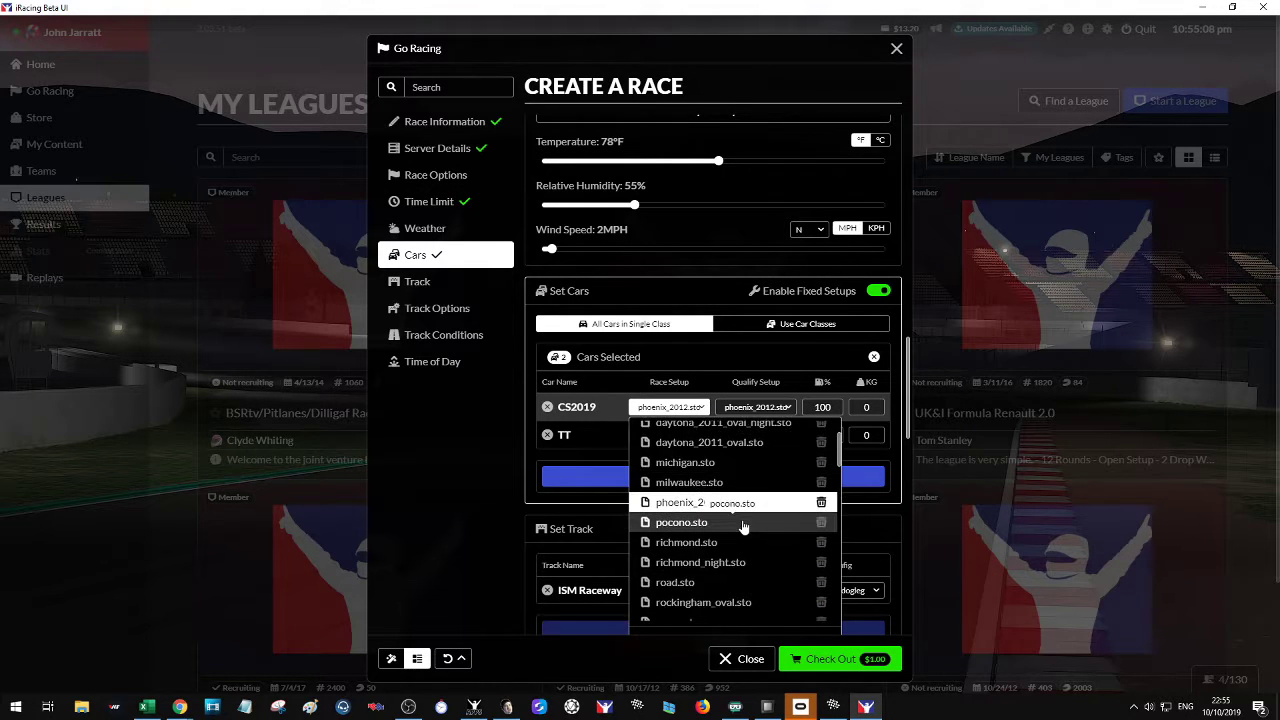
pyautogui.scroll(-3, 745, 525)
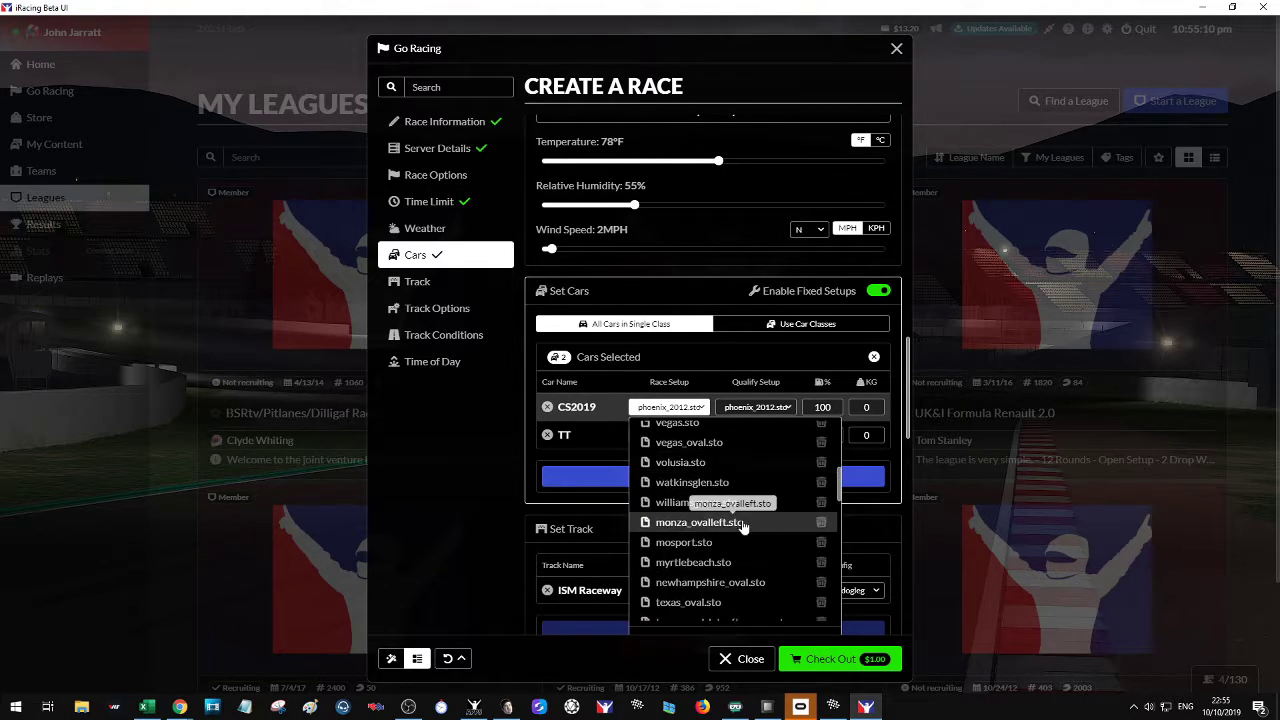
pyautogui.scroll(-3, 783, 535)
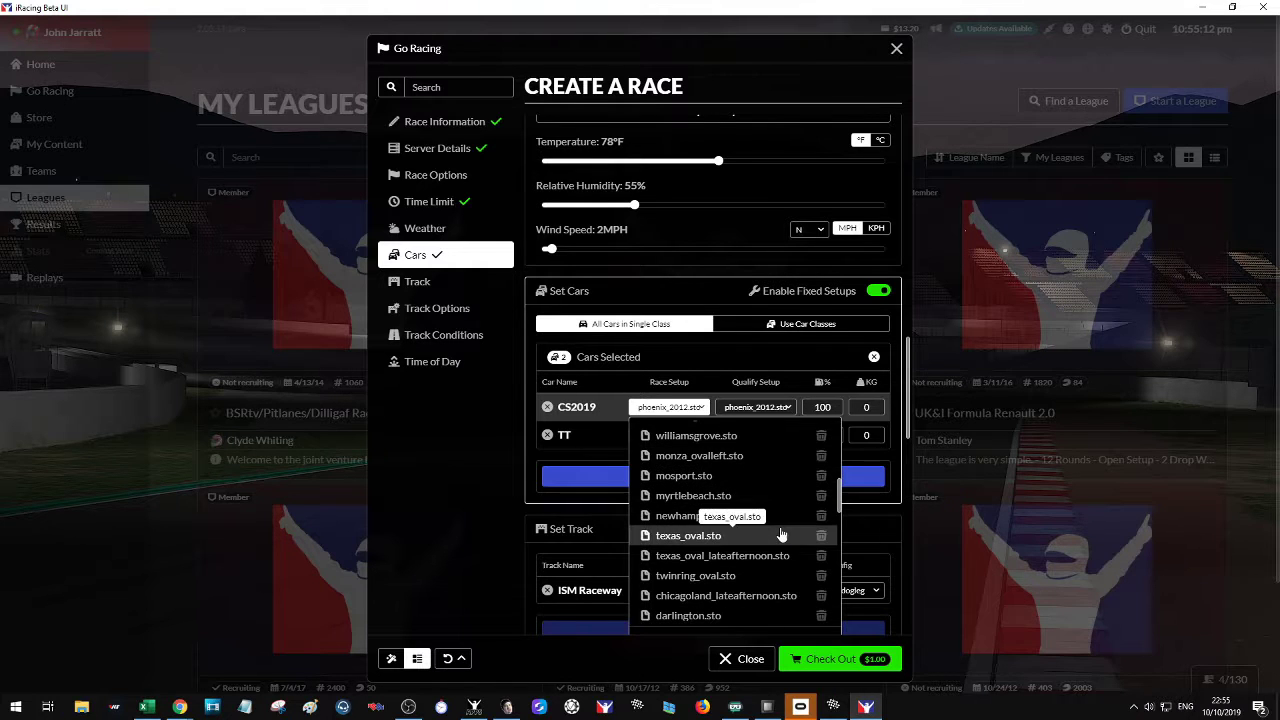
pyautogui.scroll(-3, 780, 535)
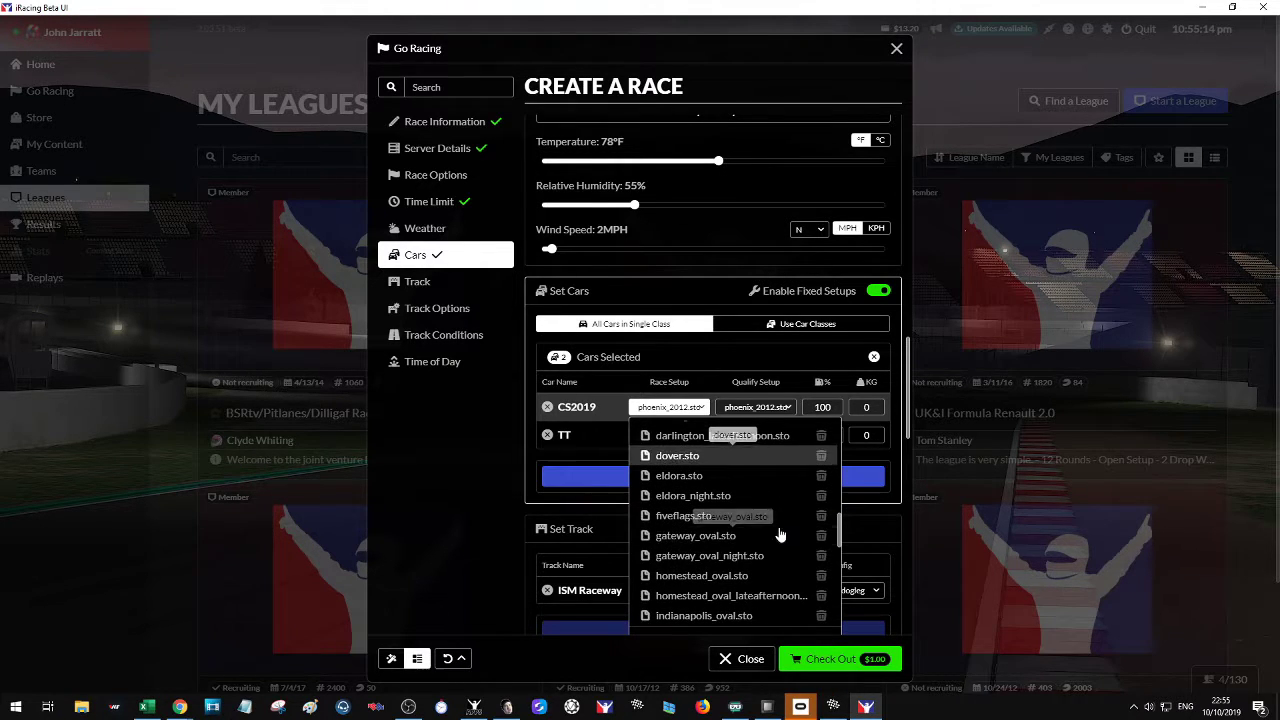
pyautogui.click(720, 596)
# Set the CS2019 car's qualify setup to homestead_oval_lateafternoon
pyautogui.click(735, 406)
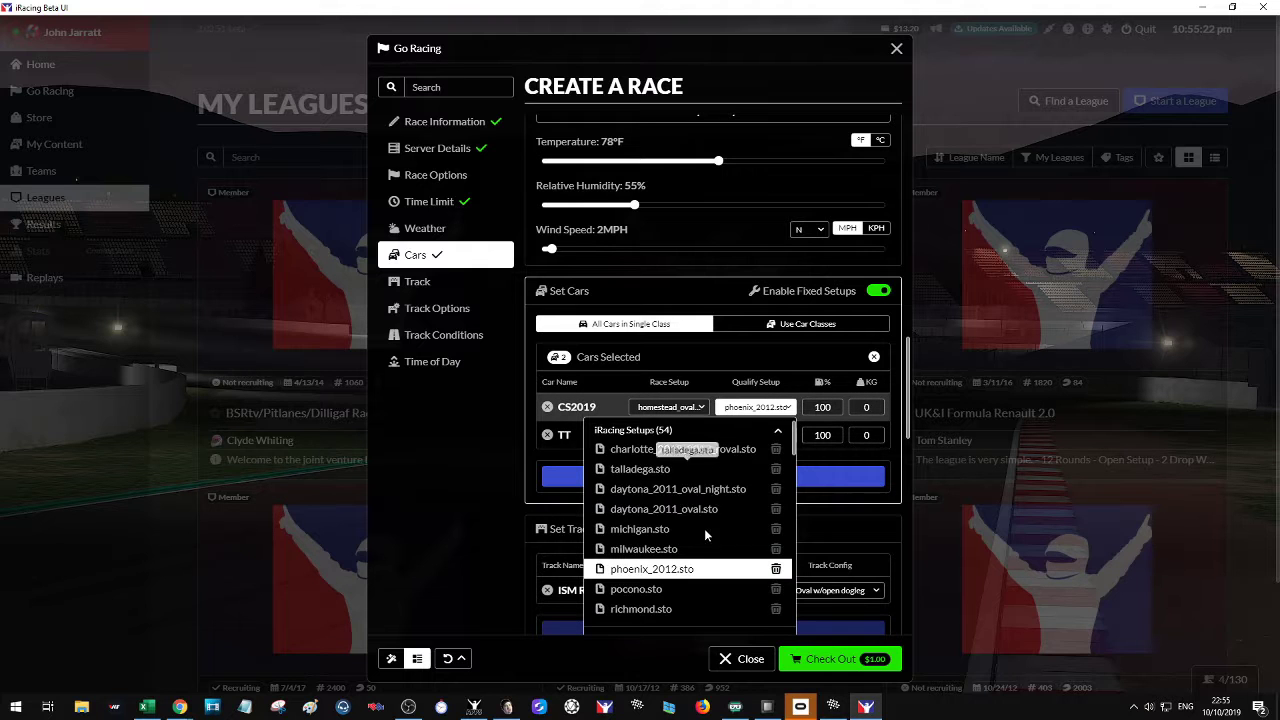
pyautogui.scroll(-4, 705, 529)
pyautogui.scroll(-5, 706, 529)
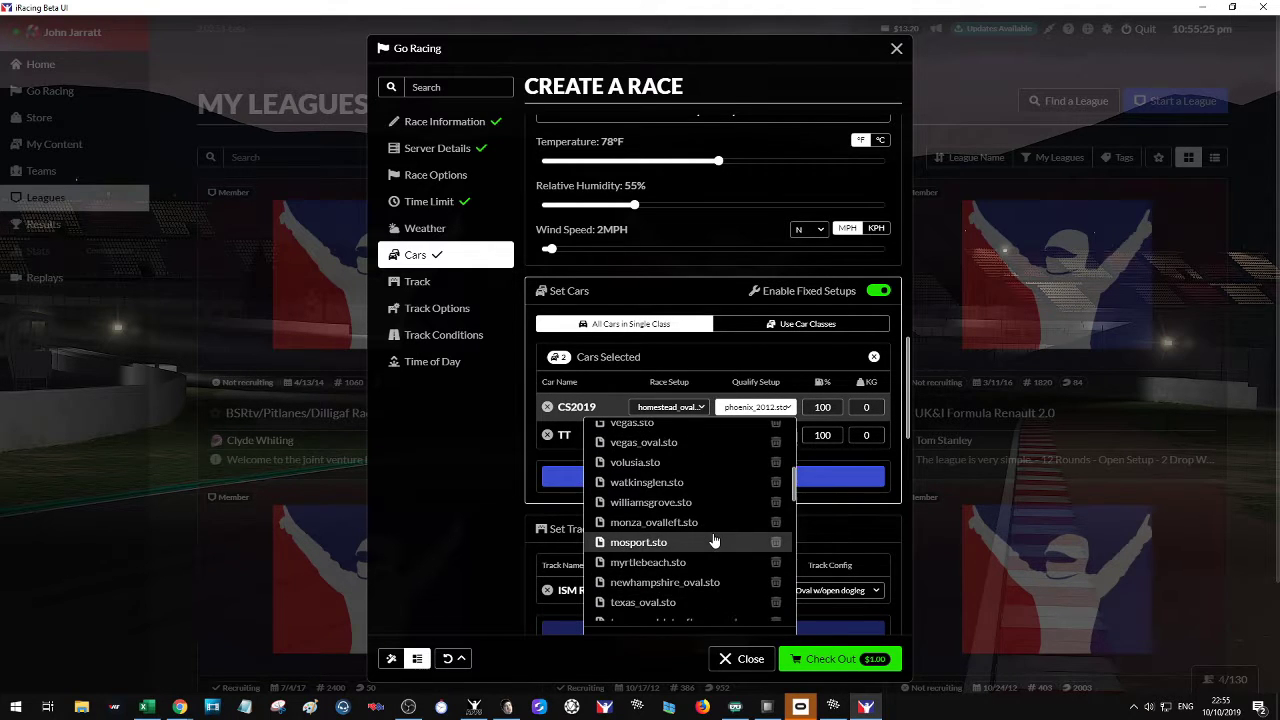
pyautogui.scroll(-4, 715, 540)
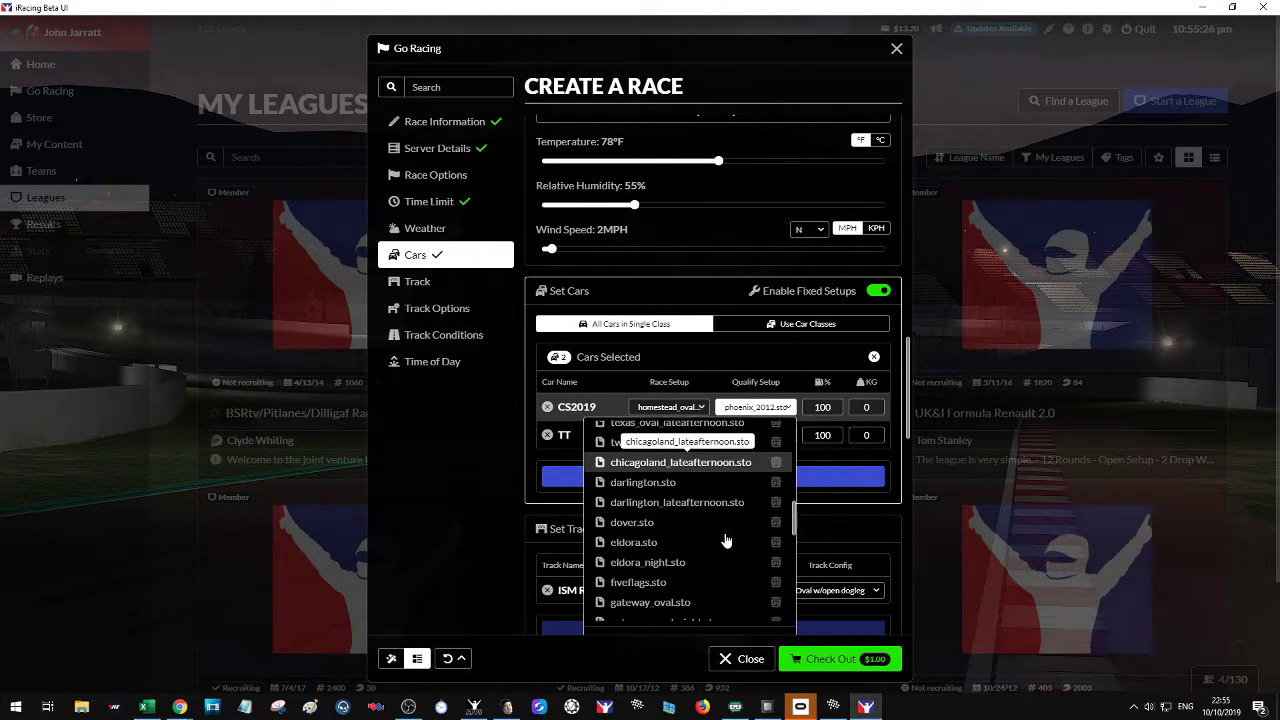
pyautogui.scroll(-2, 726, 541)
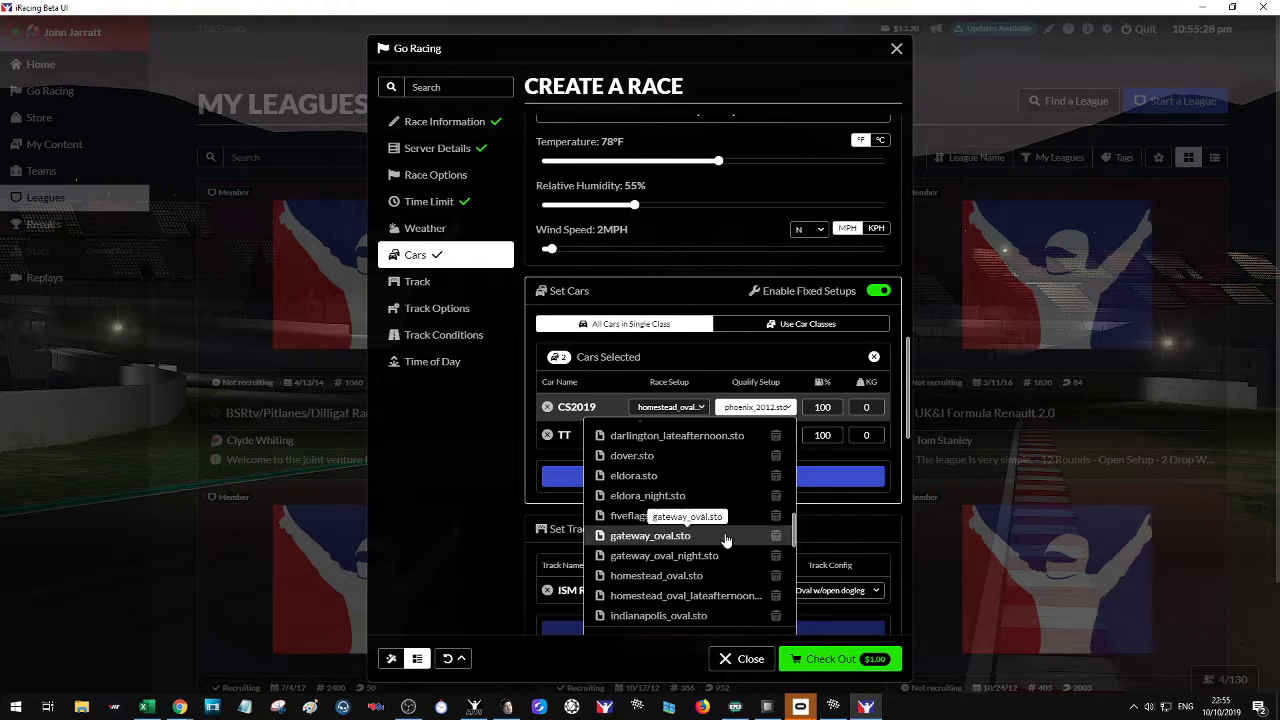
pyautogui.click(702, 590)
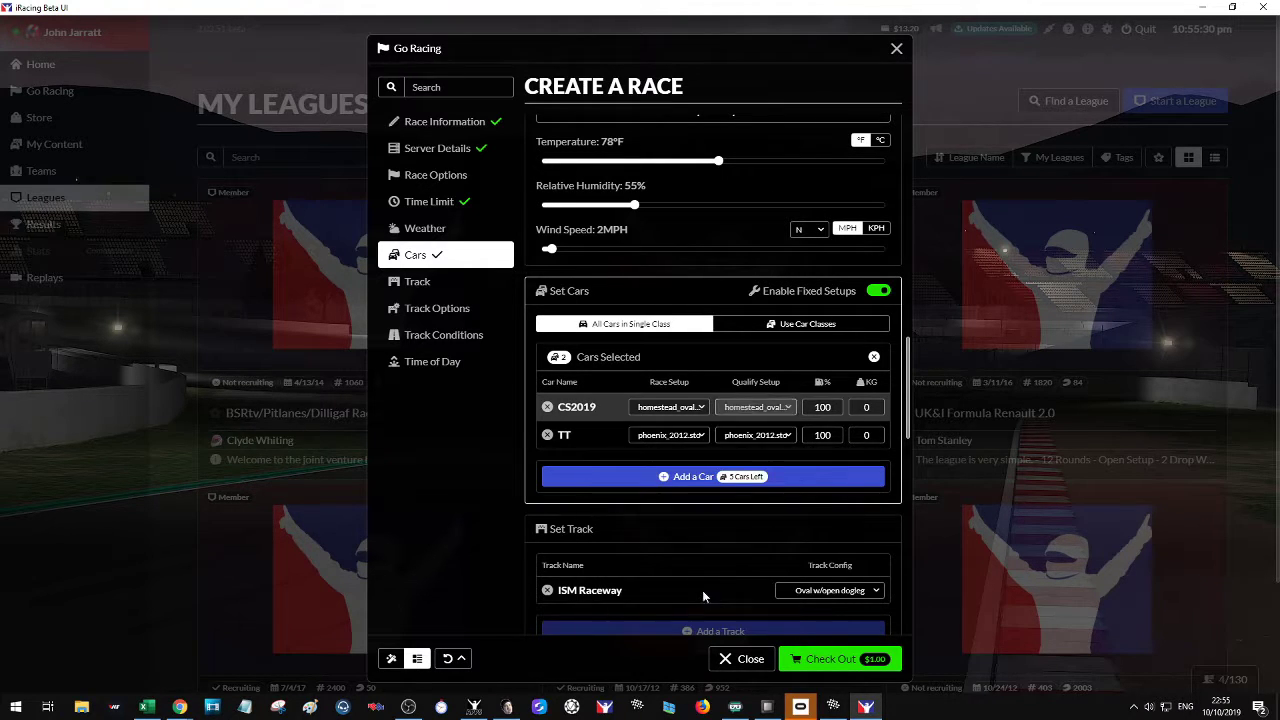
# Set both the race setup and the qualify setup of the TT car to homestead_oval_lateafternoon
pyautogui.click(668, 435)
pyautogui.scroll(-5, 697, 527)
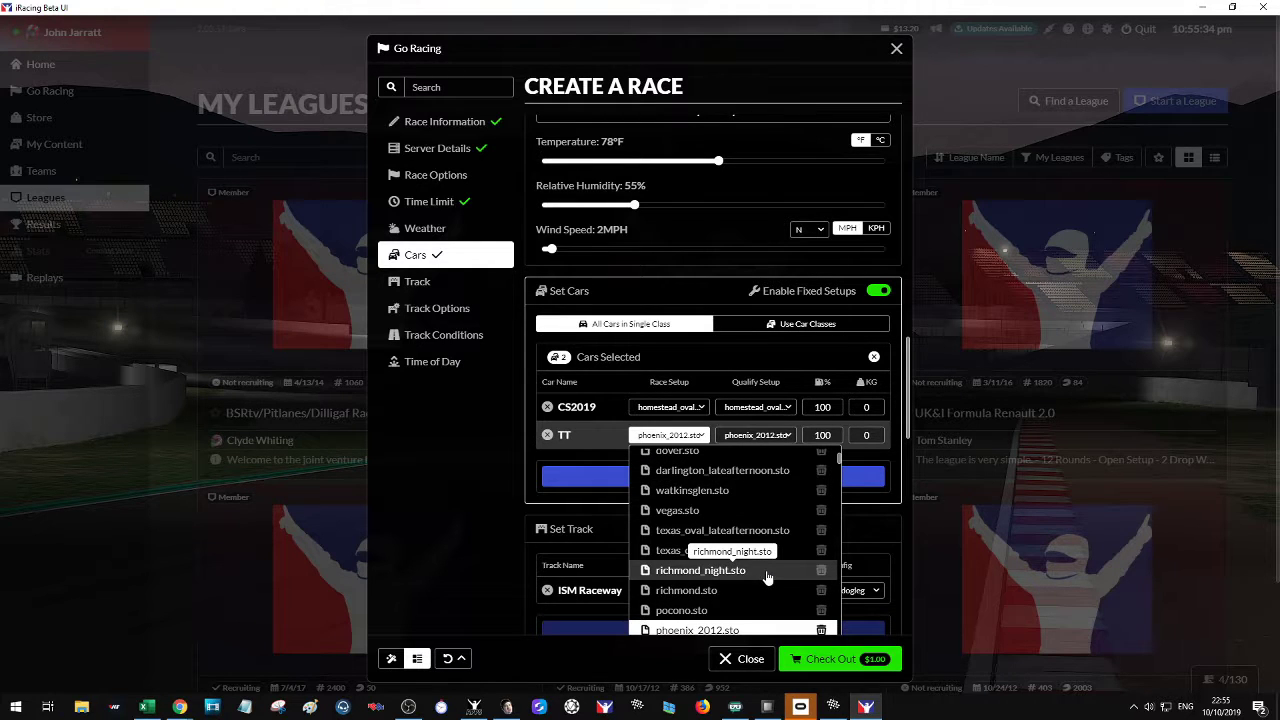
pyautogui.scroll(-5, 766, 576)
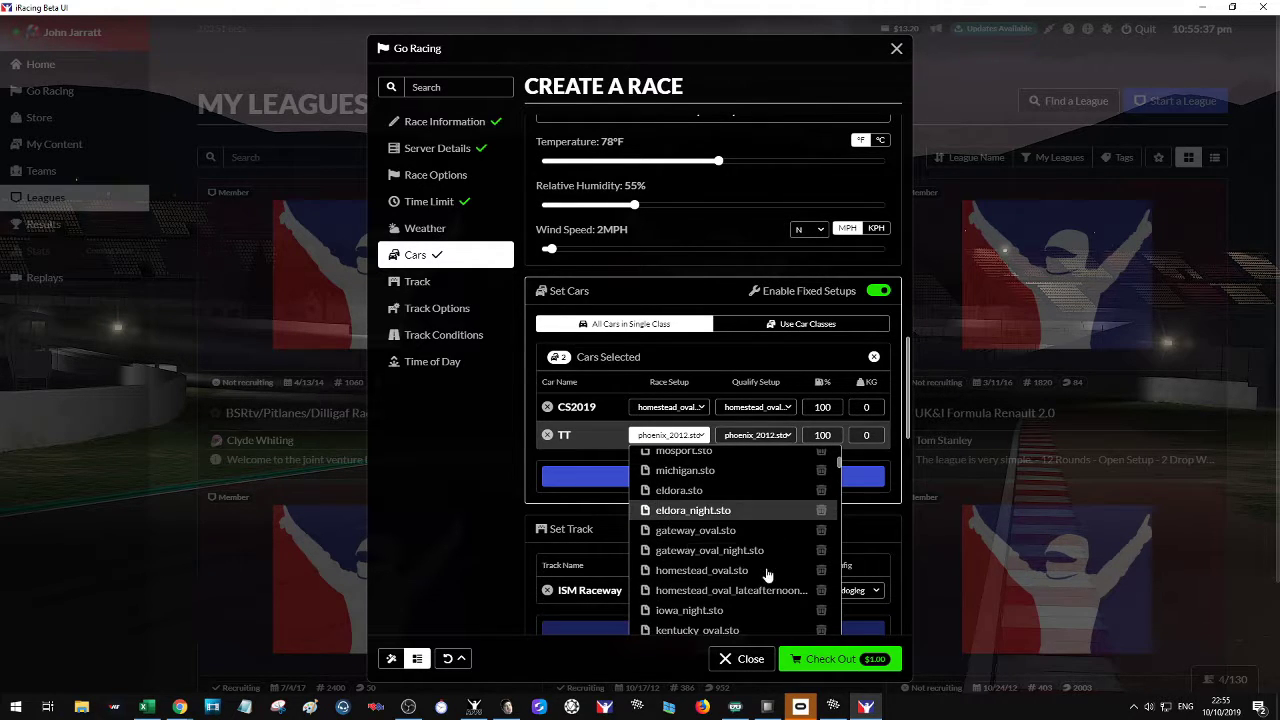
pyautogui.click(729, 590)
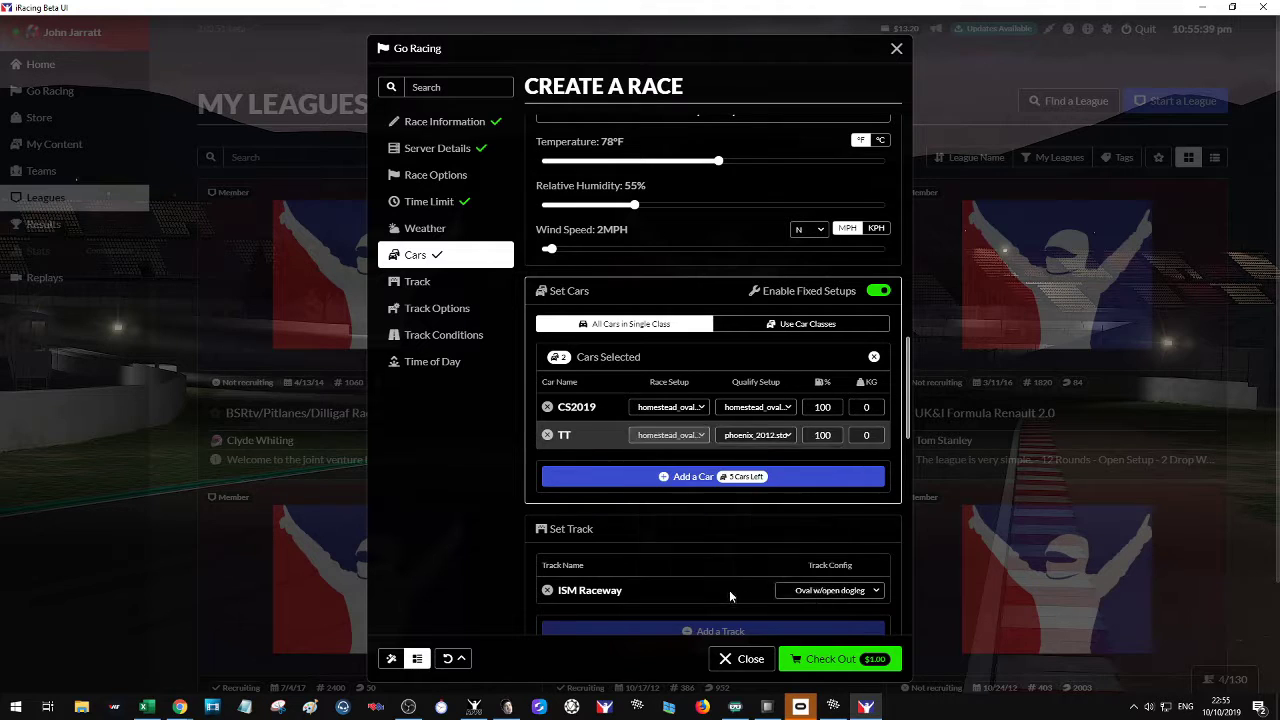
pyautogui.click(752, 437)
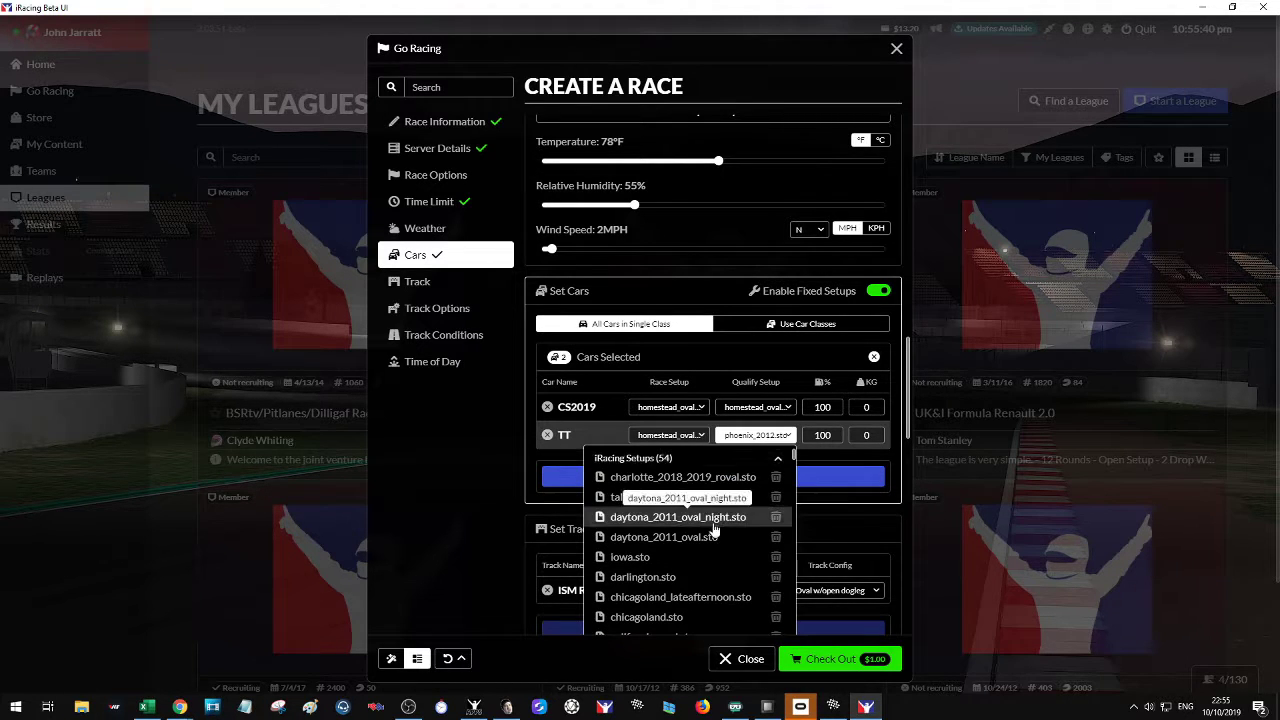
pyautogui.scroll(-8, 714, 530)
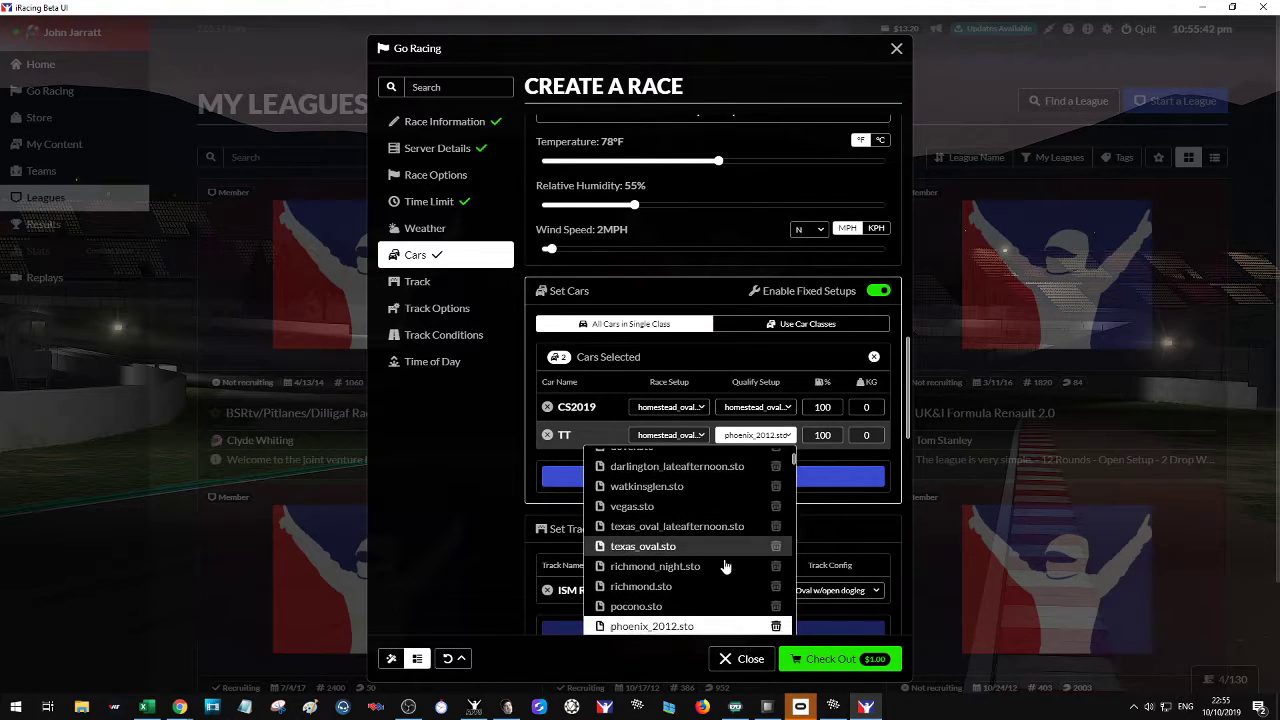
pyautogui.scroll(-10, 724, 565)
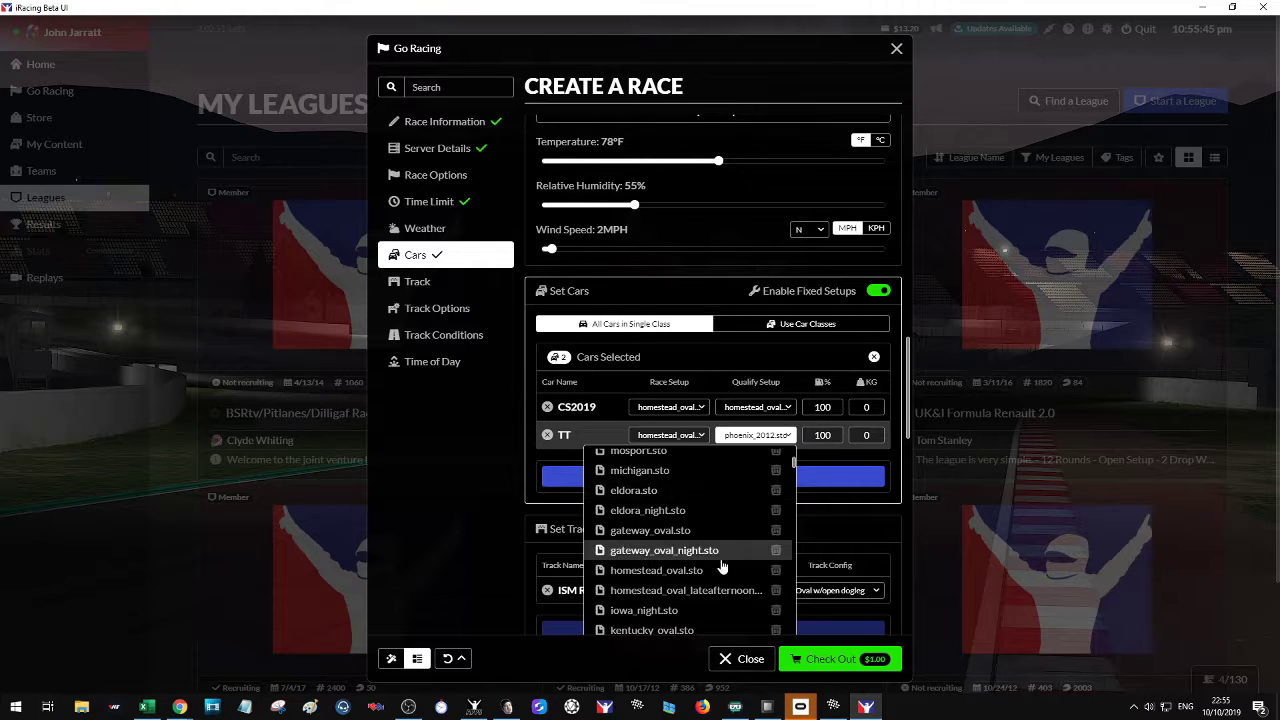
pyautogui.click(700, 591)
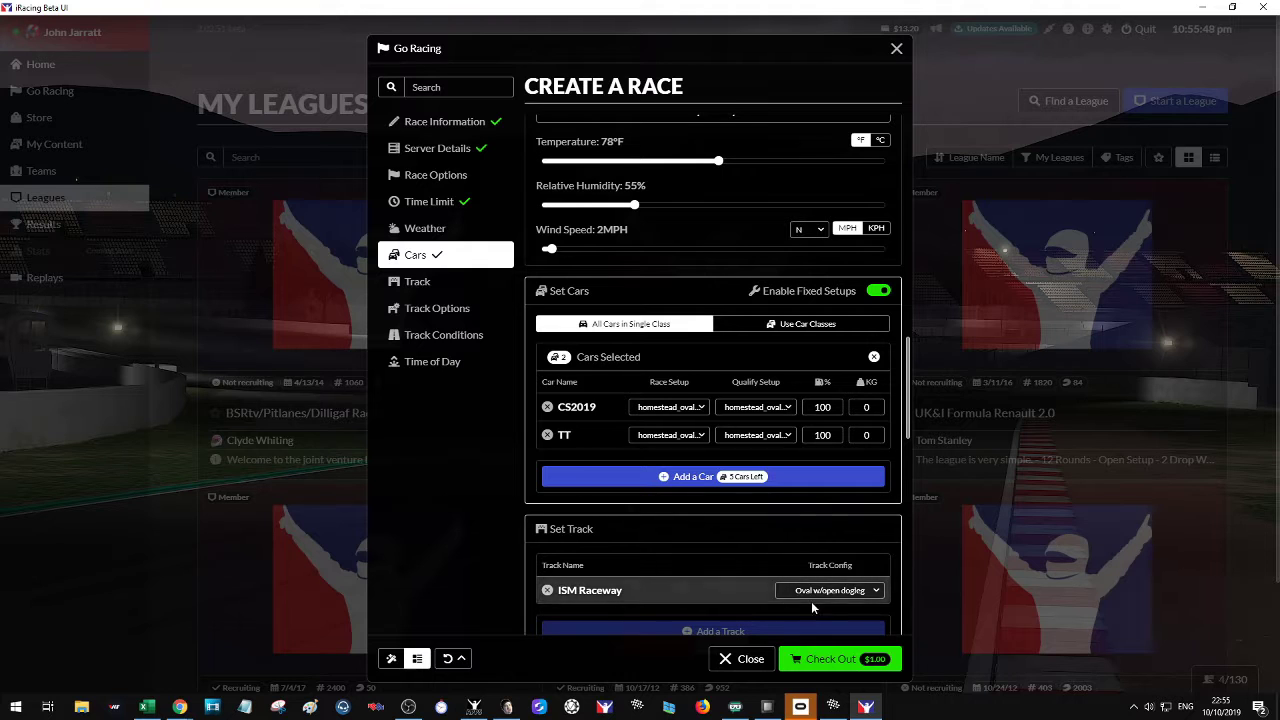
# Remove ISM Raceway from the race and open the list of tracks that can be added
pyautogui.click(547, 590)
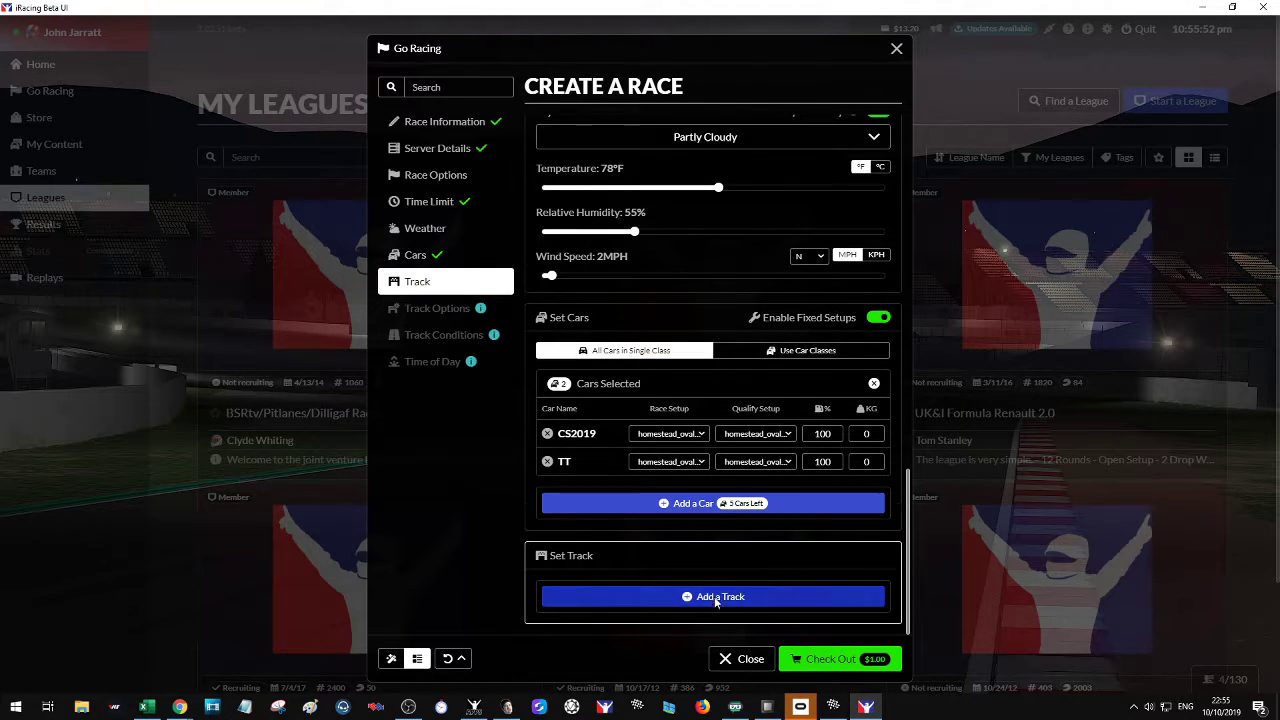
pyautogui.click(716, 597)
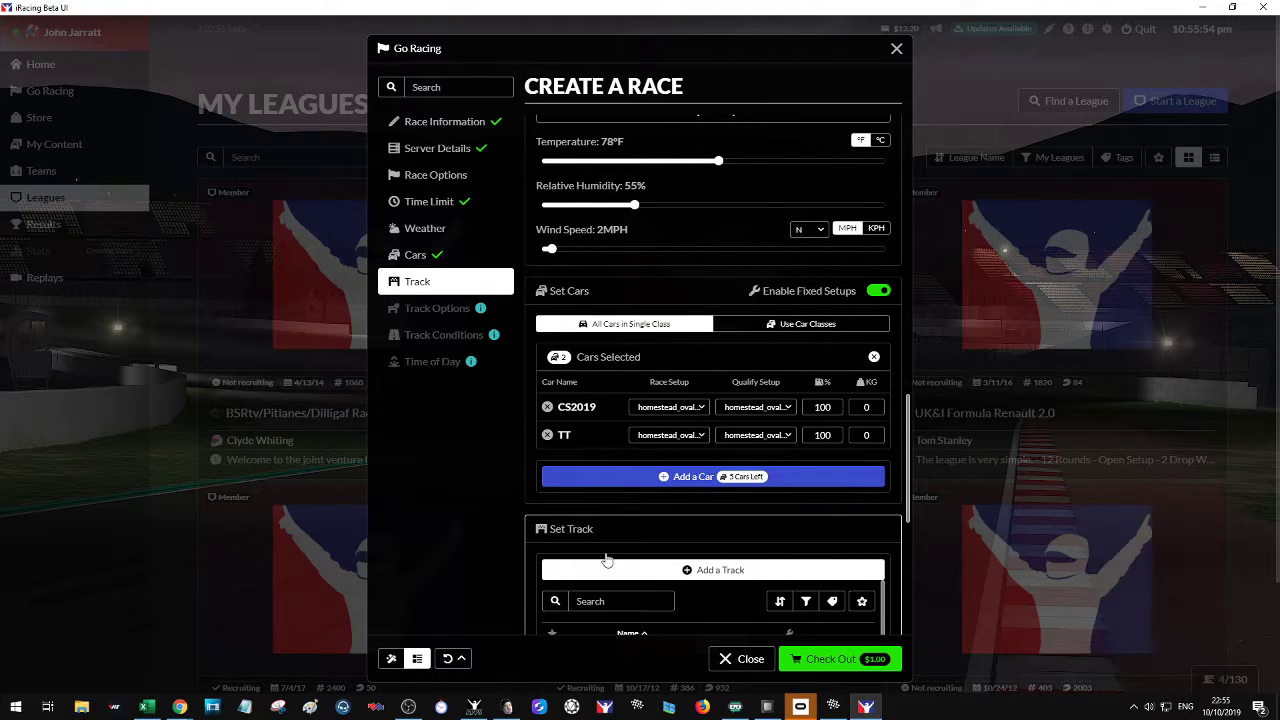
# Look through the list of available tracks for the Homestead track
pyautogui.scroll(1, 886, 543)
pyautogui.scroll(-8, 890, 540)
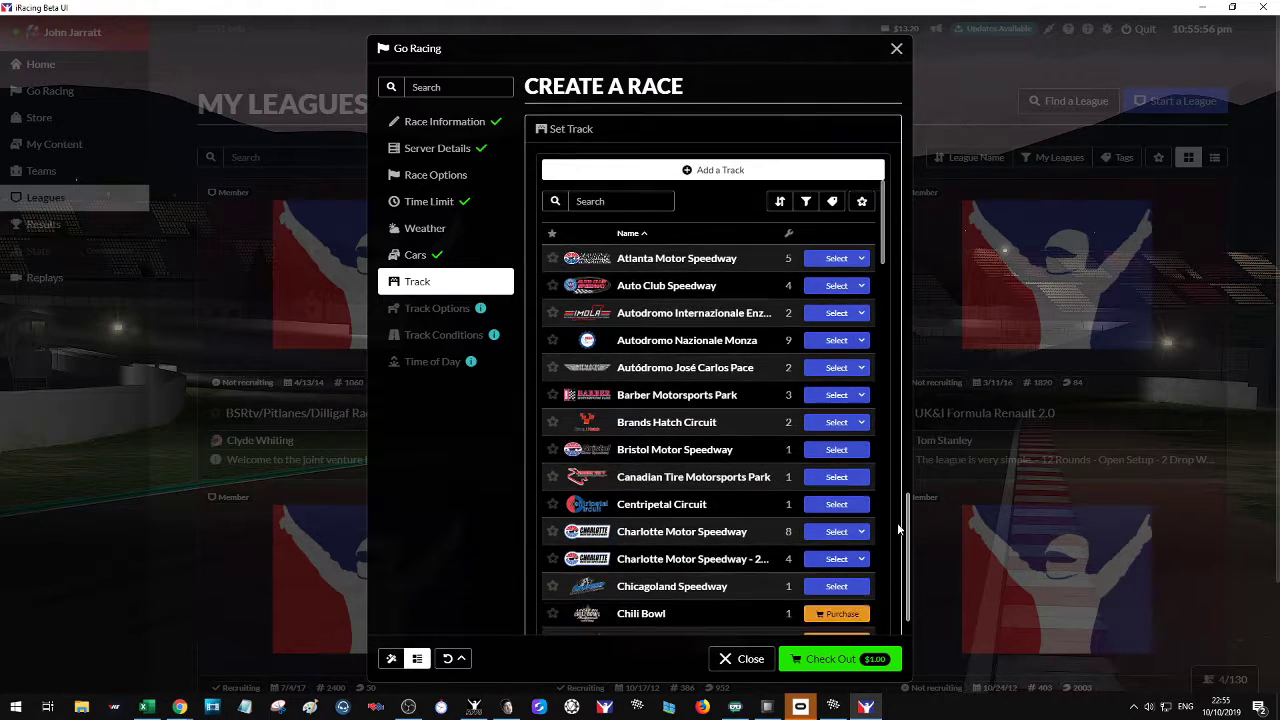
pyautogui.scroll(3, 891, 515)
pyautogui.scroll(-1, 897, 442)
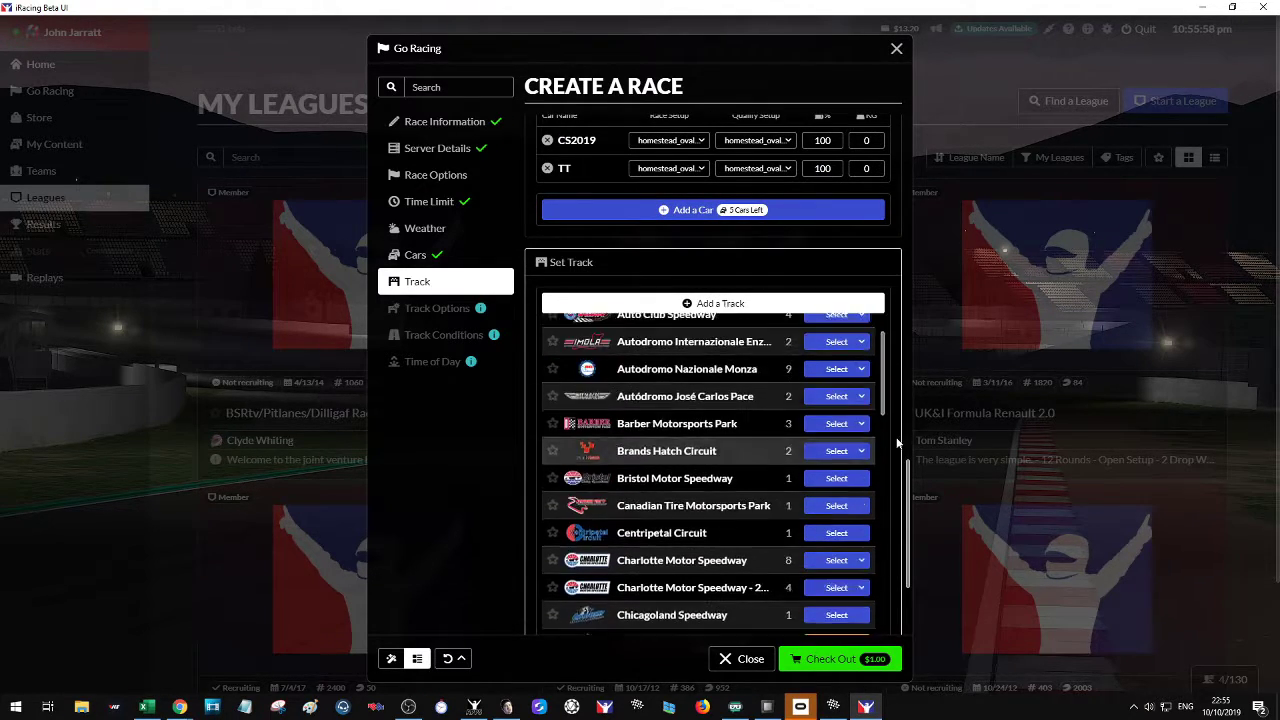
pyautogui.scroll(2, 897, 445)
pyautogui.scroll(-4, 905, 454)
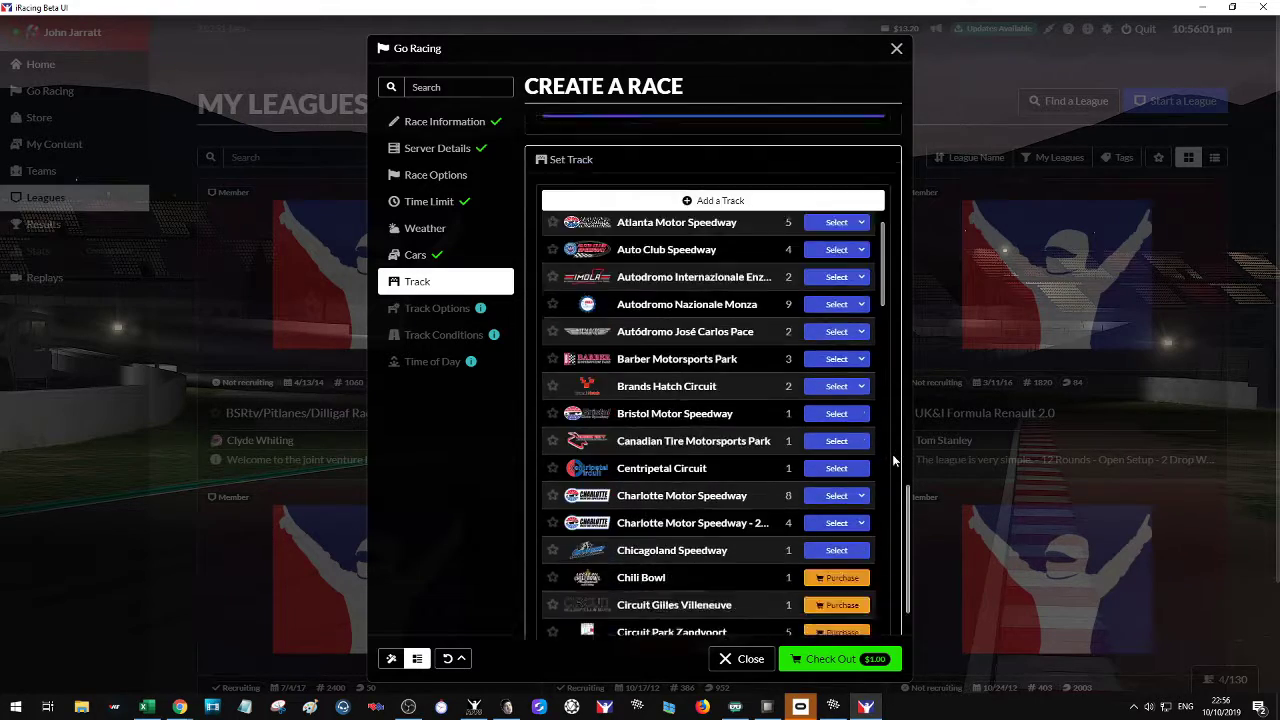
pyautogui.scroll(-2, 893, 462)
pyautogui.scroll(3, 889, 466)
pyautogui.scroll(2, 886, 466)
pyautogui.scroll(-2, 857, 480)
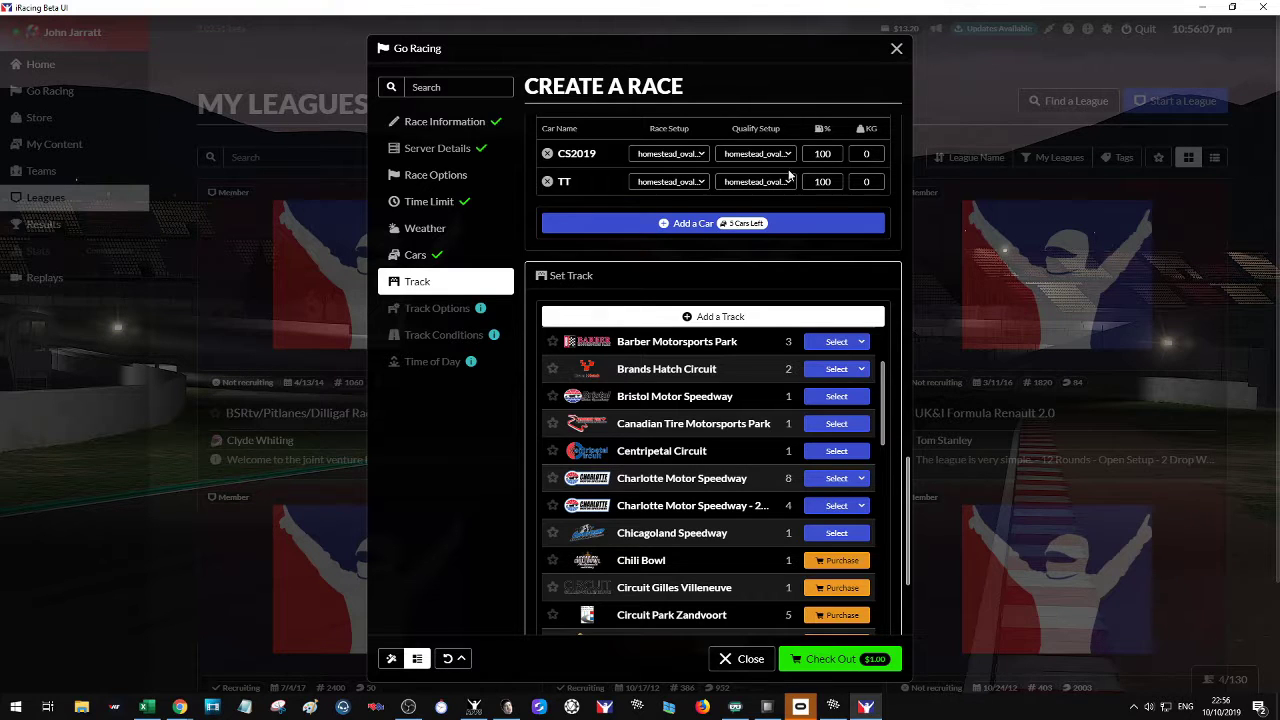
pyautogui.scroll(-3, 868, 485)
pyautogui.scroll(6, 868, 485)
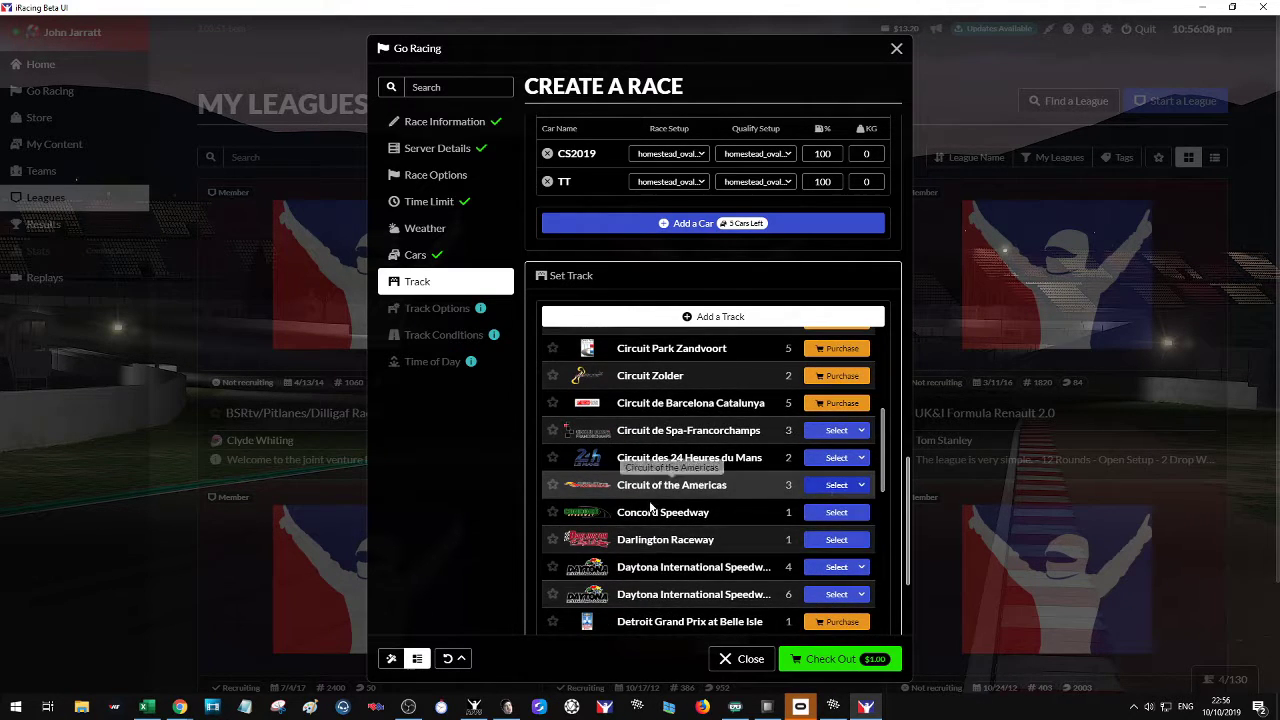
pyautogui.scroll(3, 828, 428)
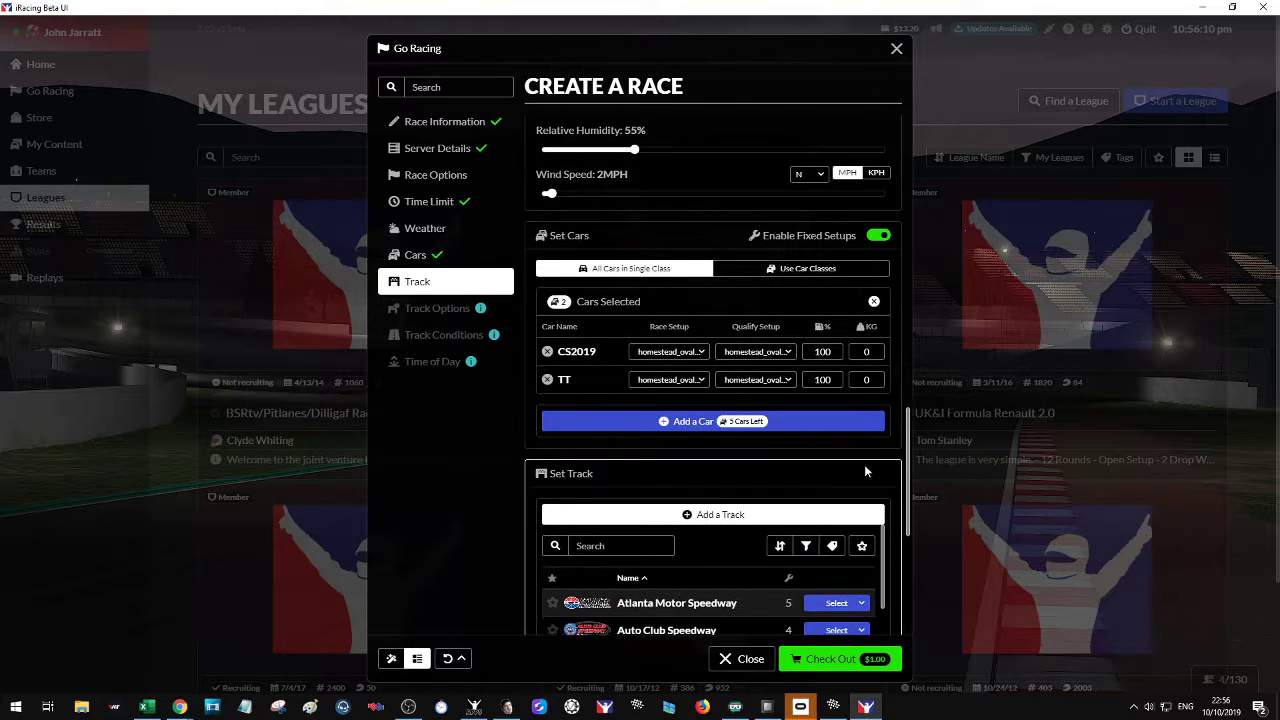
pyautogui.scroll(-1, 616, 513)
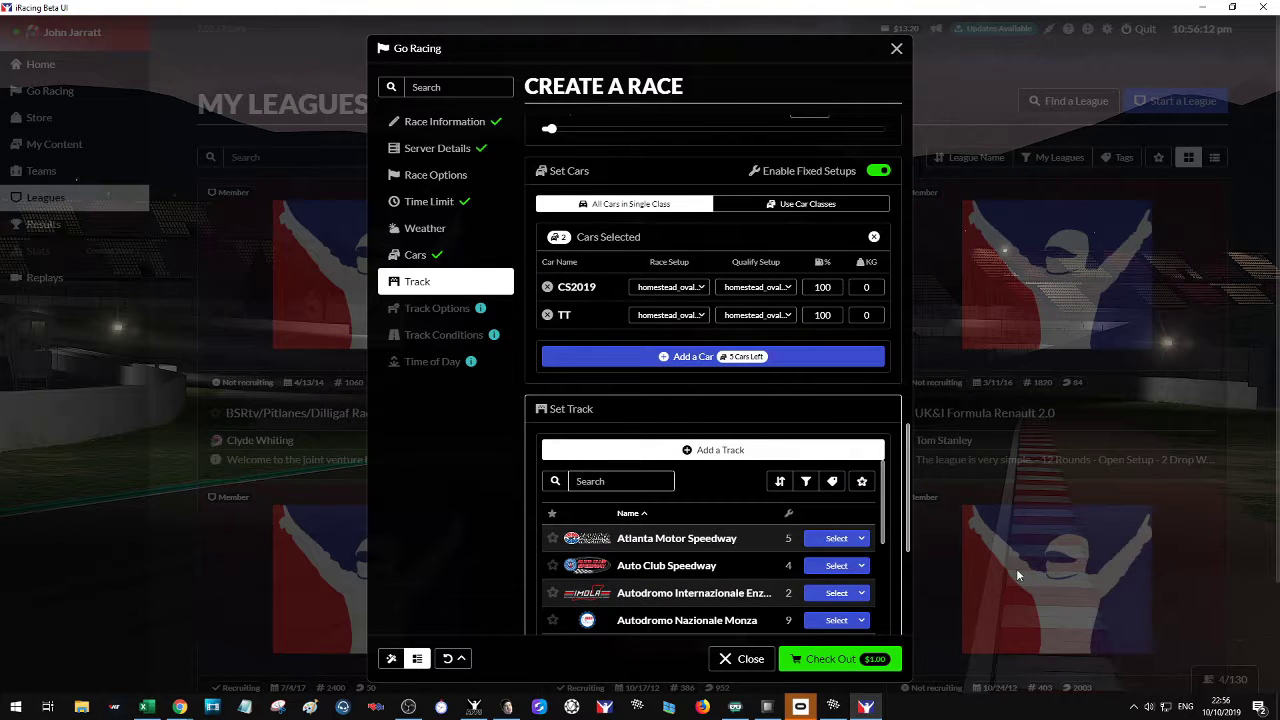
# Search the tracks for "home" and add Homestead Miami Speedway in its Oval configuration
pyautogui.write('home')
pyautogui.click(842, 538)
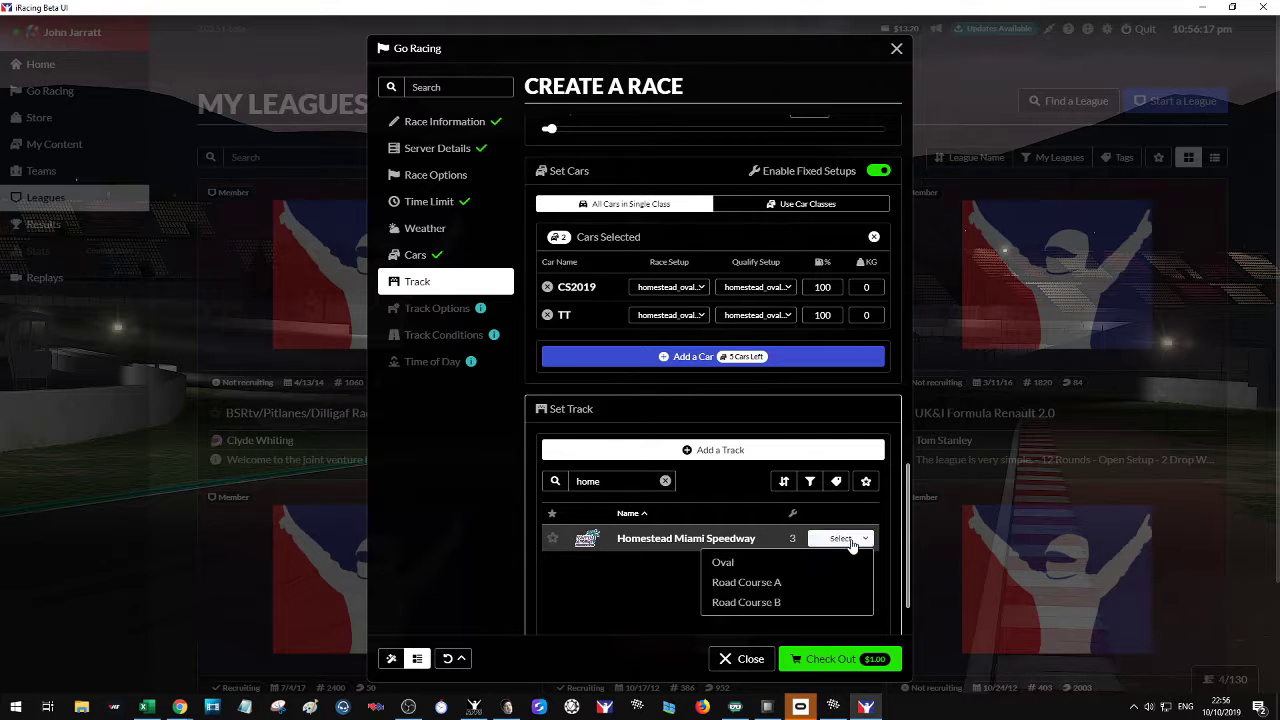
pyautogui.click(735, 562)
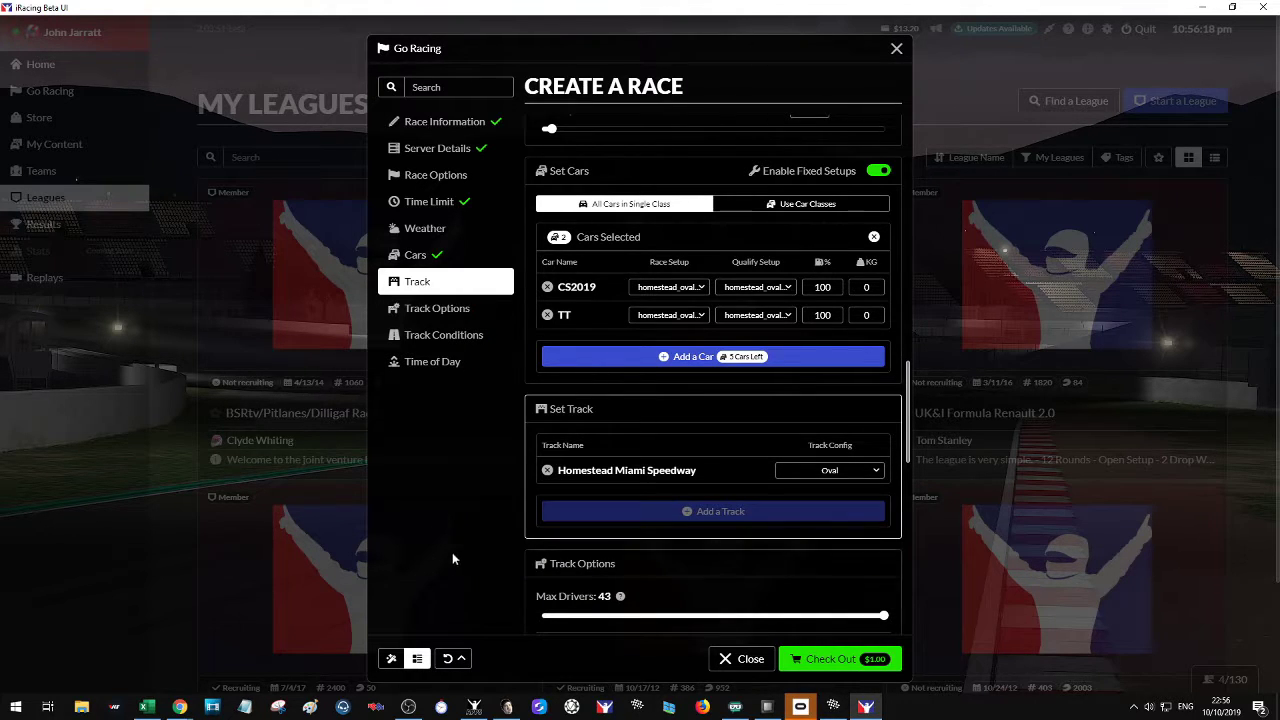
# Set the date of the in-game practice time of day to November 16, 2019
pyautogui.scroll(-5, 830, 525)
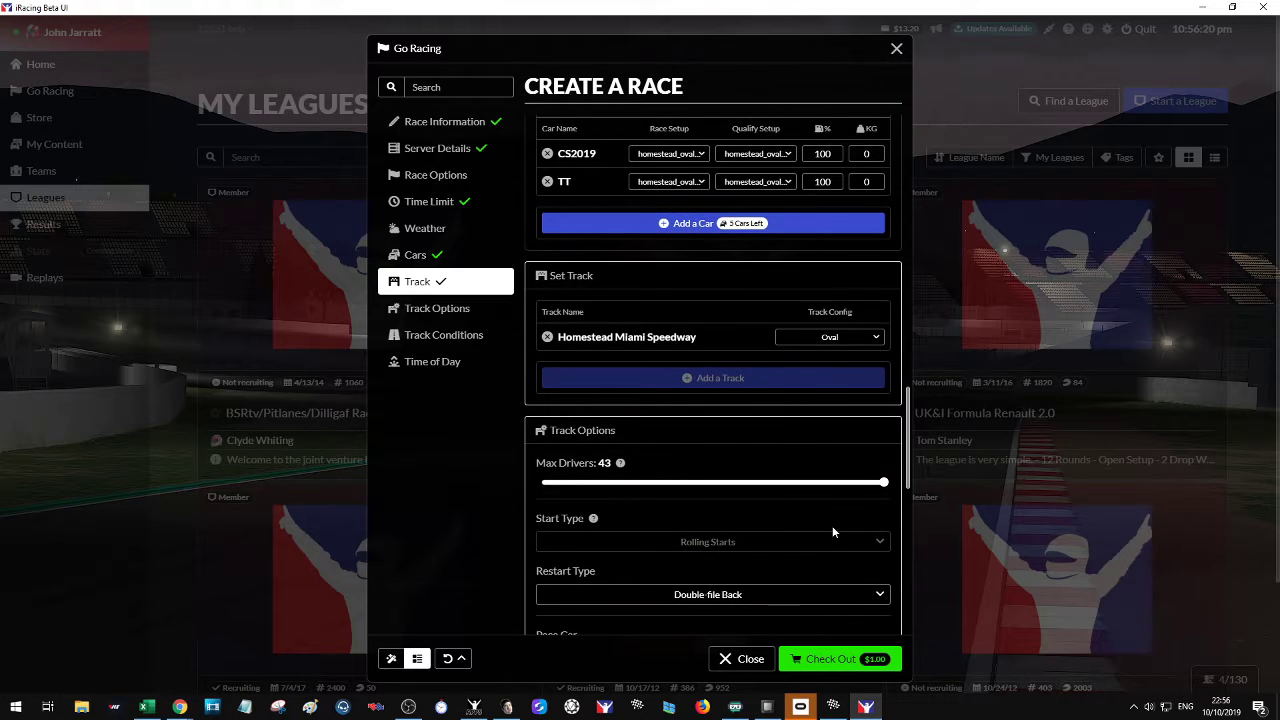
pyautogui.scroll(-5, 830, 531)
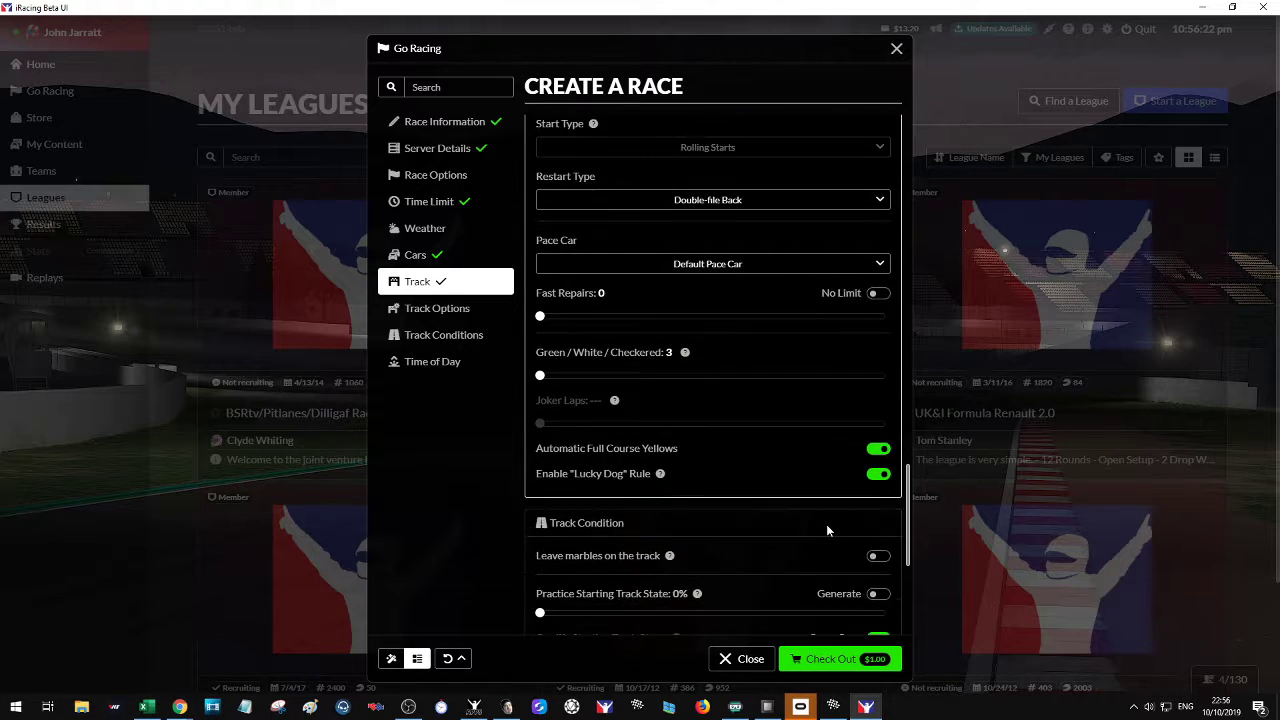
pyautogui.scroll(-2, 843, 568)
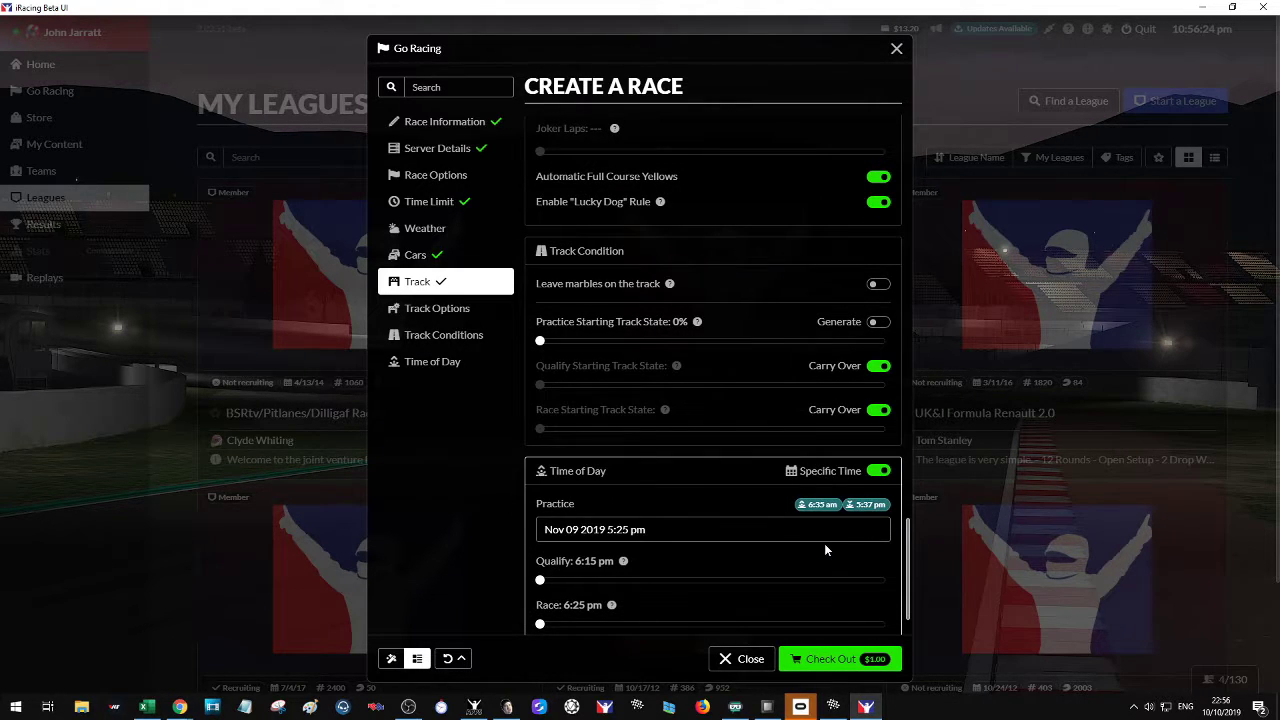
pyautogui.scroll(-1, 824, 546)
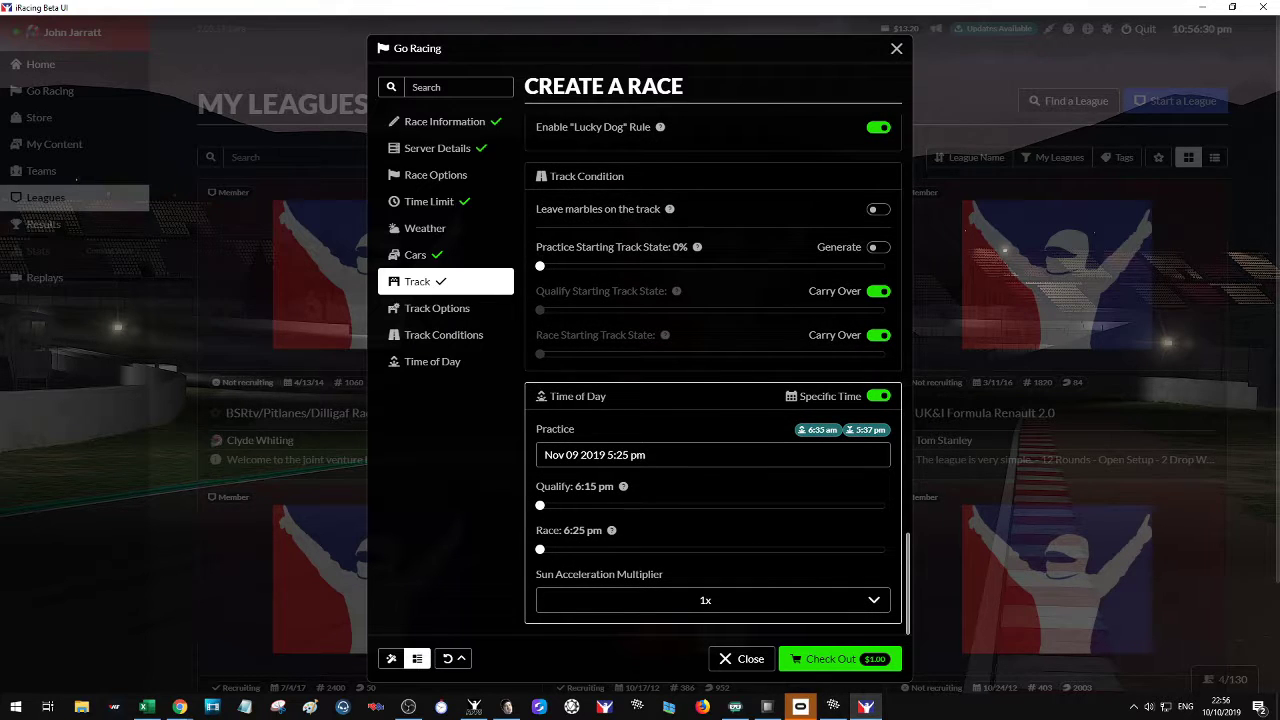
pyautogui.click(700, 455)
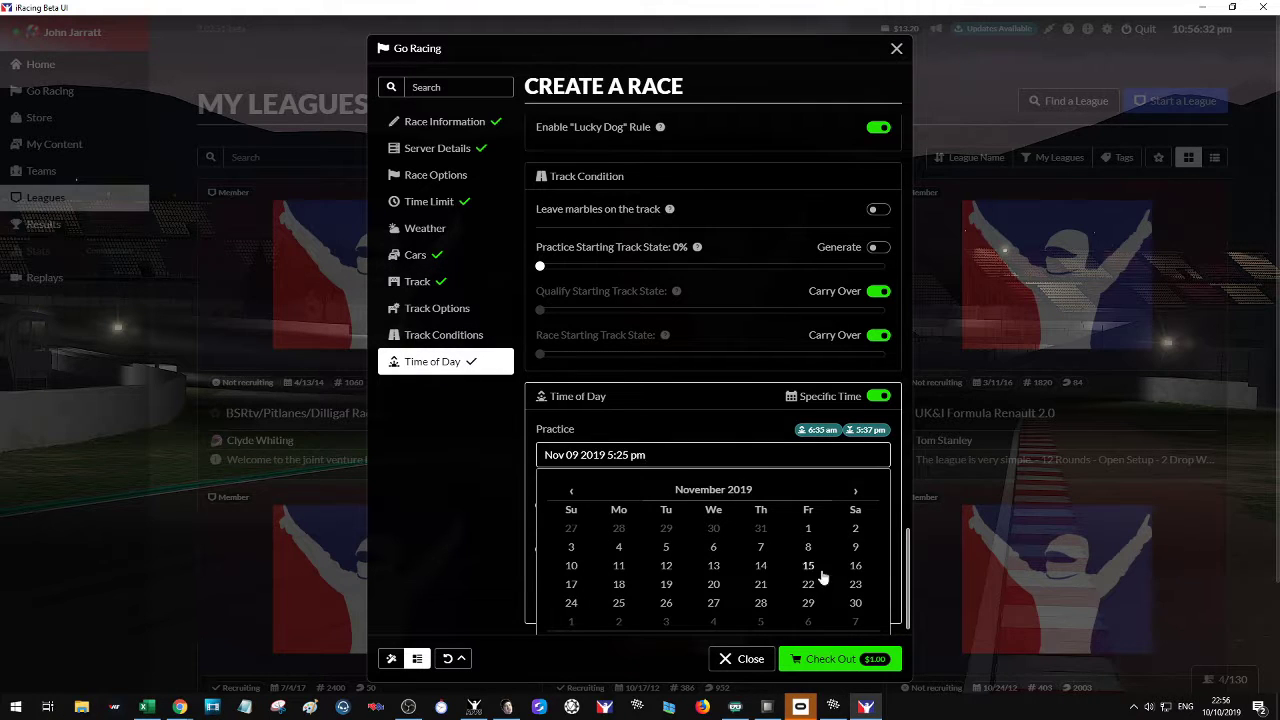
pyautogui.click(855, 566)
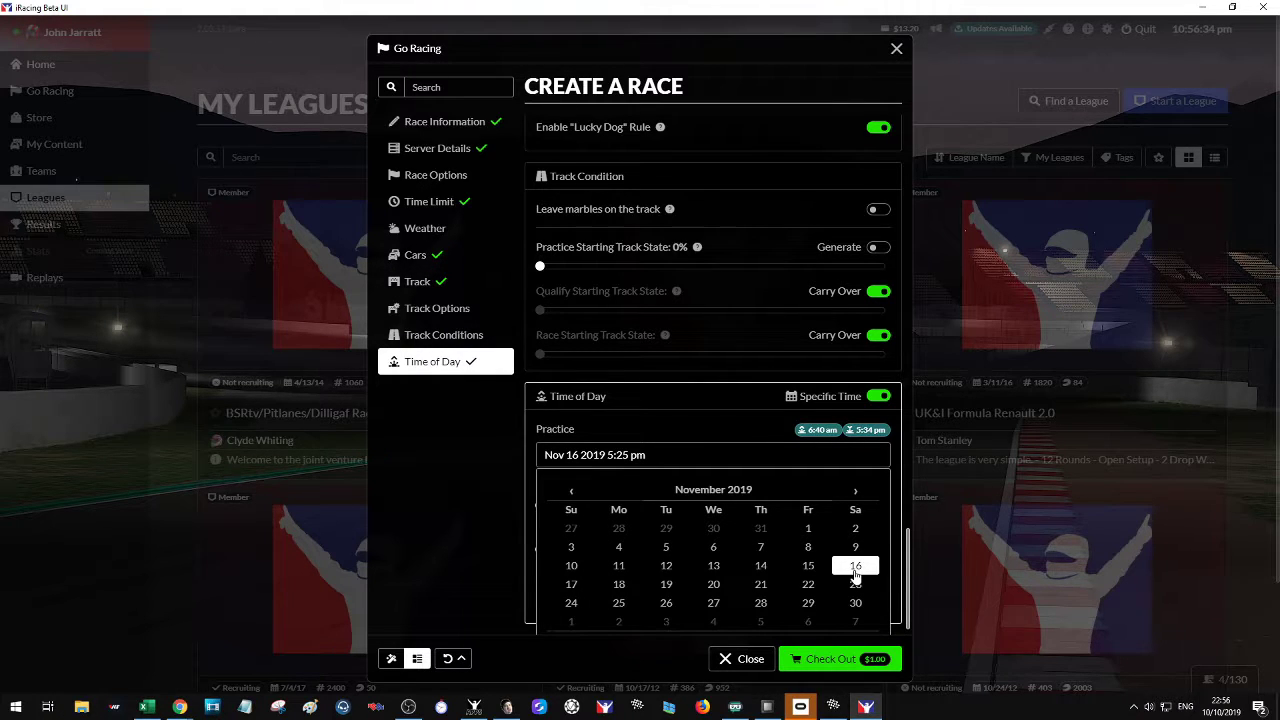
# Set the in-game practice start time to 3:15 pm
pyautogui.scroll(-1, 720, 606)
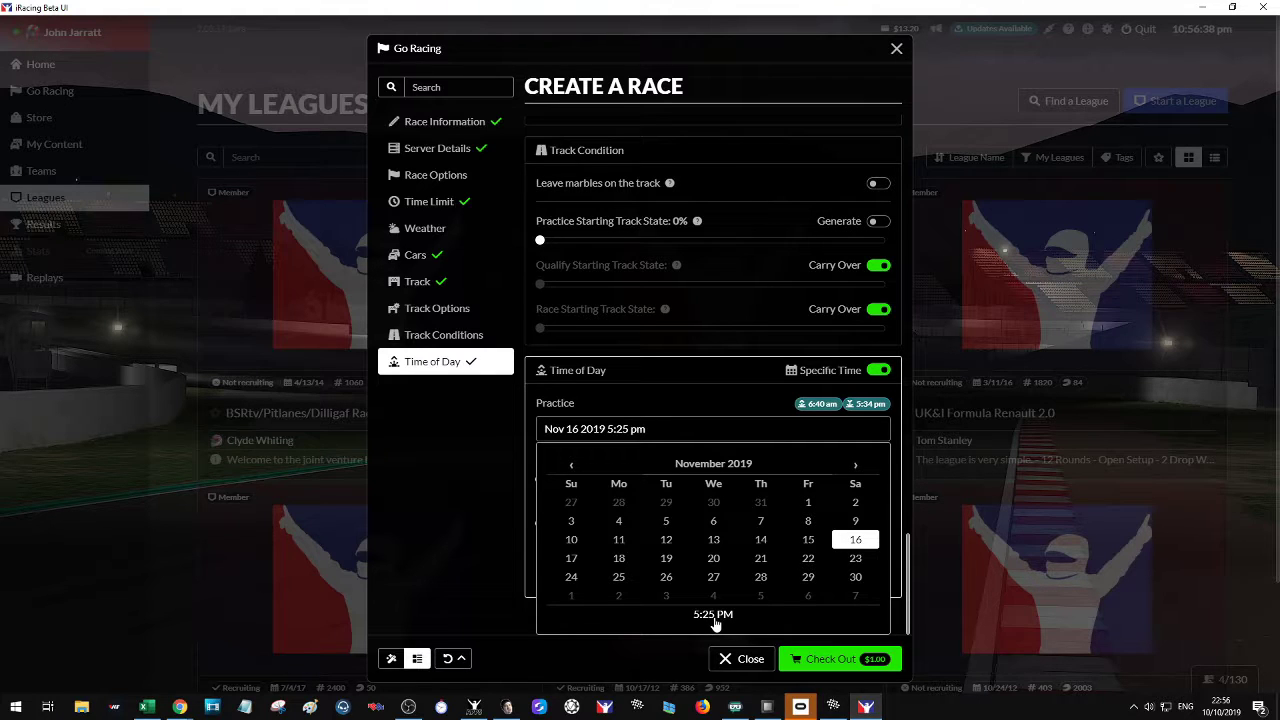
pyautogui.click(714, 616)
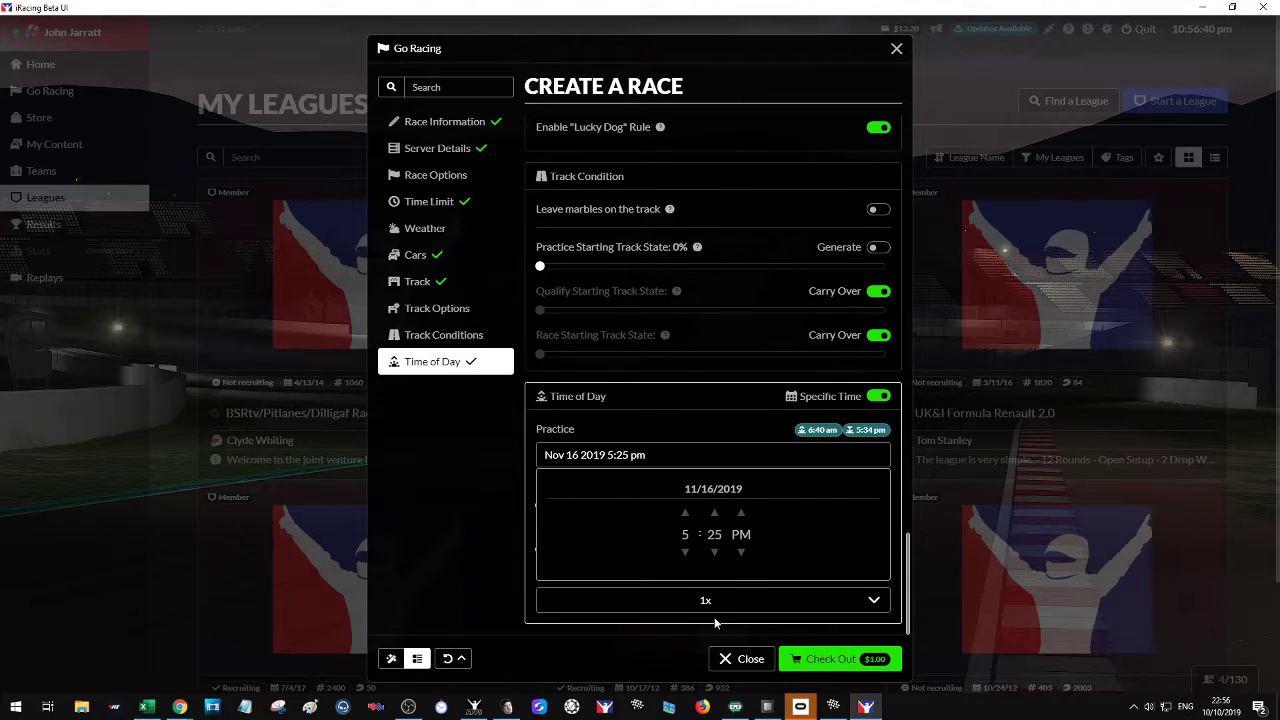
pyautogui.click(686, 554)
pyautogui.click(686, 554)
pyautogui.click(715, 554)
pyautogui.click(716, 555)
pyautogui.click(716, 555)
pyautogui.doubleClick(715, 554)
pyautogui.click(715, 554)
pyautogui.doubleClick(715, 554)
pyautogui.click(715, 554)
pyautogui.doubleClick(715, 554)
pyautogui.click(714, 513)
pyautogui.click(440, 548)
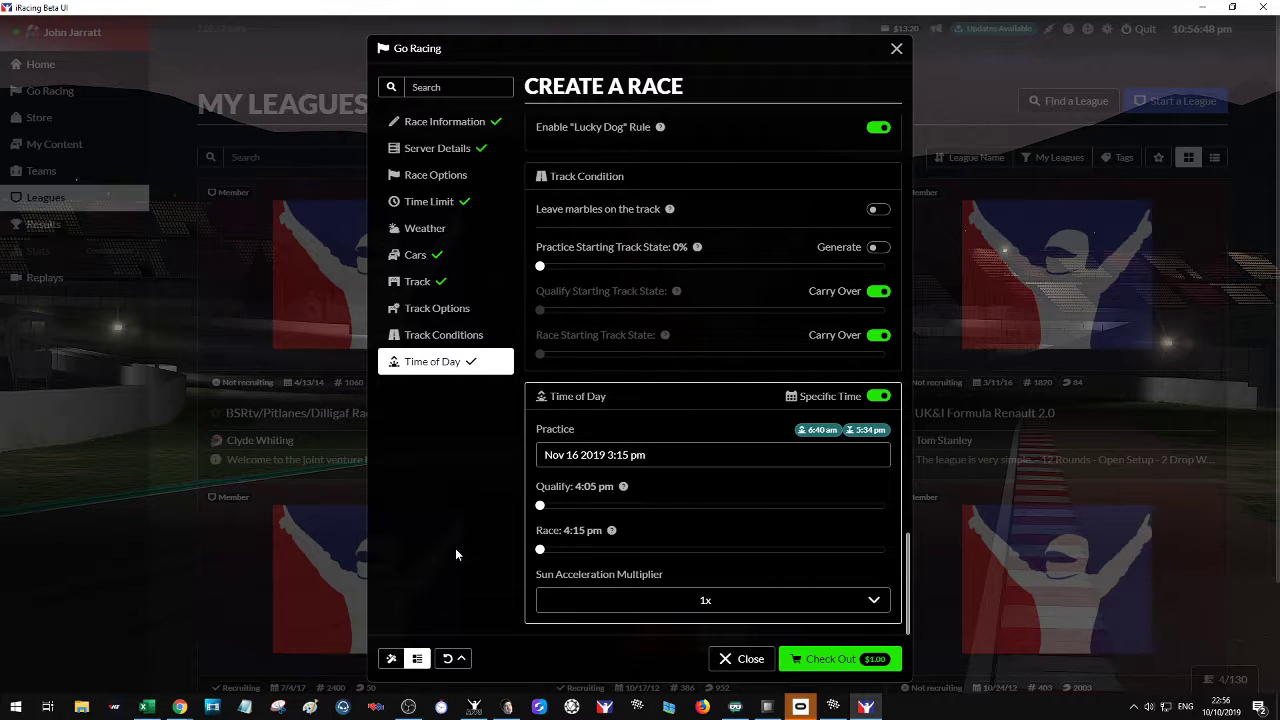
# Check out the configured race session and open the season list of the MyTurnRacing league
pyautogui.click(806, 662)
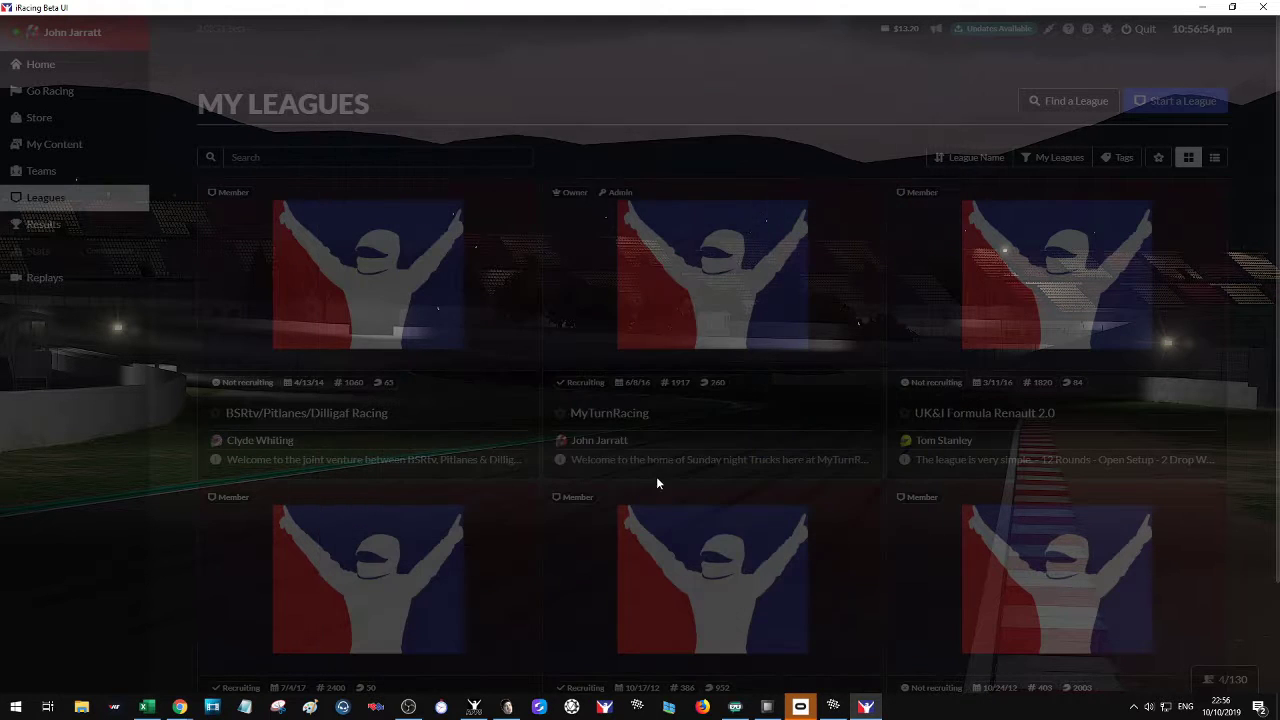
pyautogui.click(765, 218)
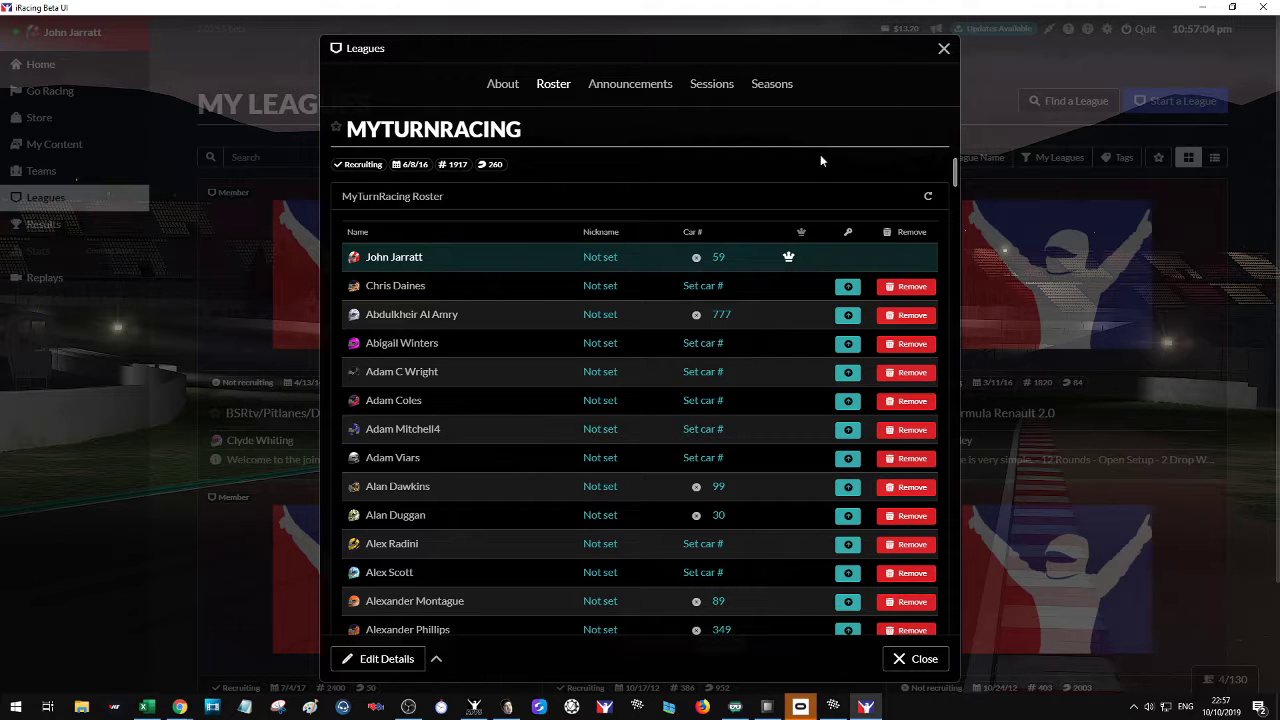
pyautogui.click(766, 83)
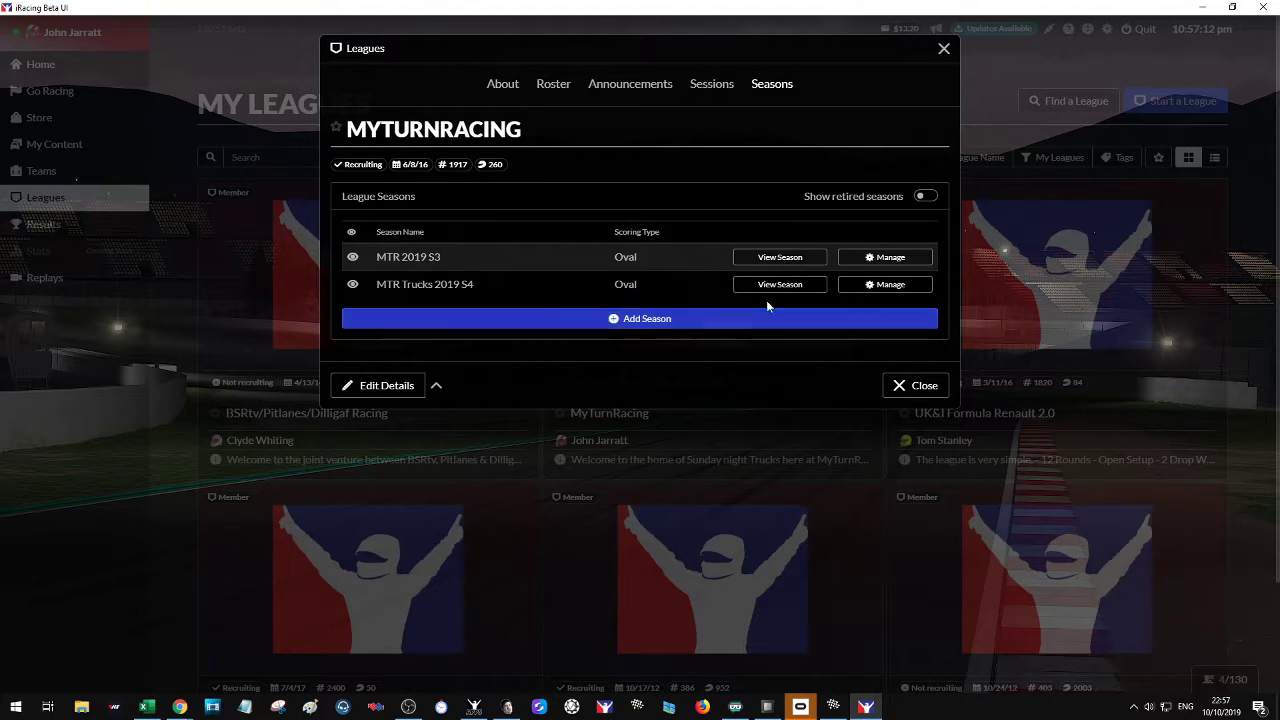
# View the standings and the race schedule of the MTR Trucks 2019 S4 season
pyautogui.click(781, 288)
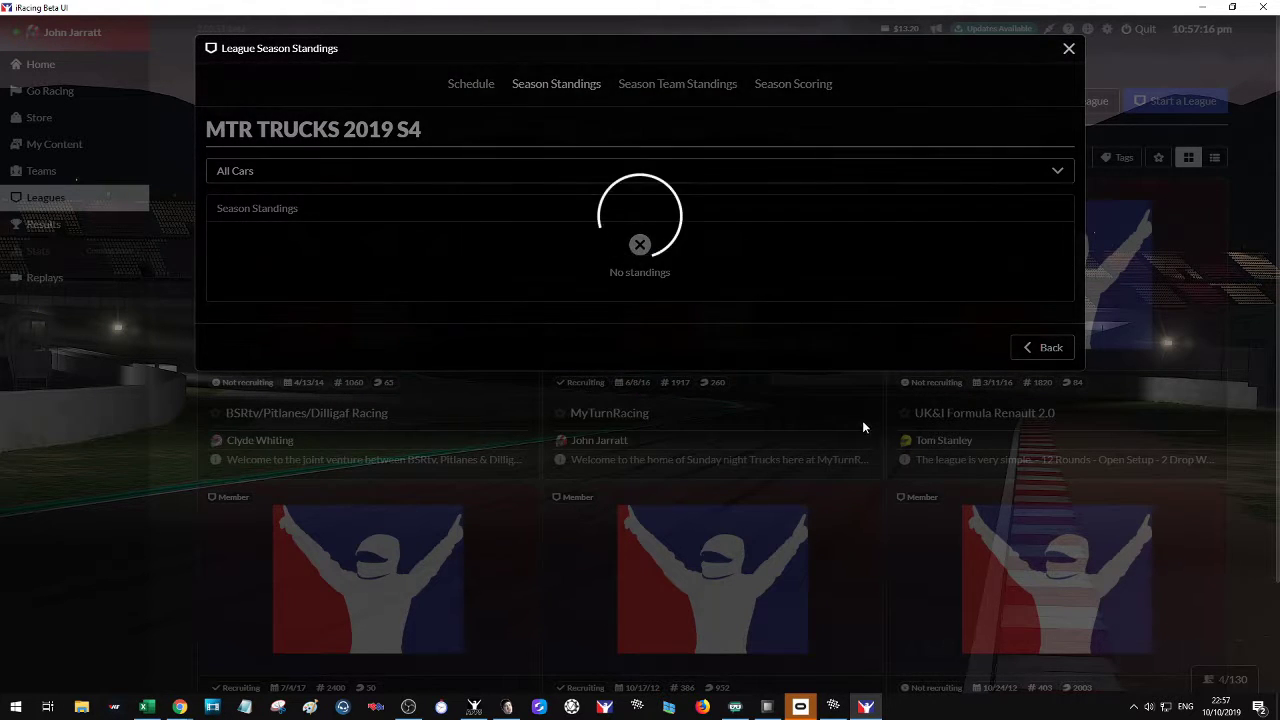
pyautogui.scroll(-2, 790, 354)
pyautogui.scroll(3, 790, 354)
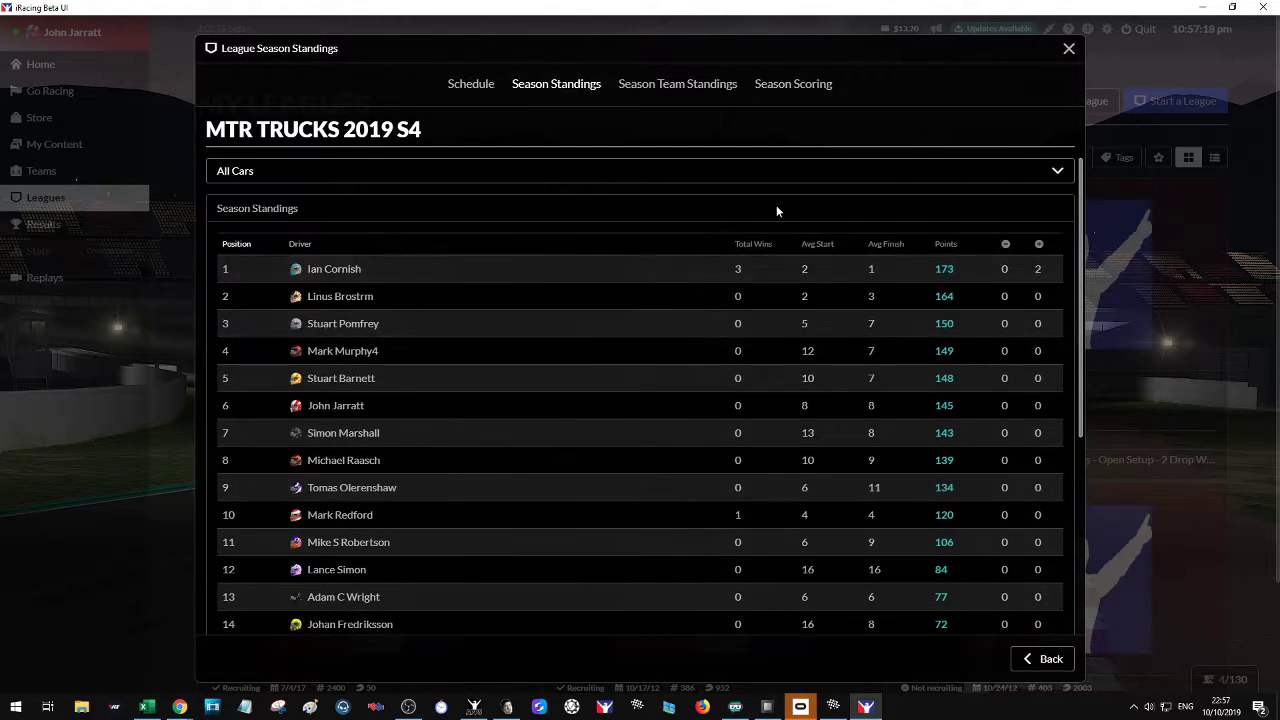
pyautogui.click(468, 88)
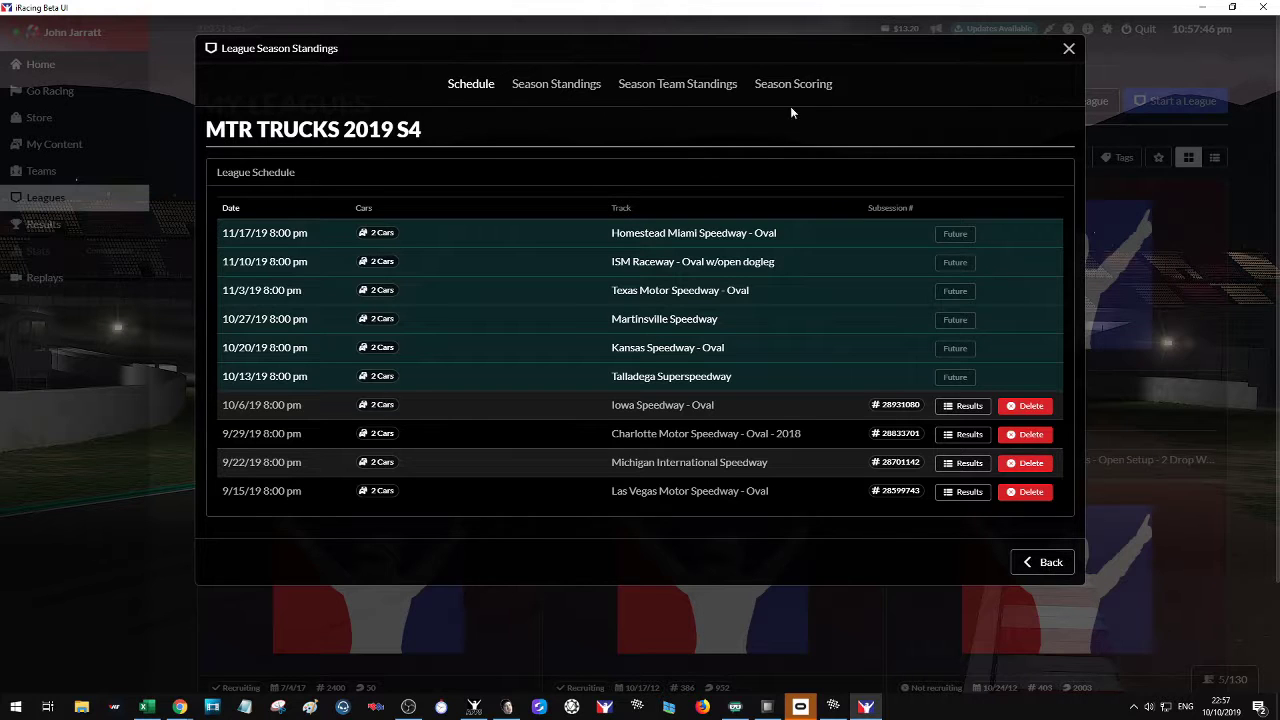
# Minimize iRacing and switch to the MTR 2019_4_3 workbook in Excel
pyautogui.click(1203, 7)
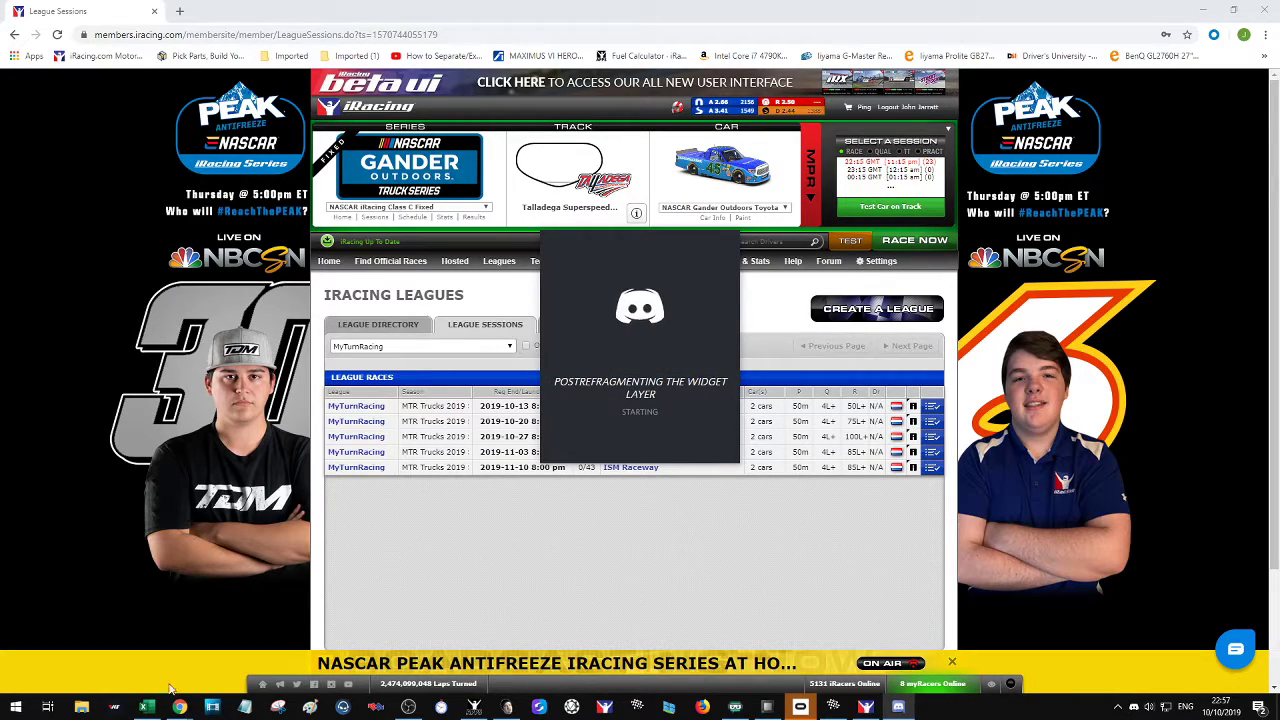
pyautogui.click(146, 707)
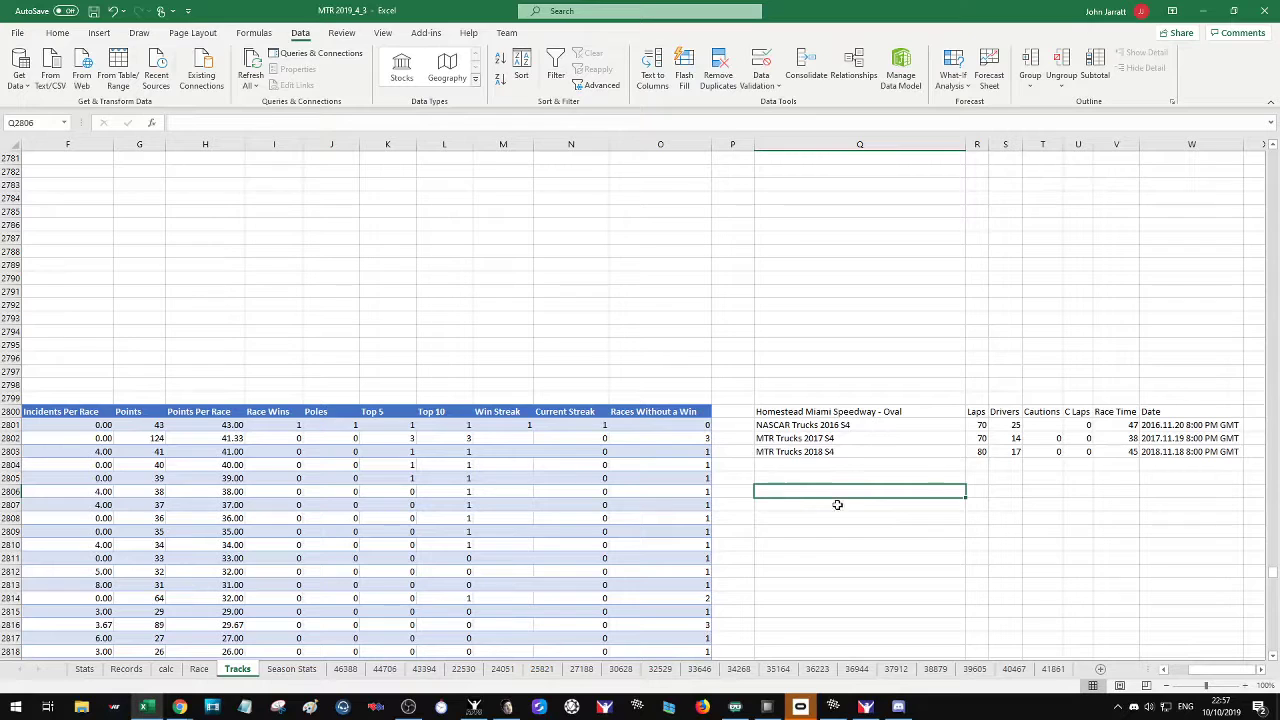
pyautogui.write('Ft')
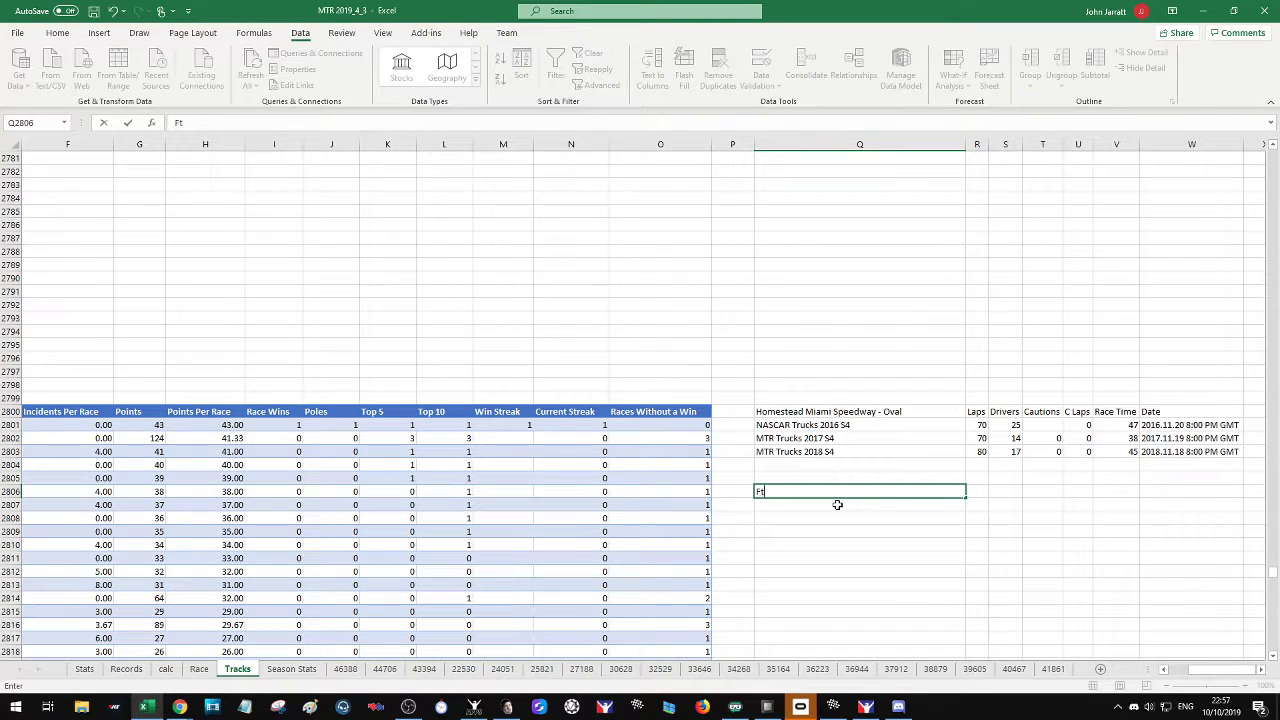
pyautogui.write('all')
pyautogui.press('Return')
pyautogui.click(788, 479)
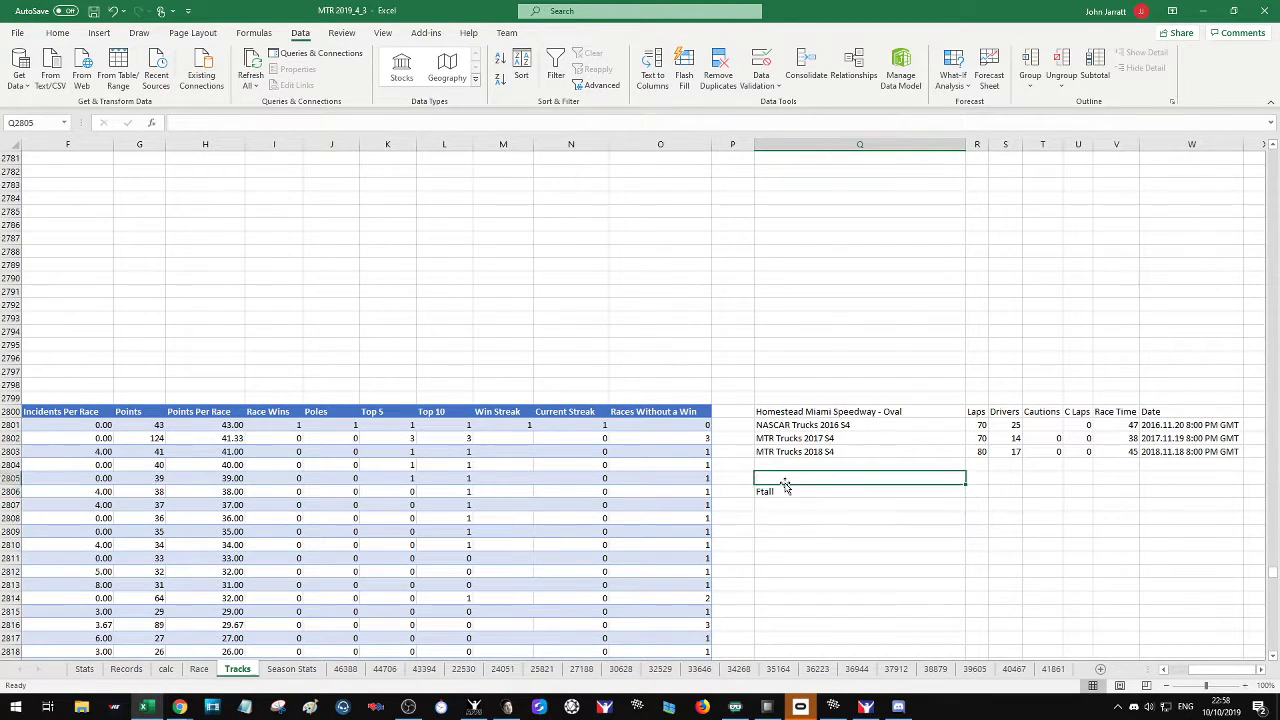
pyautogui.click(788, 492)
pyautogui.press('Delete')
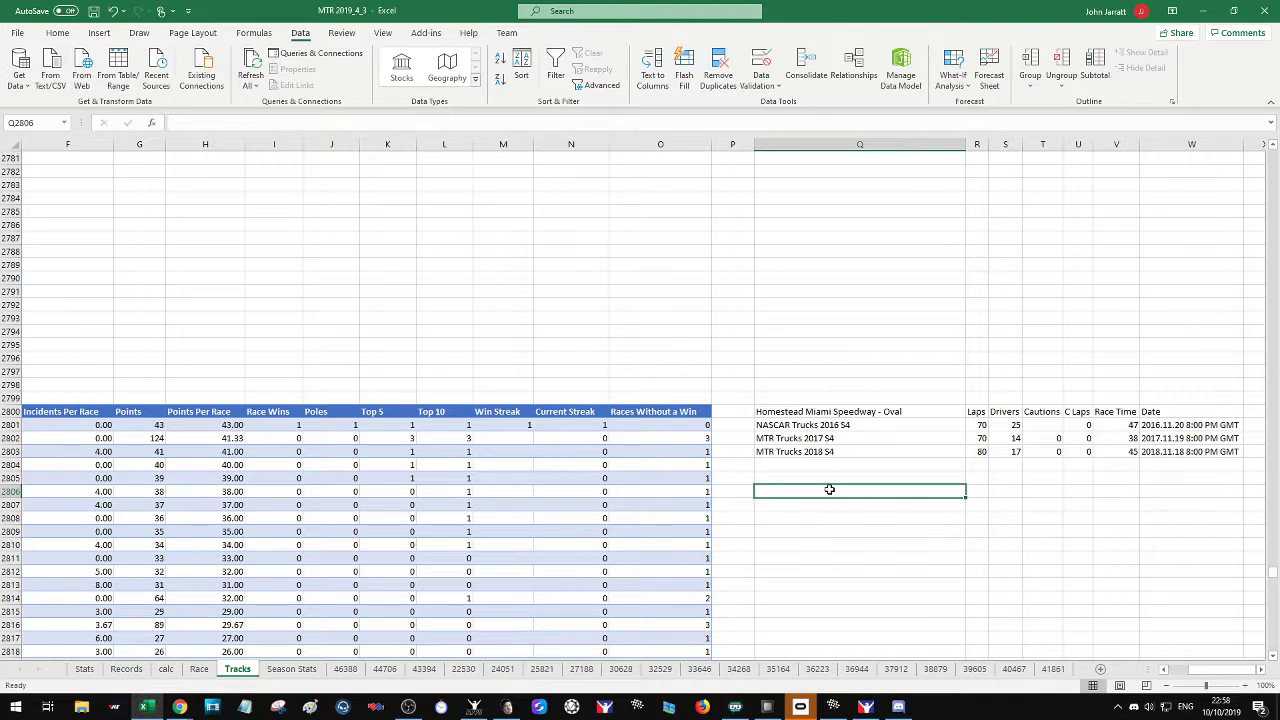
# Find "tall" on the Tracks sheet and bring the Talladega Superspeedway race history table fully into view
pyautogui.hotkey('ctrl', 'f')
pyautogui.write('tall')
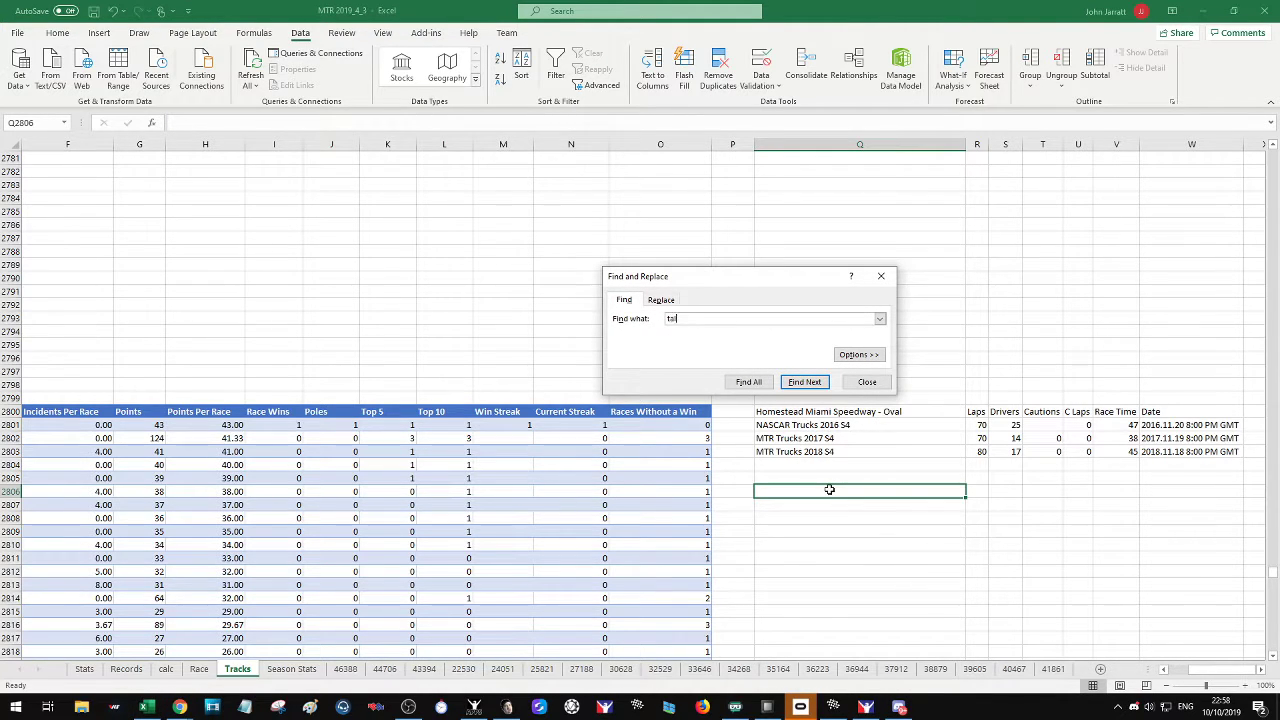
pyautogui.press('Return')
pyautogui.press('Escape')
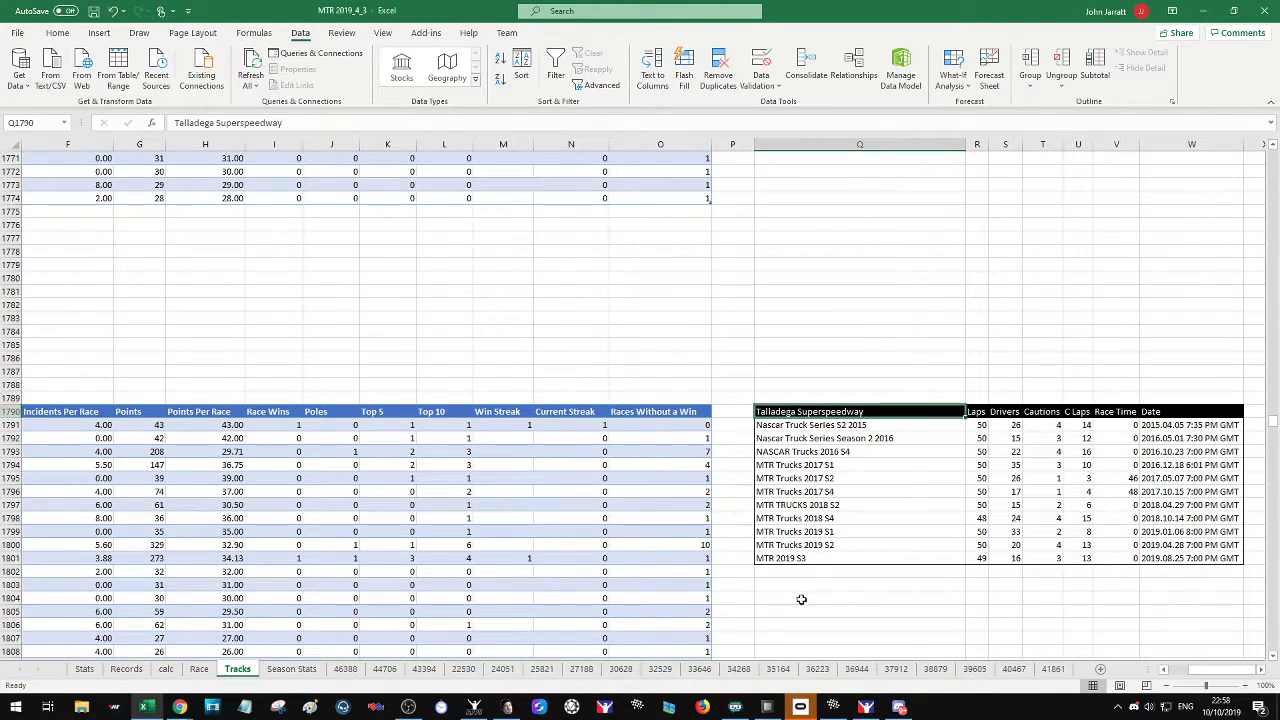
pyautogui.click(1170, 670)
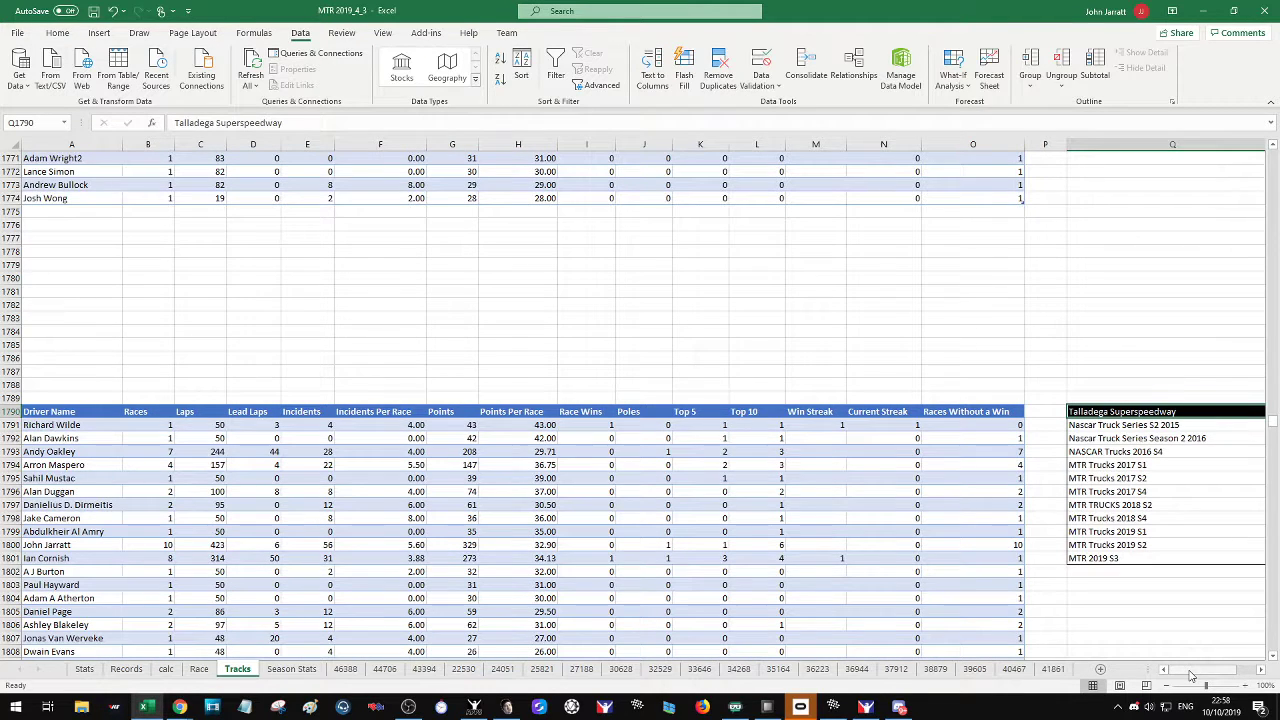
pyautogui.moveTo(1190, 672); pyautogui.dragTo(1215, 670)
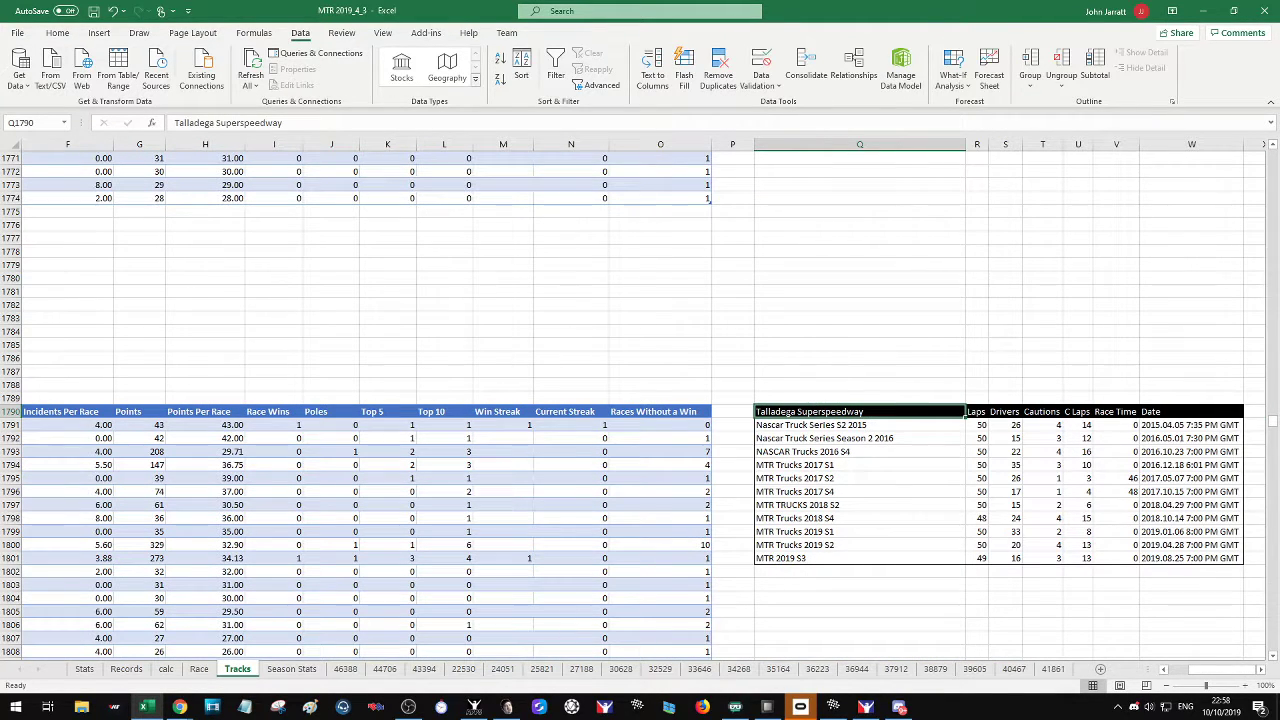
# Snip the Talladega Superspeedway race history table, copy the snip to the clipboard and move the Snipping Tool window out of the way
pyautogui.click(900, 707)
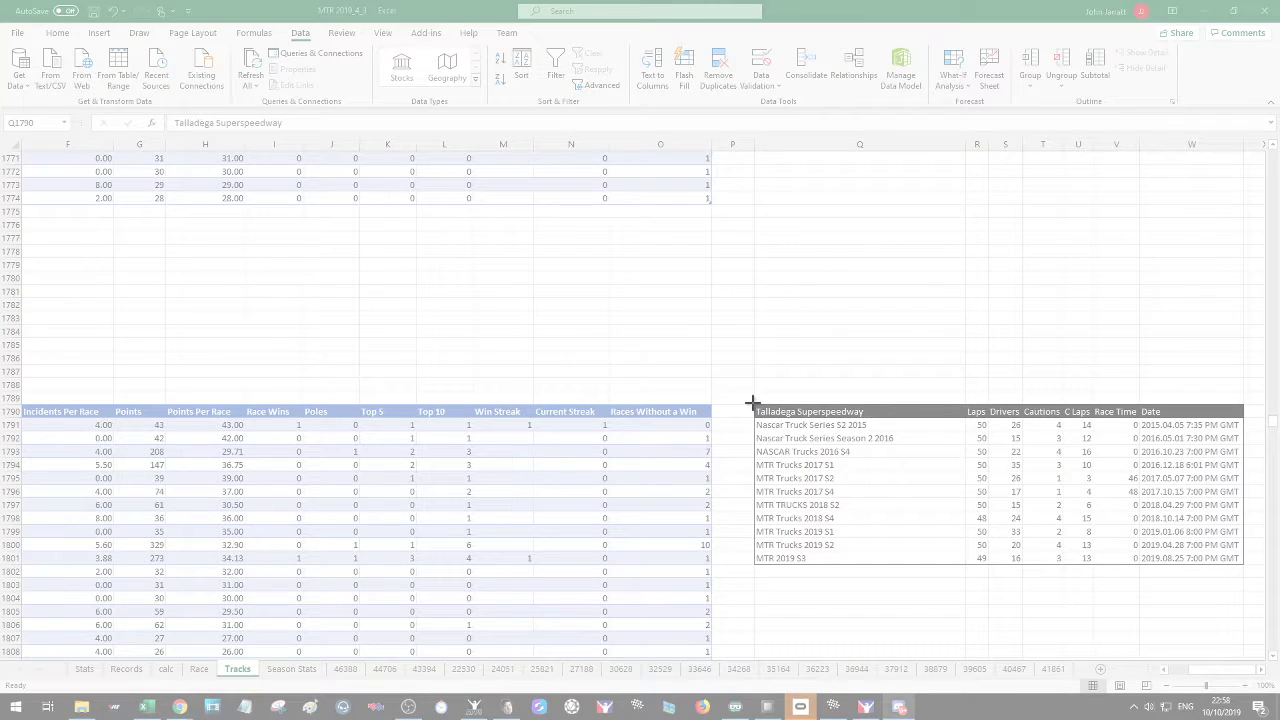
pyautogui.moveTo(752, 402); pyautogui.dragTo(1246, 566)
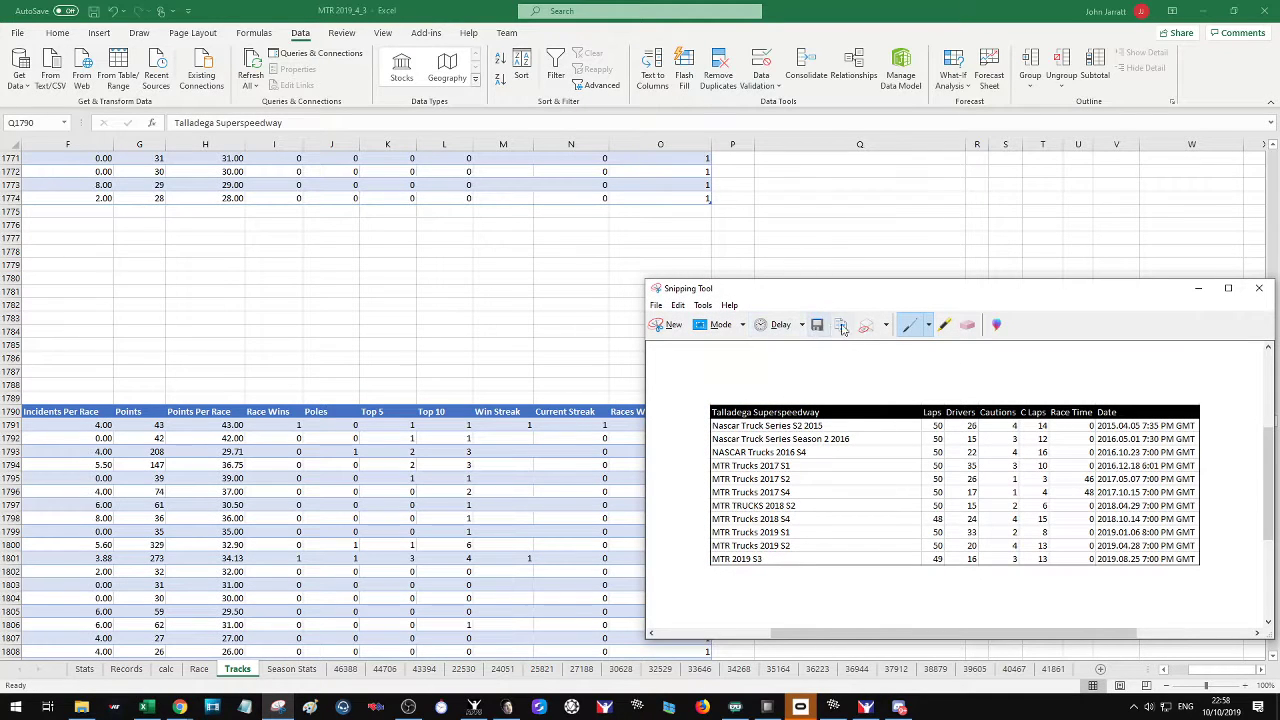
pyautogui.click(842, 330)
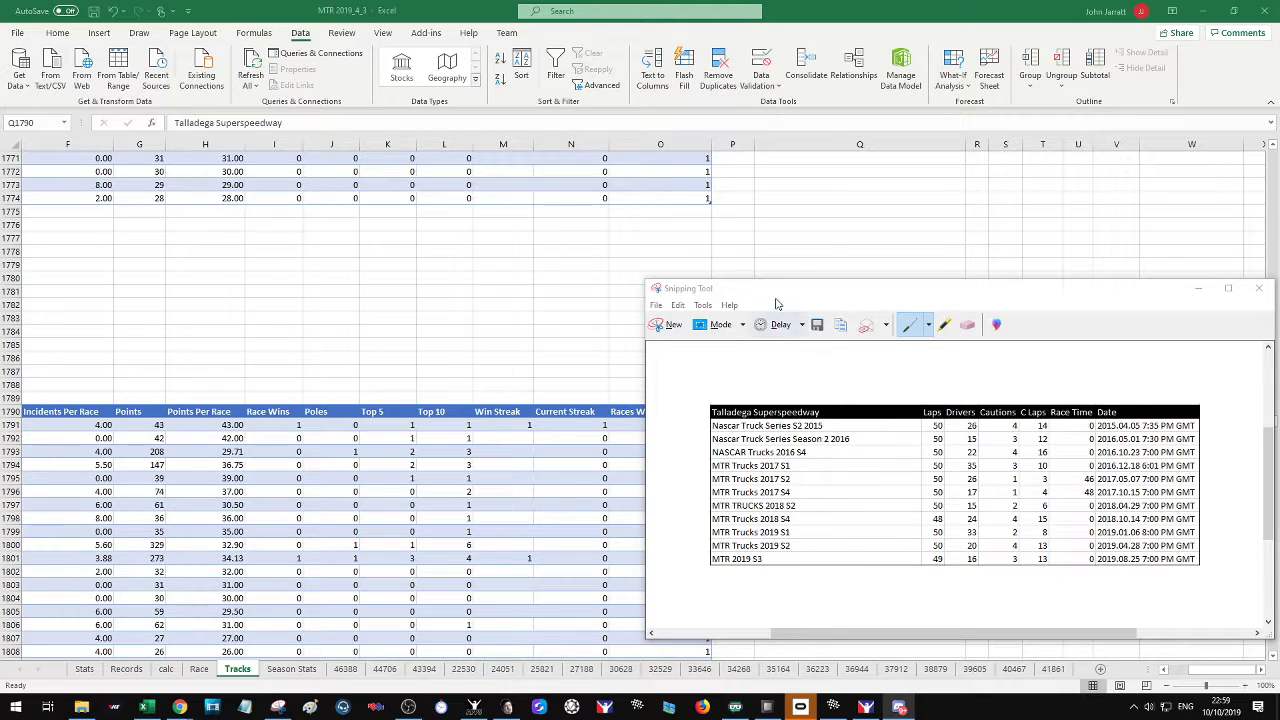
pyautogui.moveTo(780, 288); pyautogui.dragTo(1279, 288)
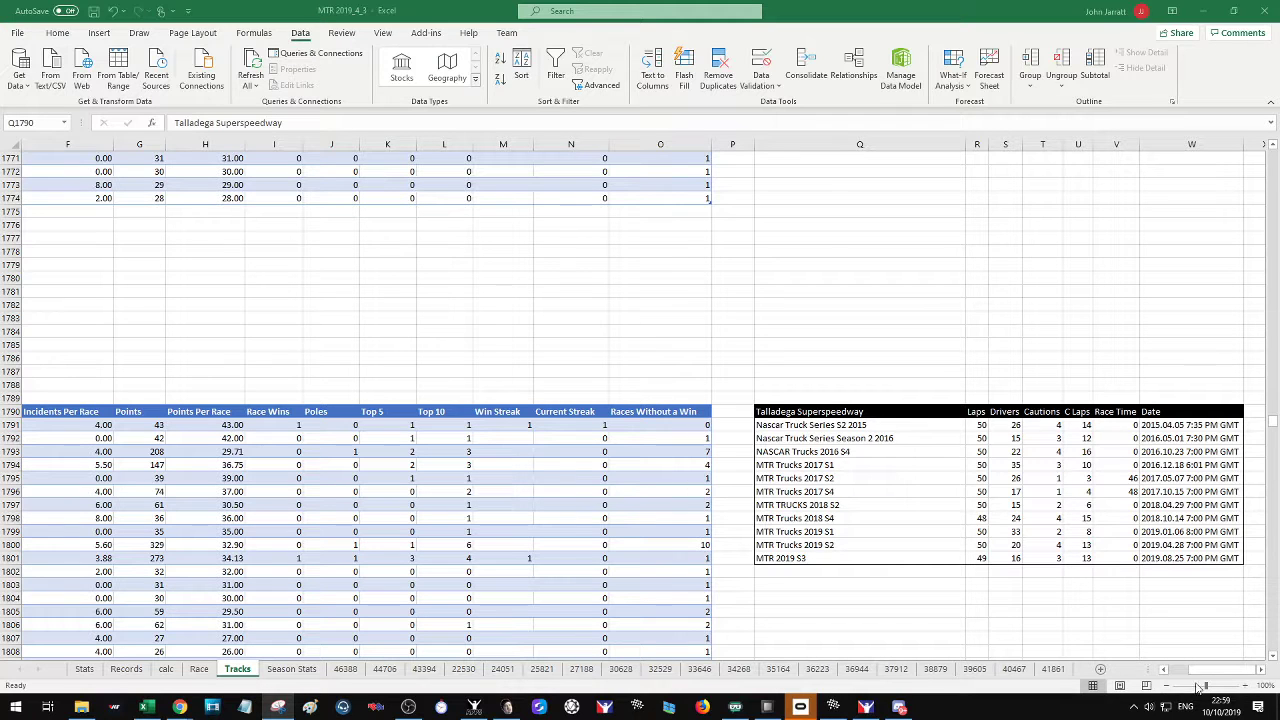
# Sort the Talladega driver table by Lead Laps from largest to smallest
pyautogui.moveTo(1178, 670); pyautogui.dragTo(1108, 668)
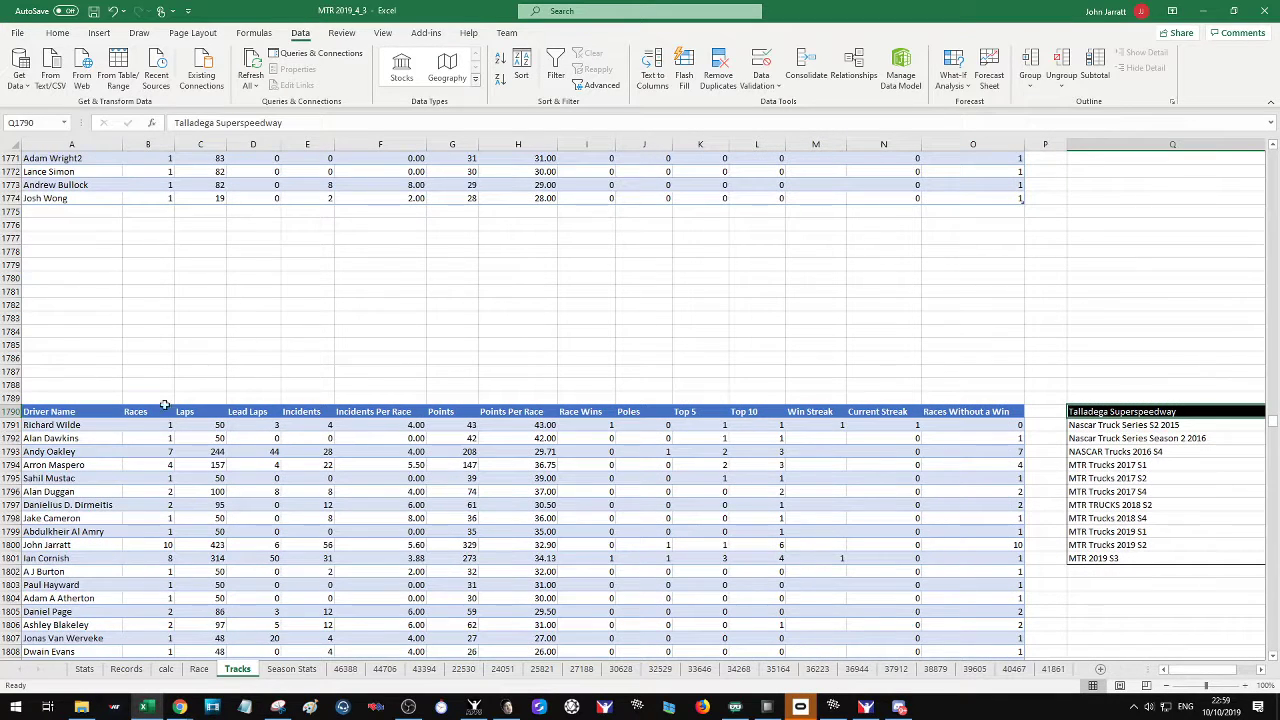
pyautogui.click(200, 425)
pyautogui.click(243, 424)
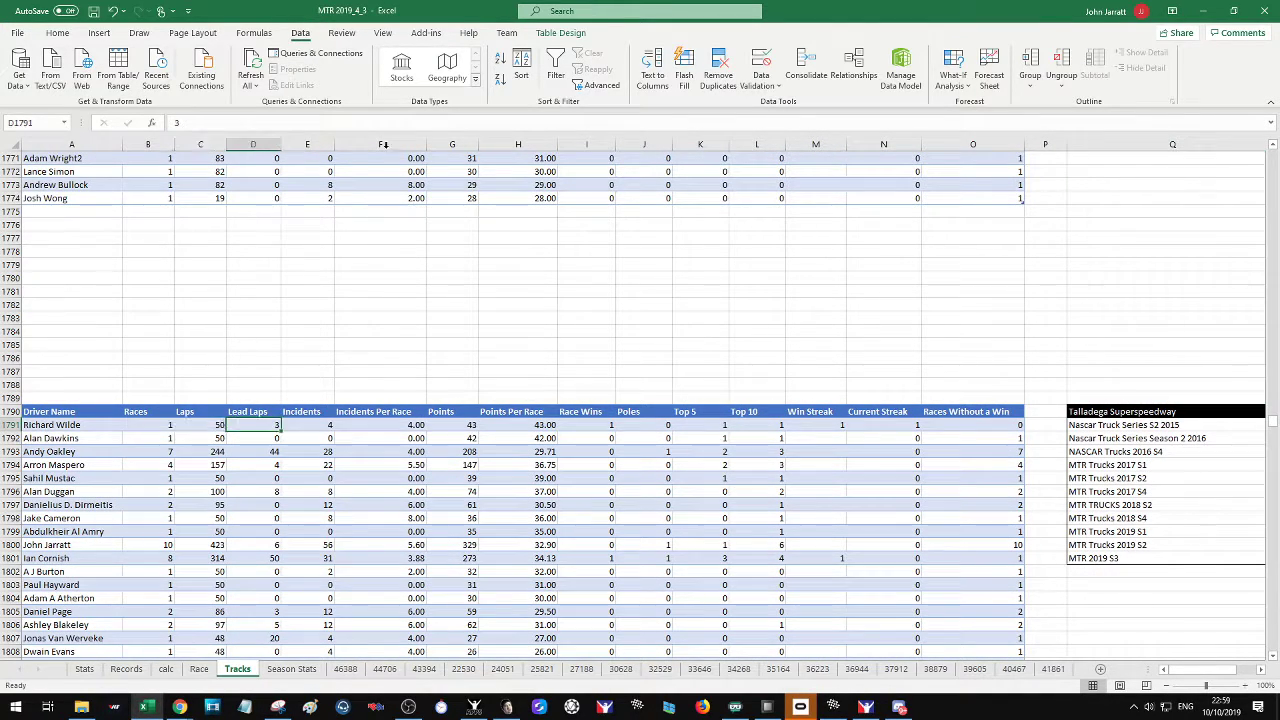
pyautogui.click(500, 85)
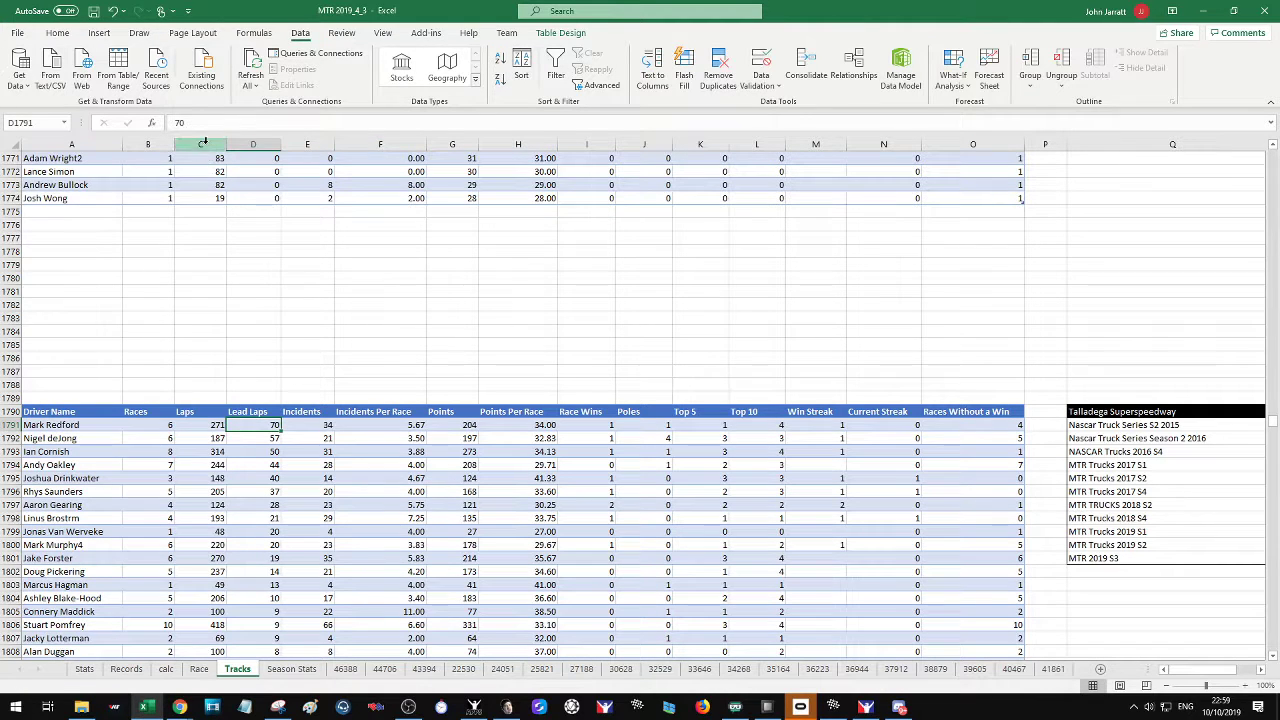
# Hide the Laps column so that Lead Laps sits directly beside Races
pyautogui.click(200, 145)
pyautogui.rightClick(205, 147)
pyautogui.click(243, 352)
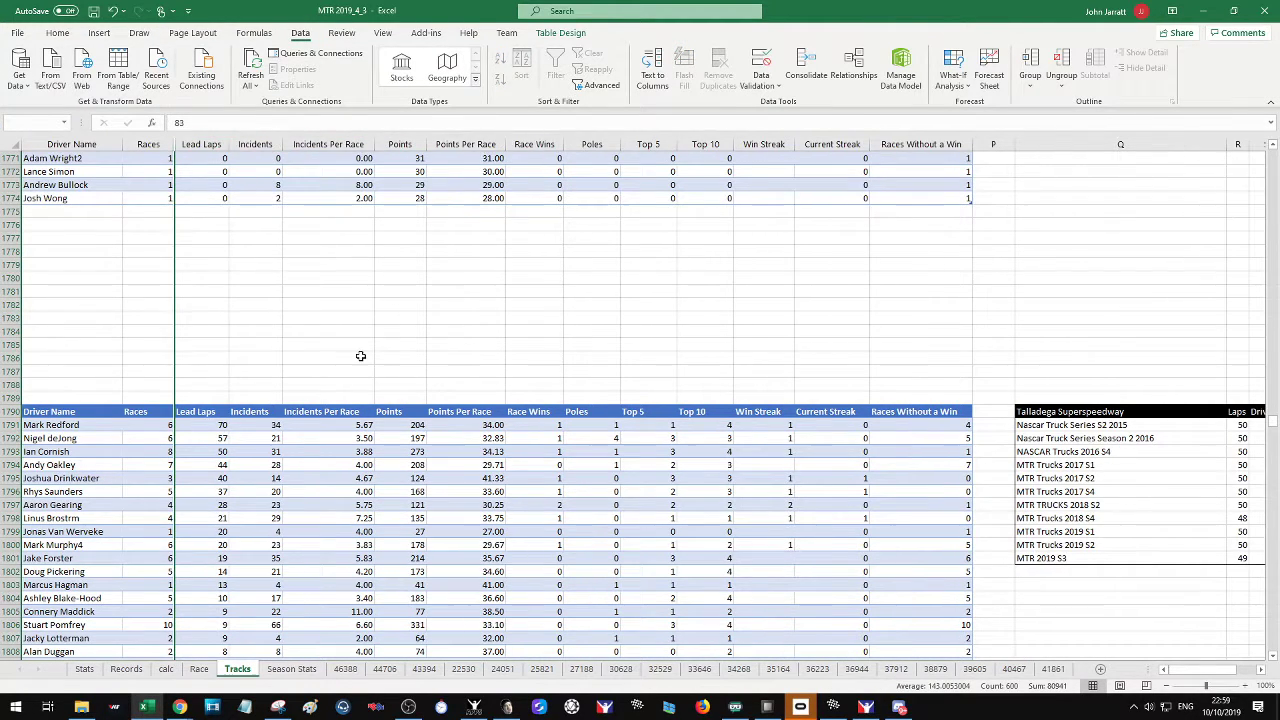
pyautogui.click(360, 357)
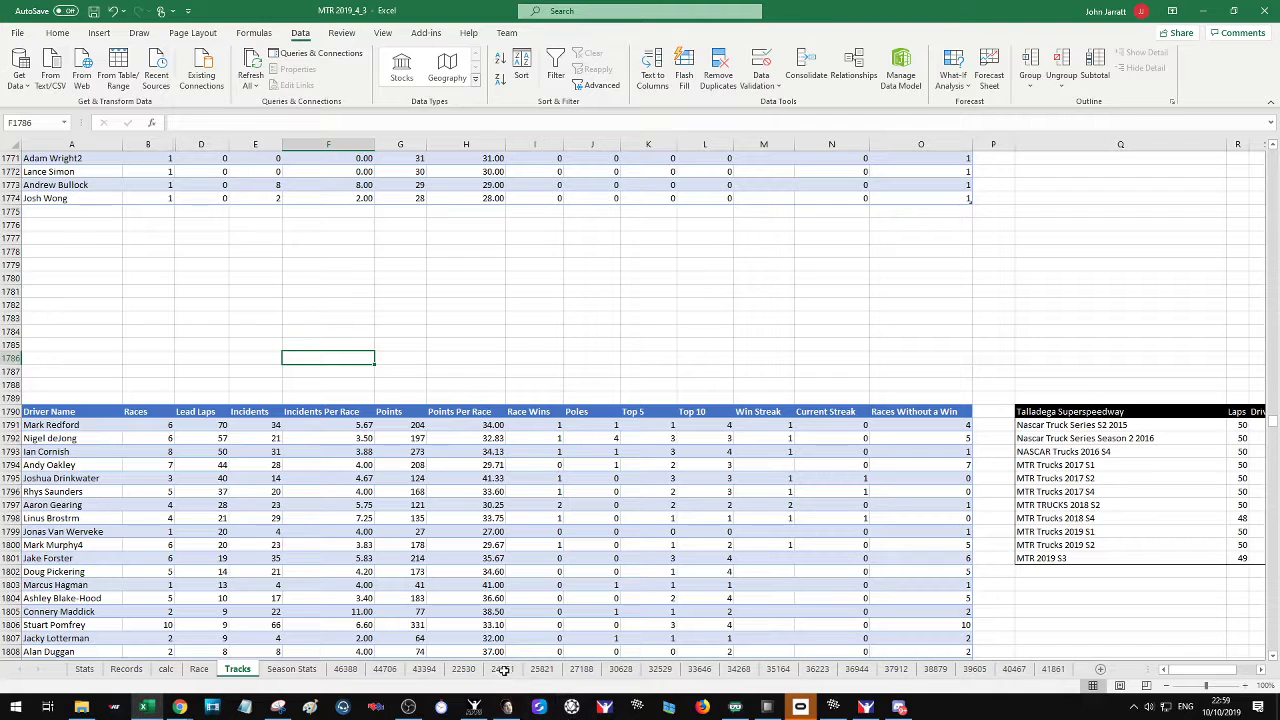
# Snip the Driver Name, Races and Lead Laps columns for the top six drivers, including the header row
pyautogui.click(278, 707)
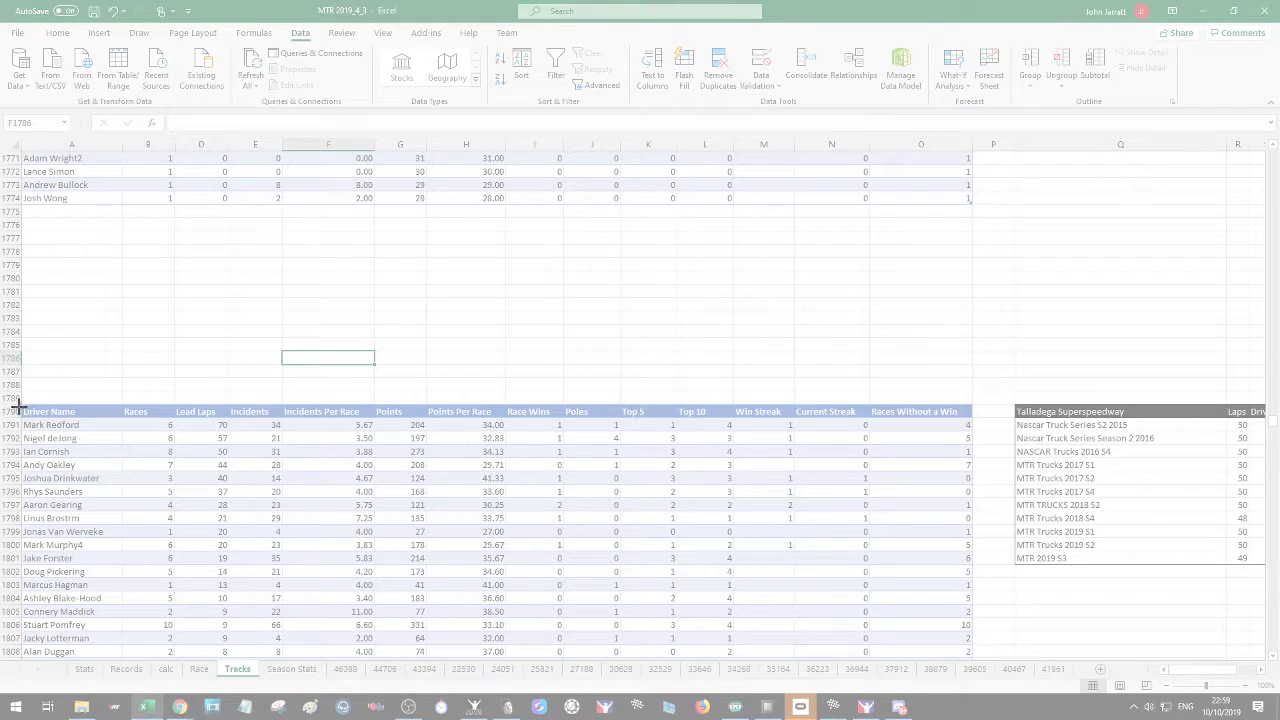
pyautogui.moveTo(22, 411)
pyautogui.mouseDown()
pyautogui.moveTo(252, 472)
pyautogui.moveTo(230, 497)
pyautogui.mouseUp()
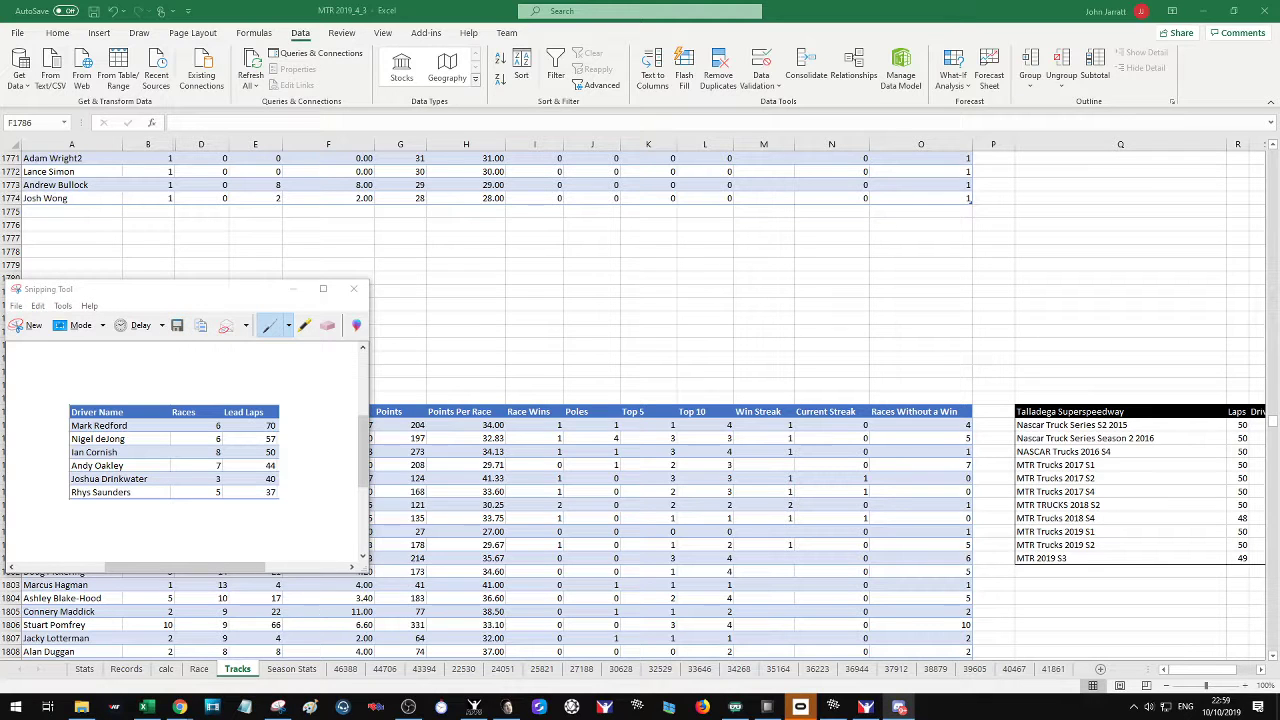
pyautogui.moveTo(123, 289); pyautogui.dragTo(509, 289)
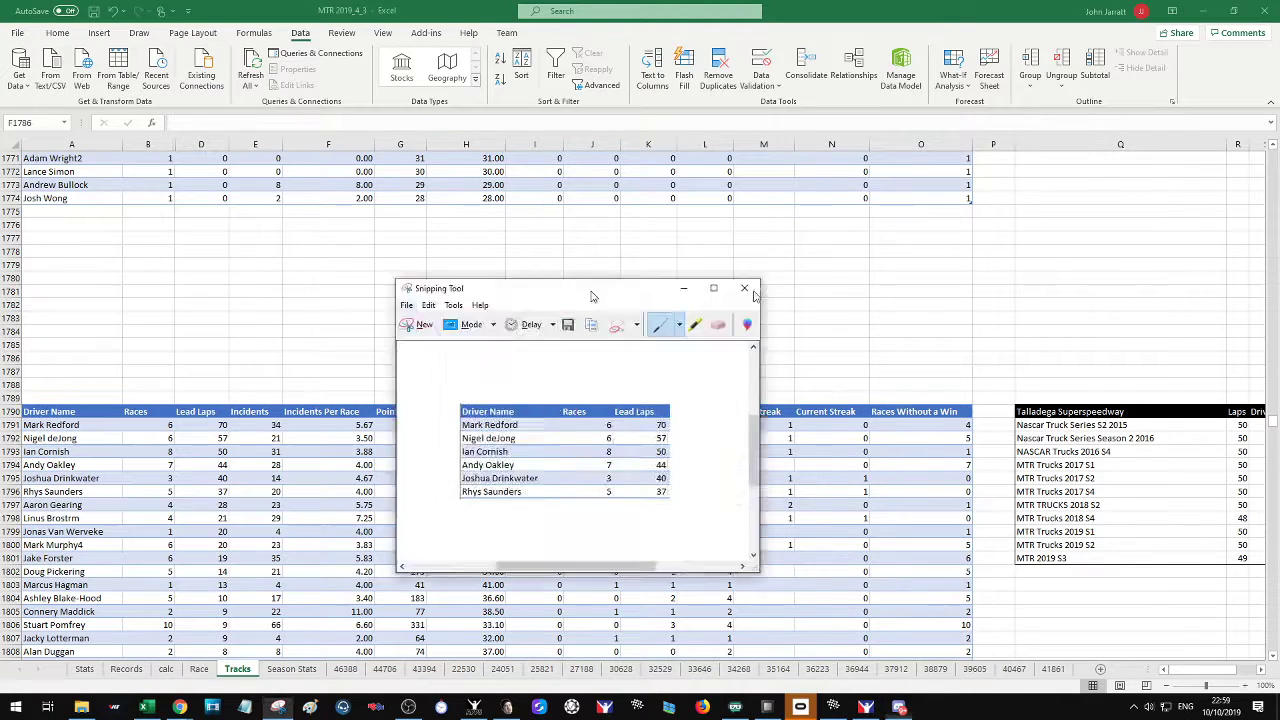
# Sort the Talladega driver table by Race Wins from largest to smallest
pyautogui.click(323, 416)
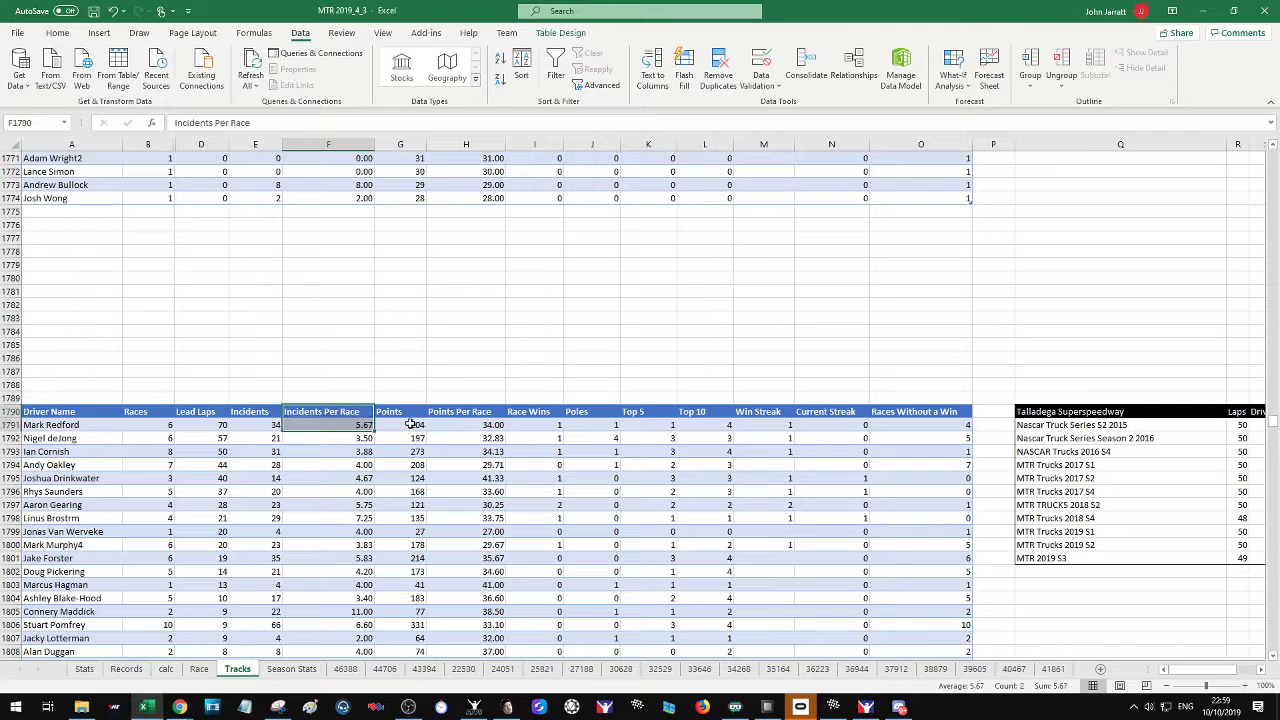
pyautogui.click(405, 428)
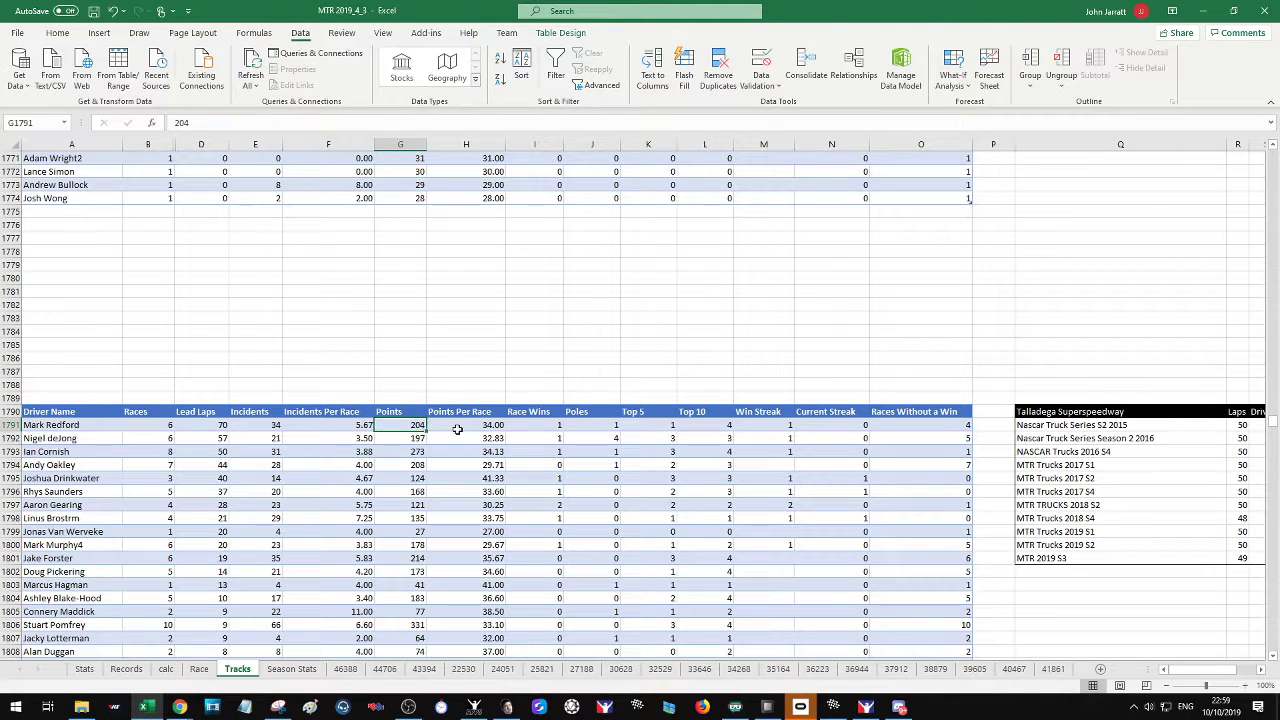
pyautogui.click(546, 428)
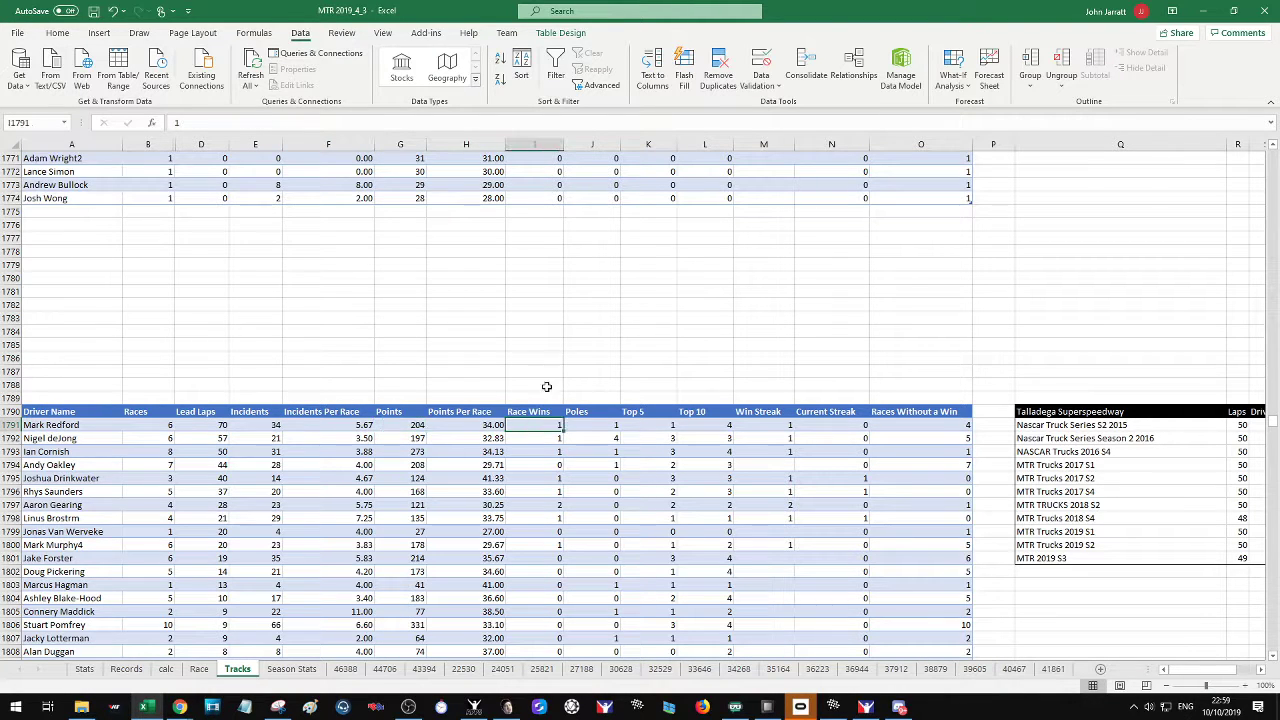
pyautogui.click(500, 80)
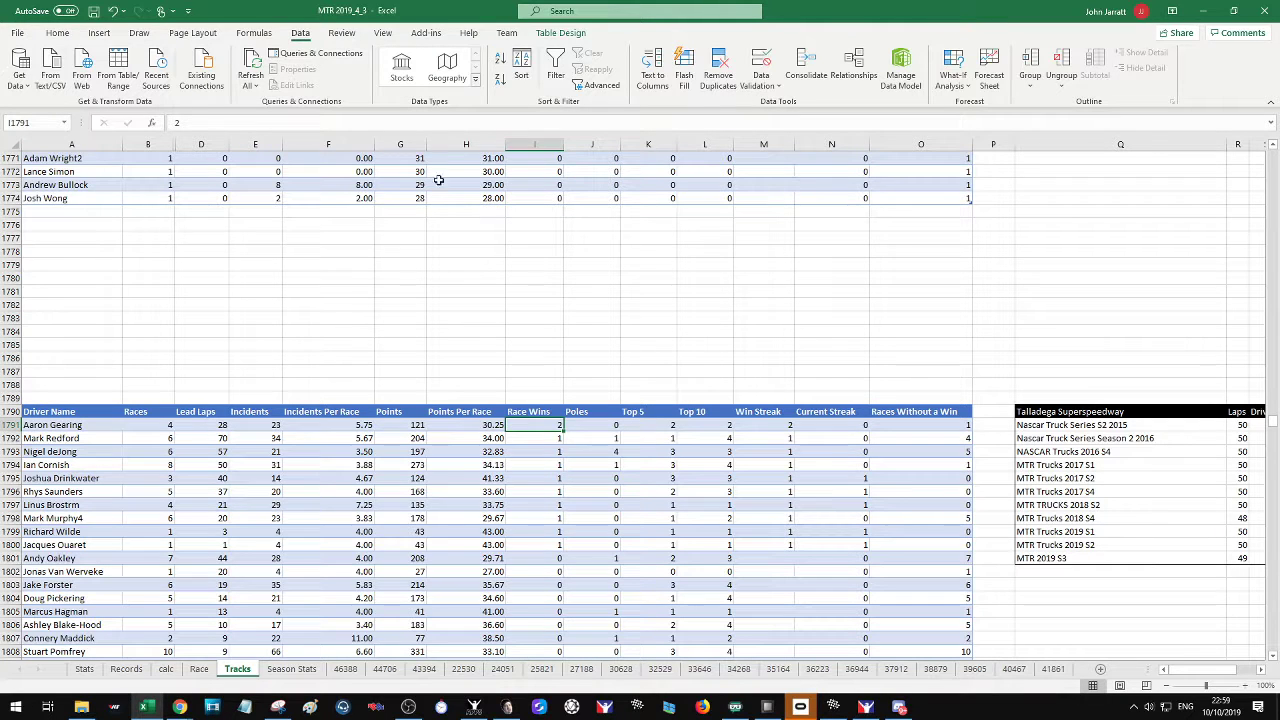
# Hide the columns from Lead Laps through Points Per Race and snip Driver Name, Races and Race Wins for the top ten drivers
pyautogui.moveTo(440, 144); pyautogui.dragTo(190, 143)
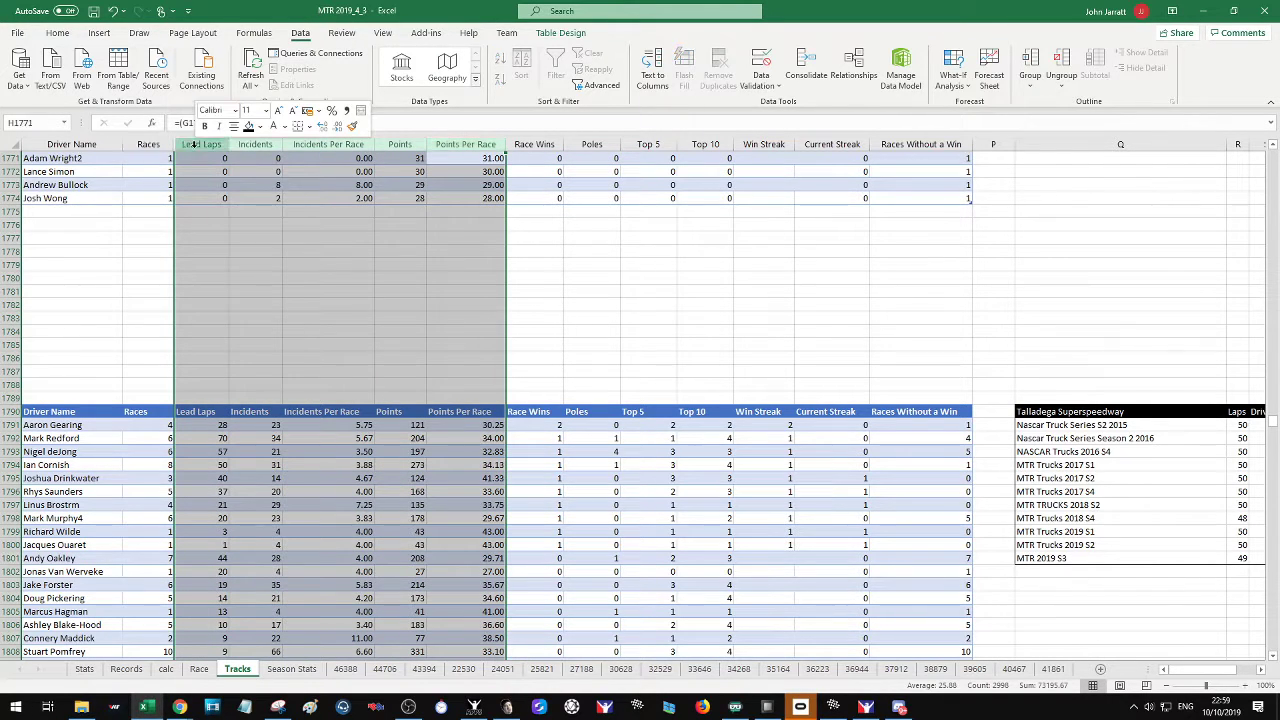
pyautogui.rightClick(190, 143)
pyautogui.click(235, 352)
pyautogui.click(590, 347)
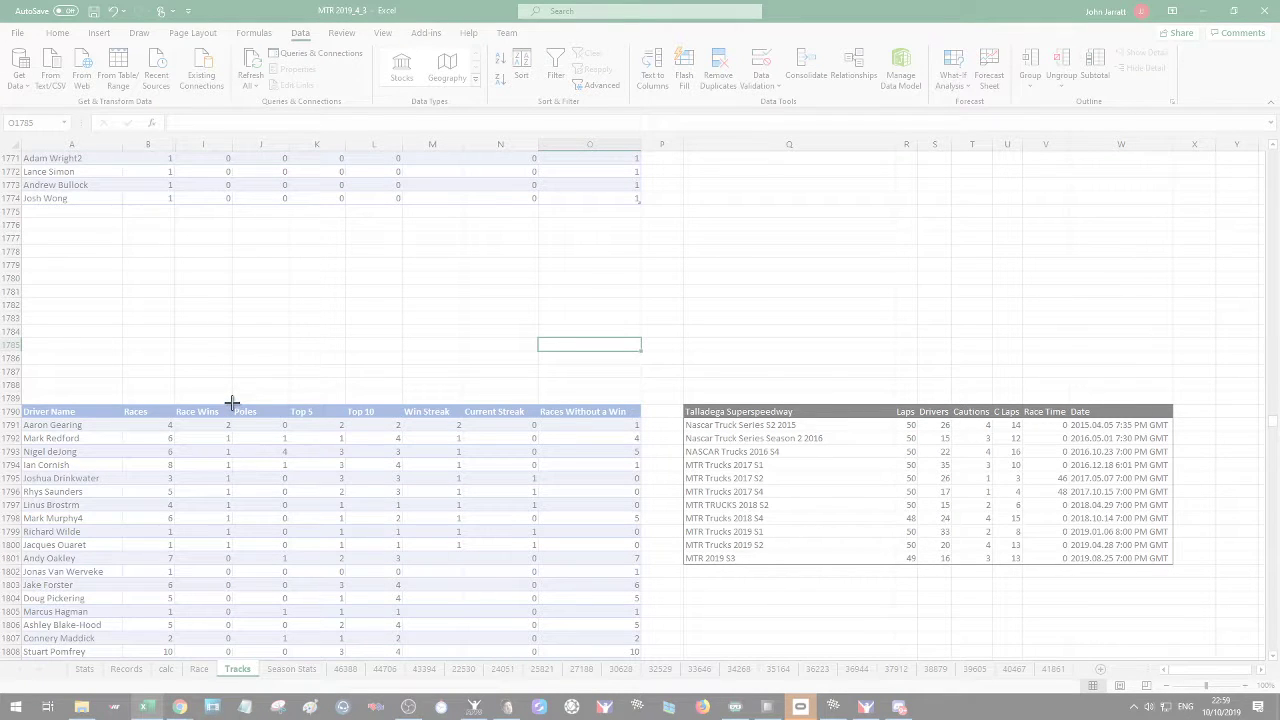
pyautogui.moveTo(231, 404); pyautogui.dragTo(18, 553)
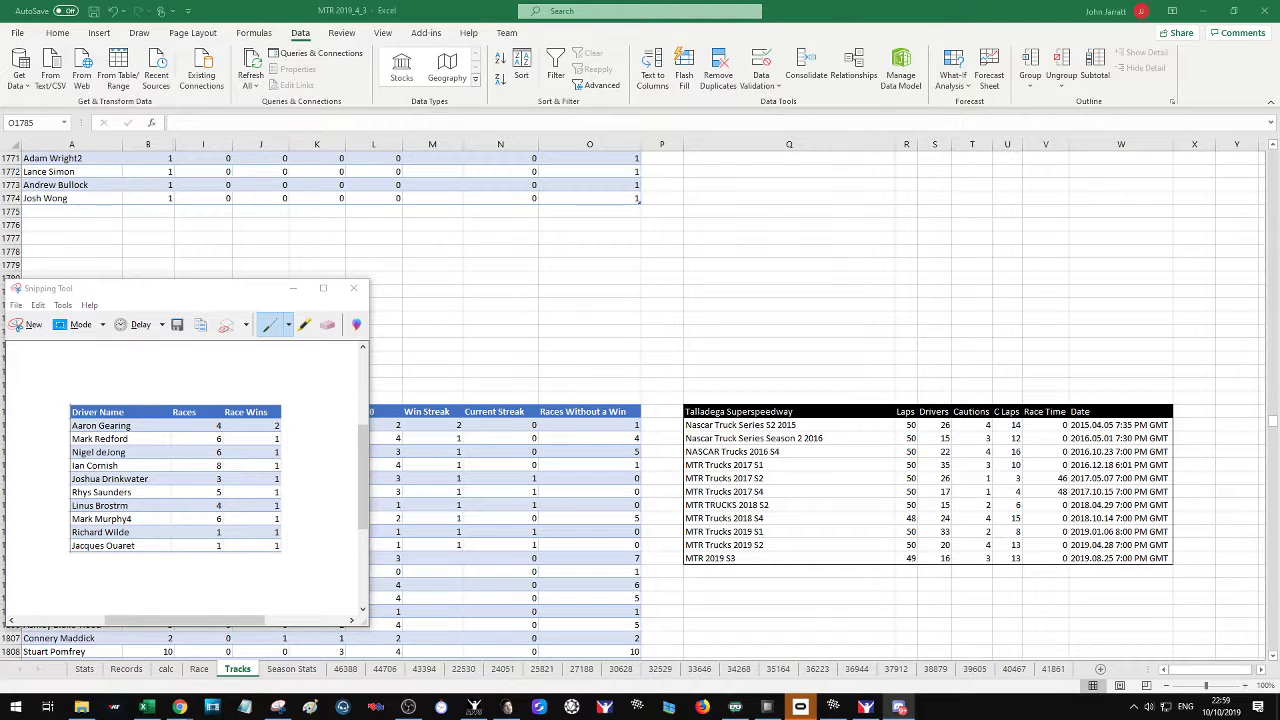
pyautogui.click(292, 288)
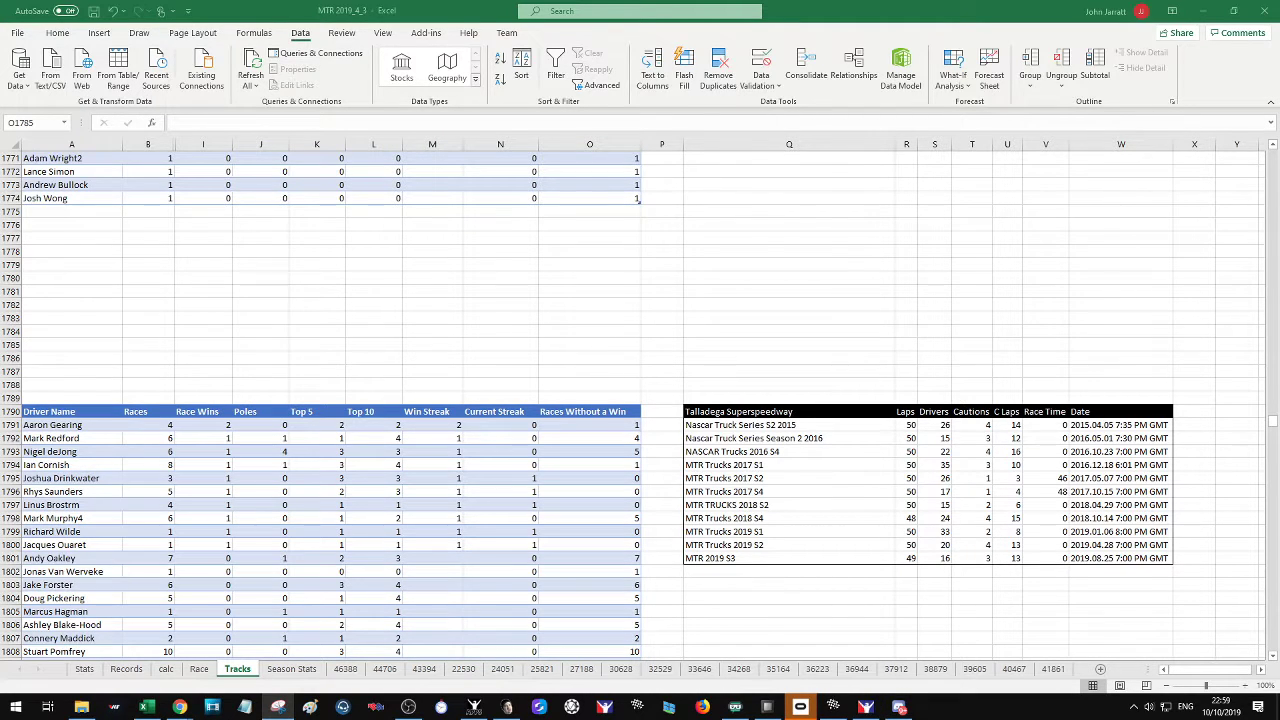
# Sort the Talladega driver table by Poles from largest to smallest and hide the Race Wins column
pyautogui.click(270, 425)
pyautogui.click(500, 80)
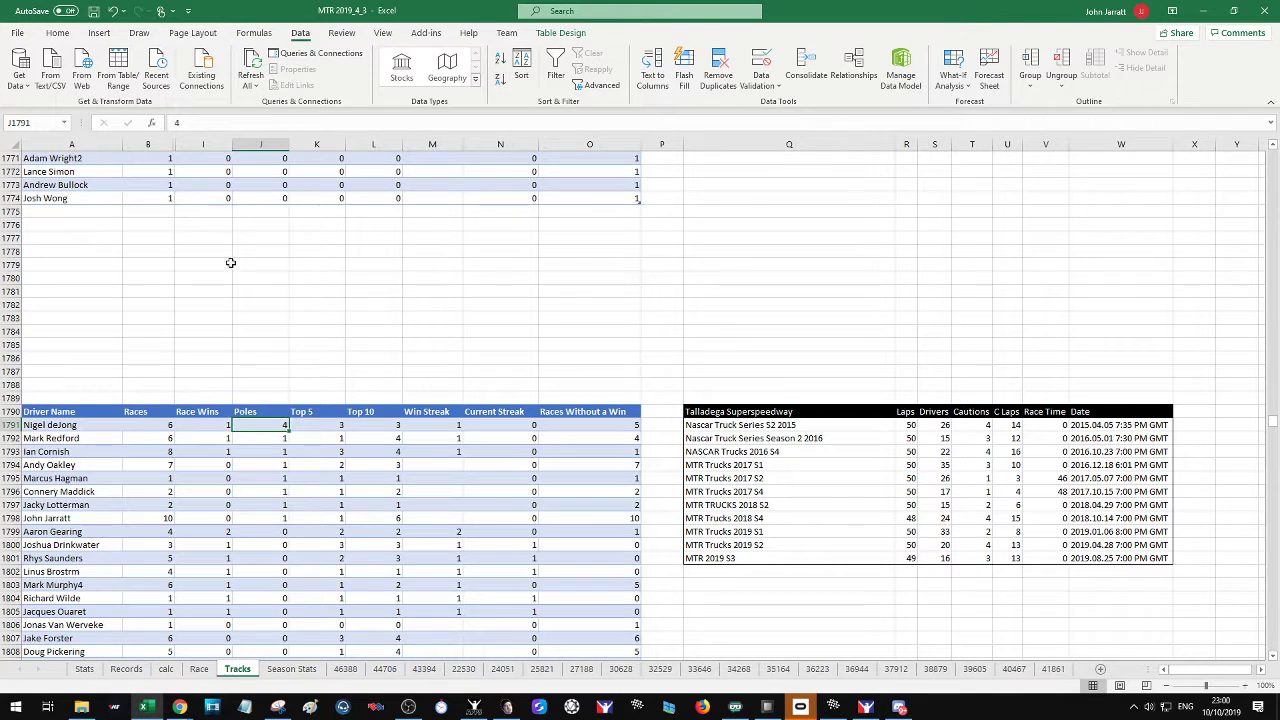
pyautogui.rightClick(212, 145)
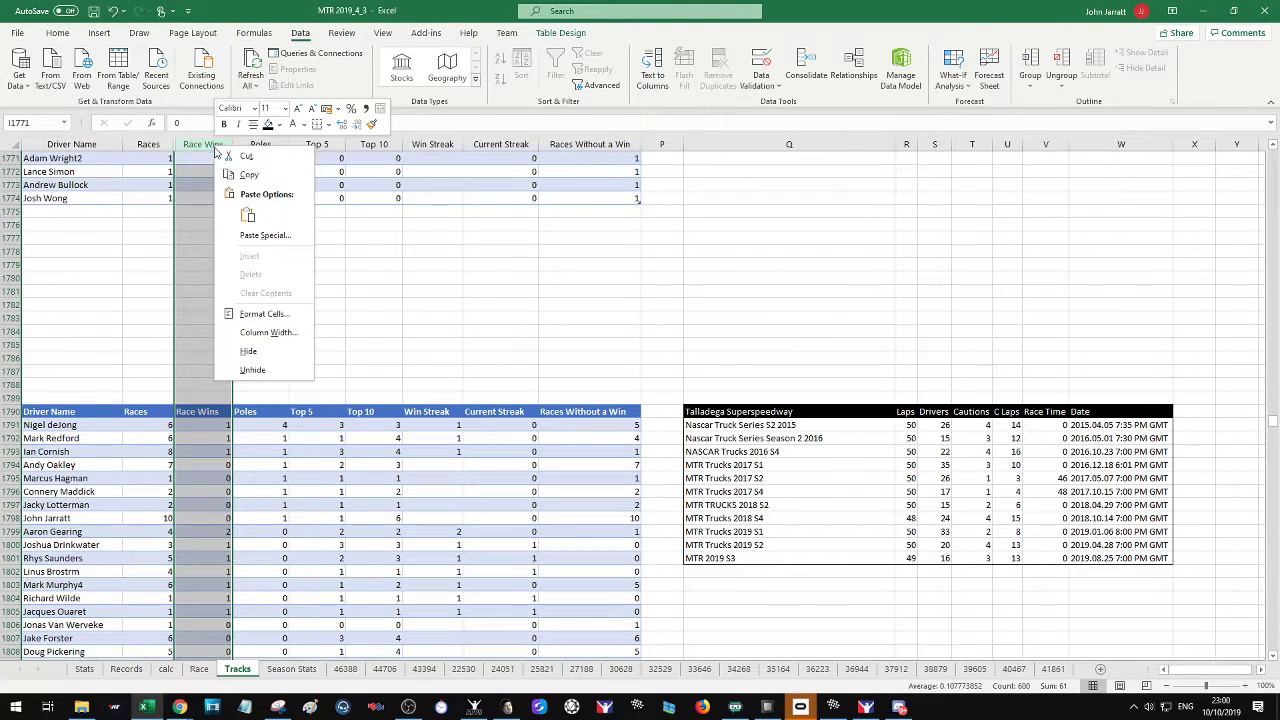
pyautogui.click(274, 352)
pyautogui.click(442, 371)
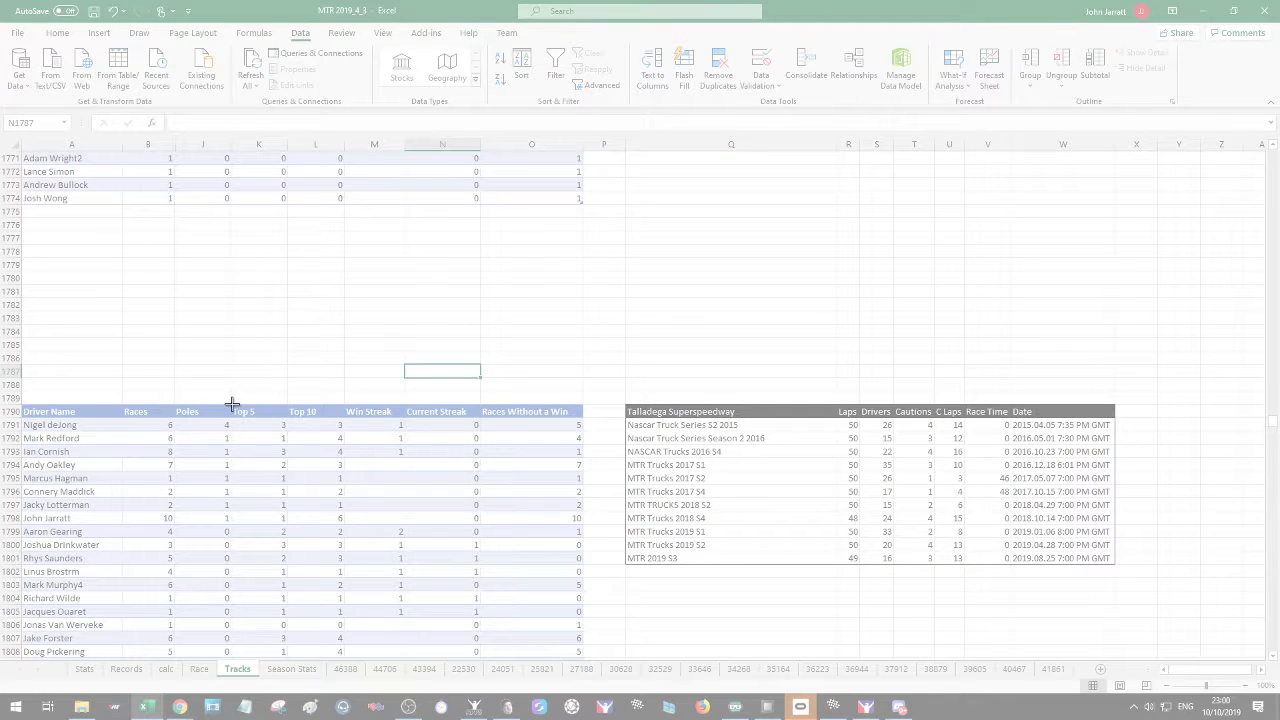
# Snip the Driver Name, Races and Poles columns for the top eight drivers, including the header row
pyautogui.moveTo(231, 403); pyautogui.dragTo(20, 524)
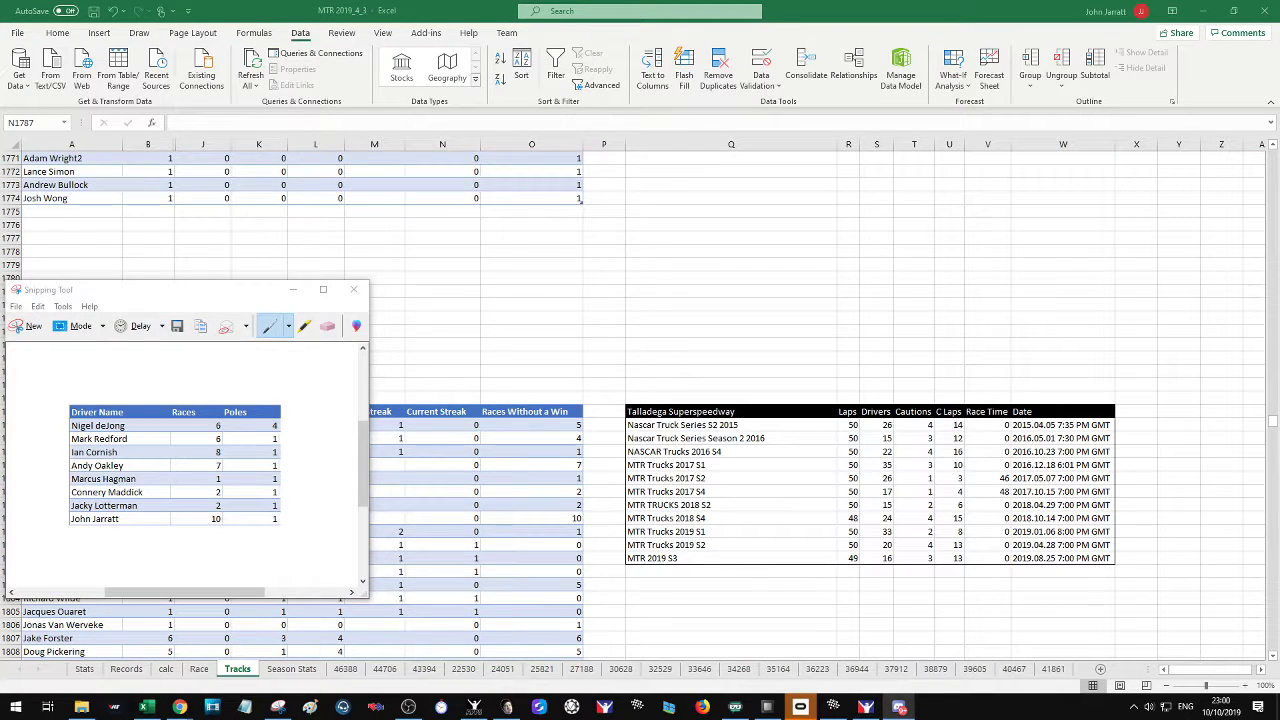
pyautogui.click(278, 707)
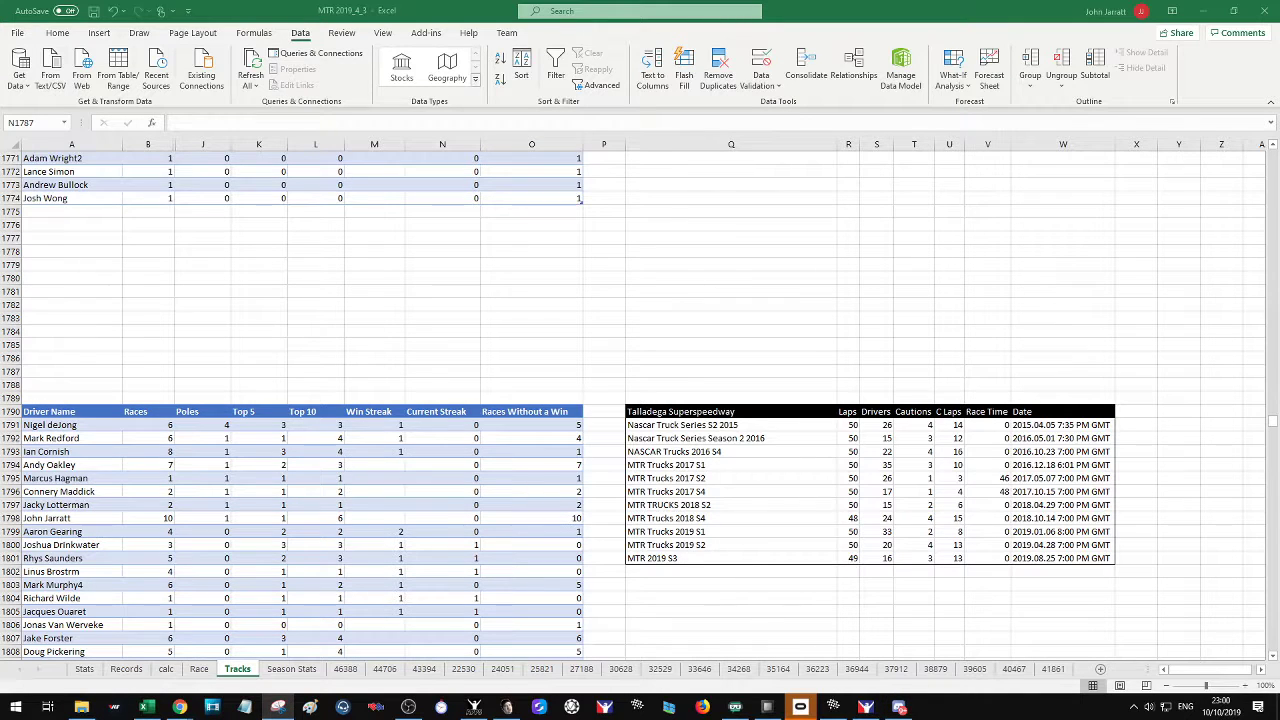
# Sort the Talladega driver table by Top 5 from largest to smallest and hide the Poles column
pyautogui.click(266, 425)
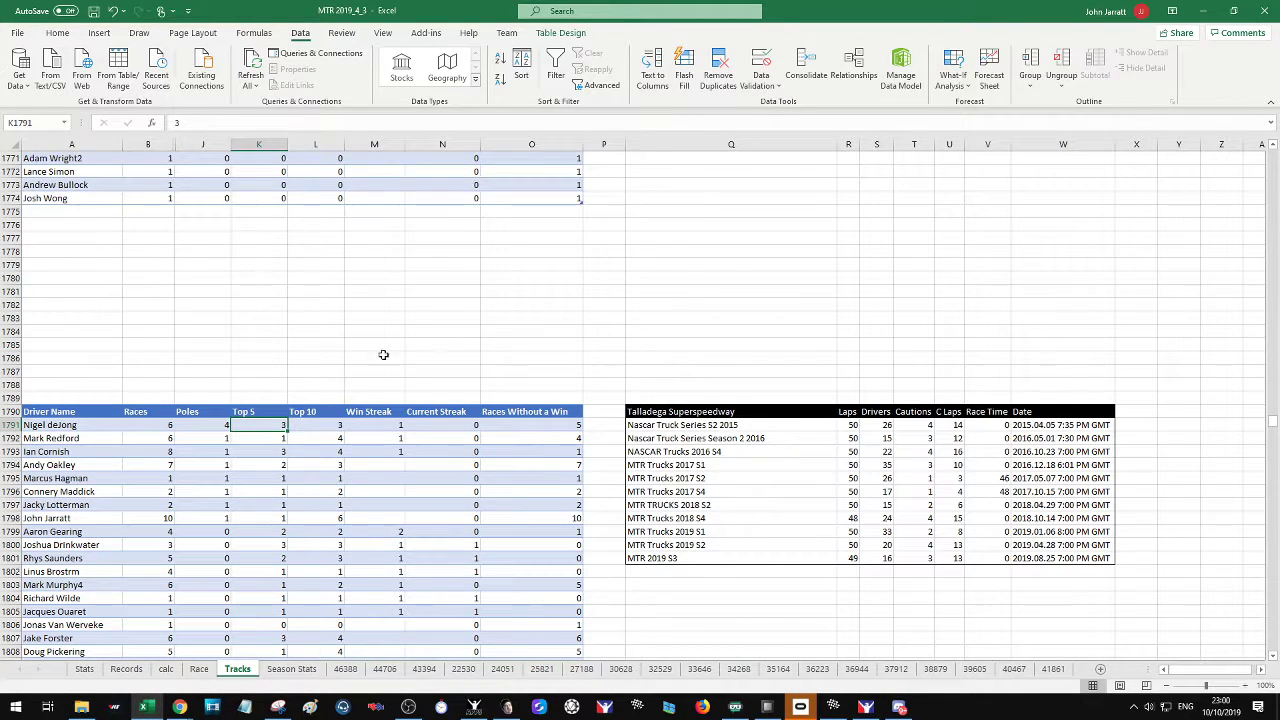
pyautogui.click(500, 76)
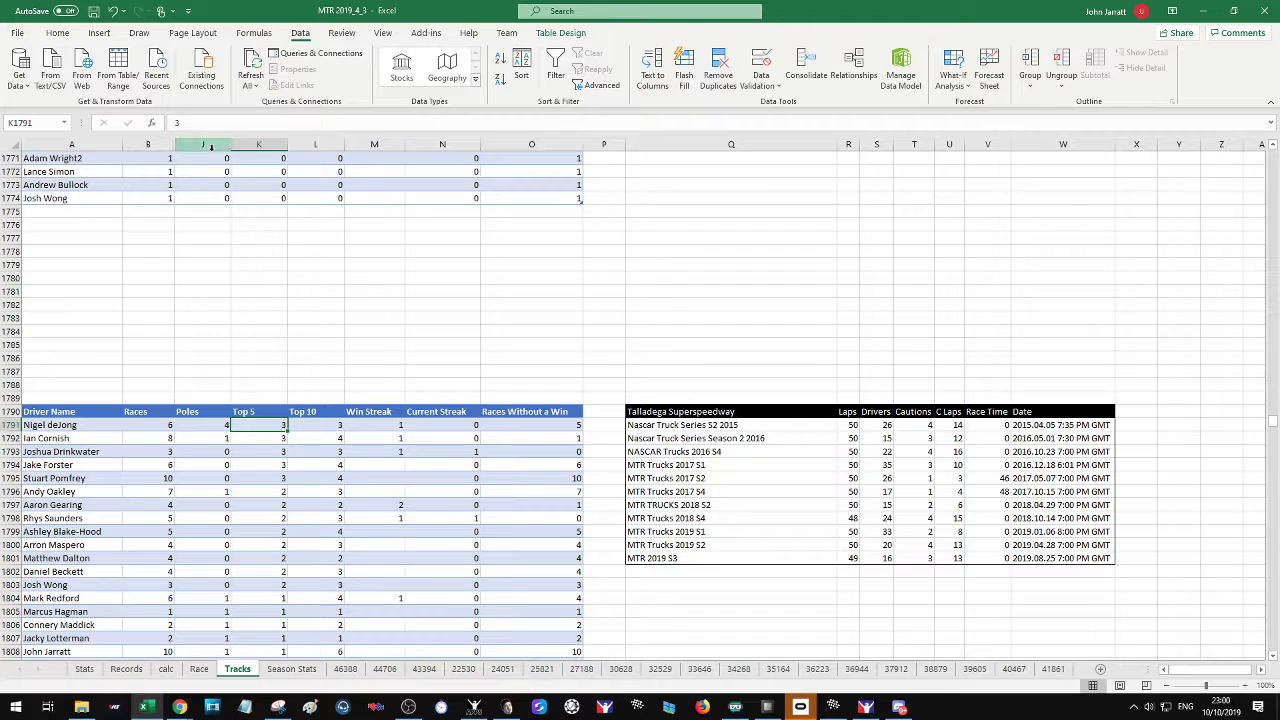
pyautogui.click(210, 147)
pyautogui.rightClick(210, 147)
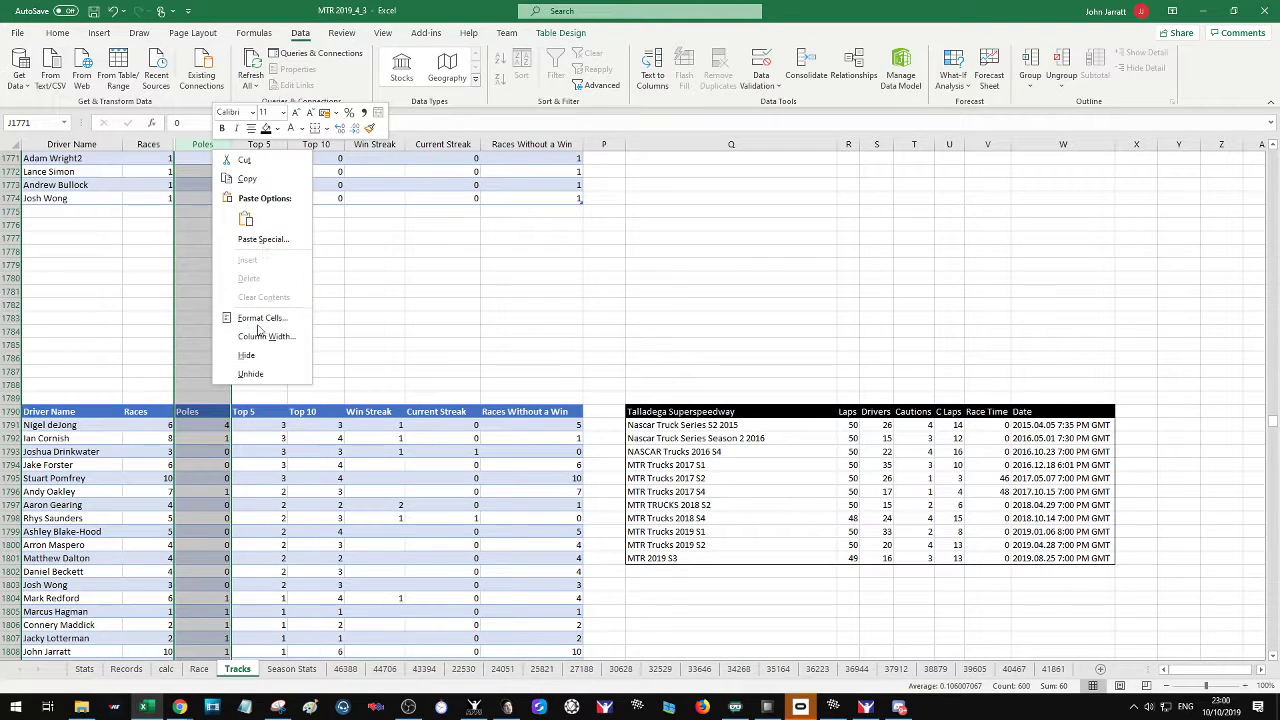
pyautogui.click(247, 355)
pyautogui.click(385, 357)
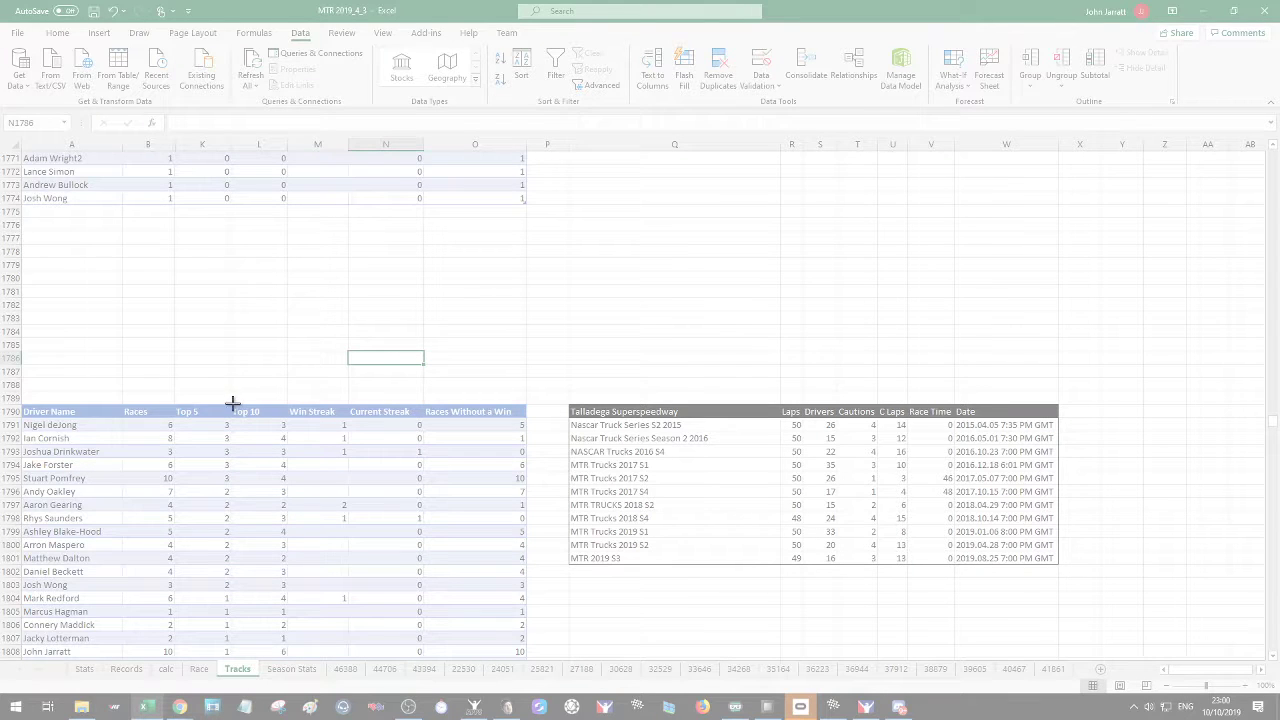
# Snip Driver Name, Races and Top 5 for the top five drivers with the header row and copy the snip
pyautogui.moveTo(232, 402); pyautogui.dragTo(18, 484)
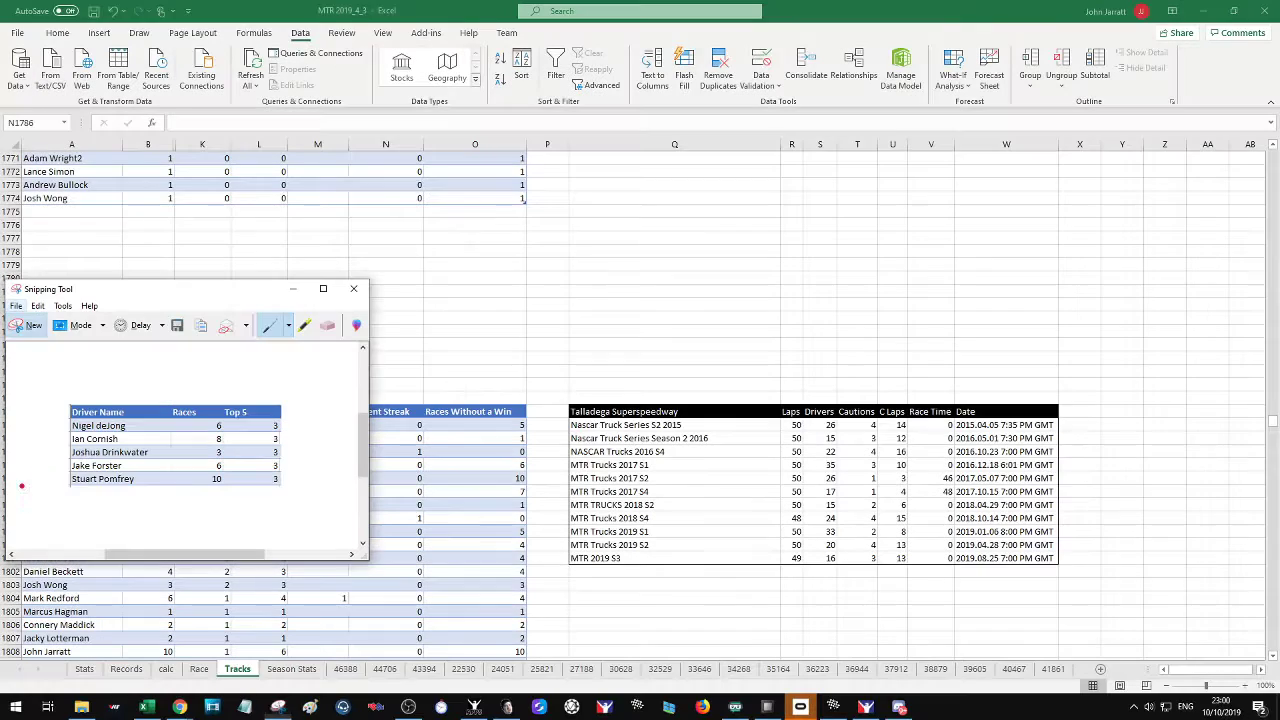
pyautogui.click(200, 330)
pyautogui.click(899, 707)
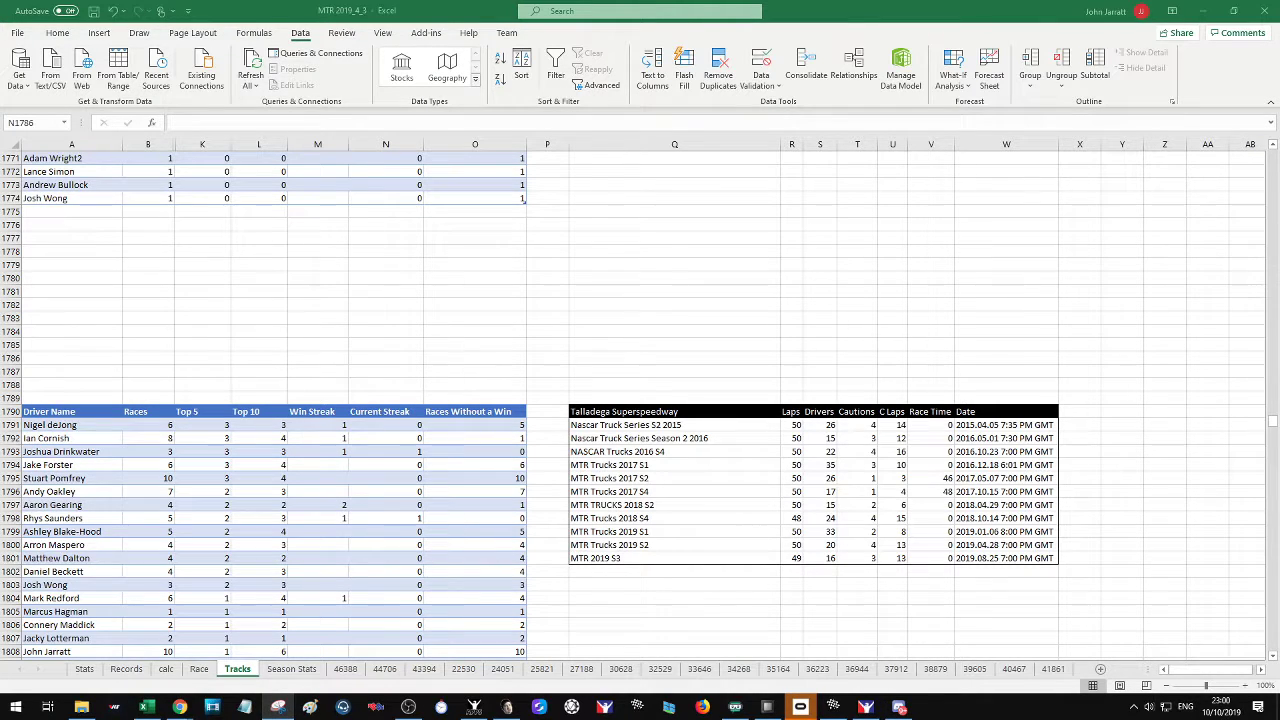
# Sort the Talladega driver table by Top 10 from largest to smallest and hide the Top 5 column
pyautogui.click(258, 424)
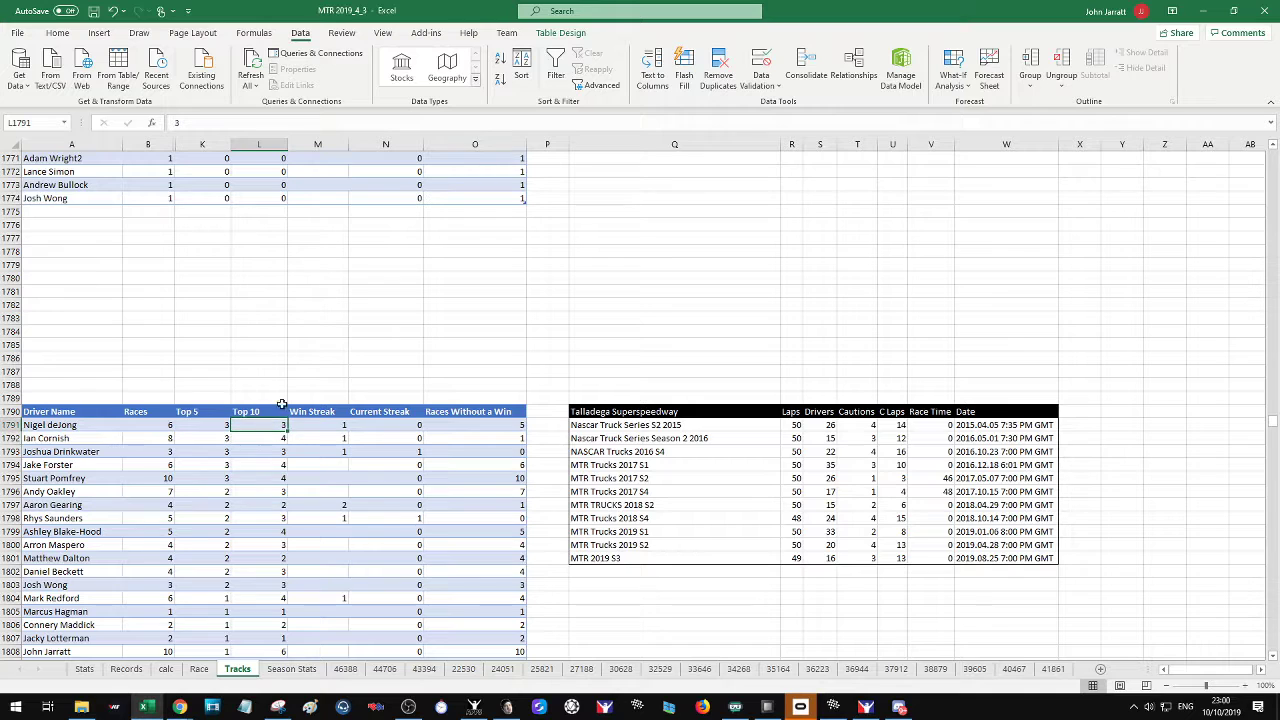
pyautogui.click(500, 86)
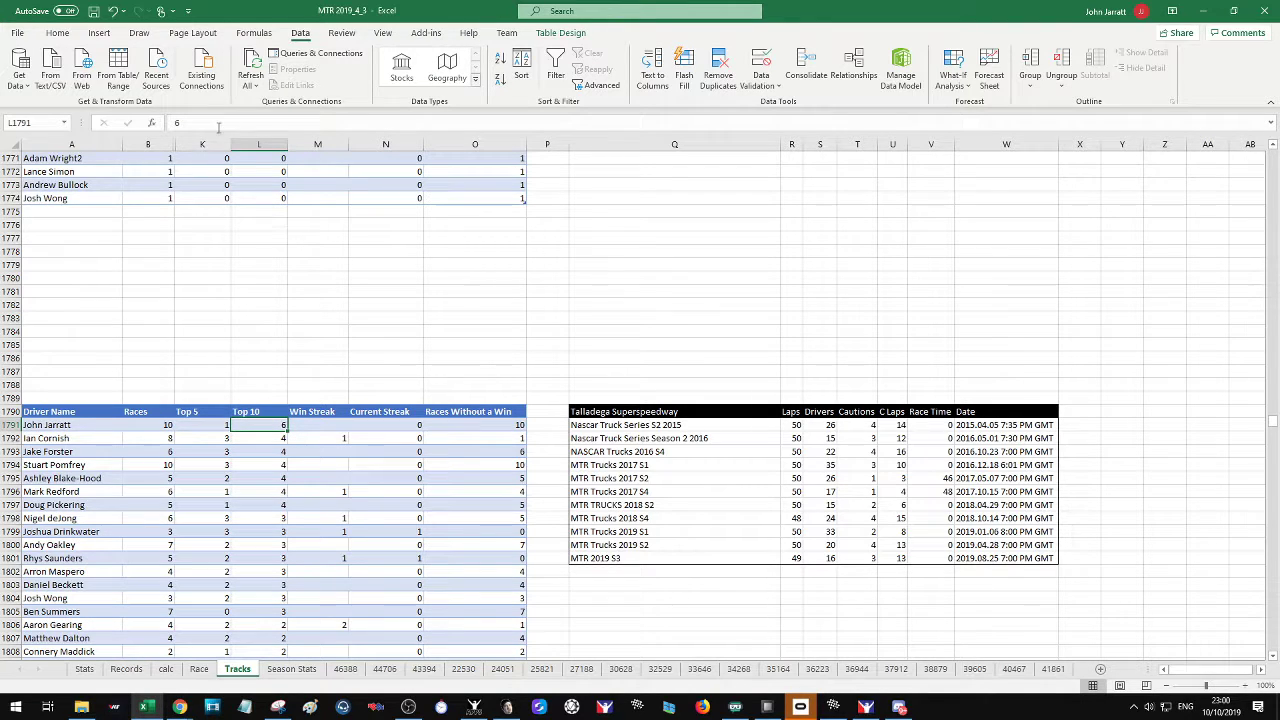
pyautogui.click(203, 145)
pyautogui.rightClick(206, 148)
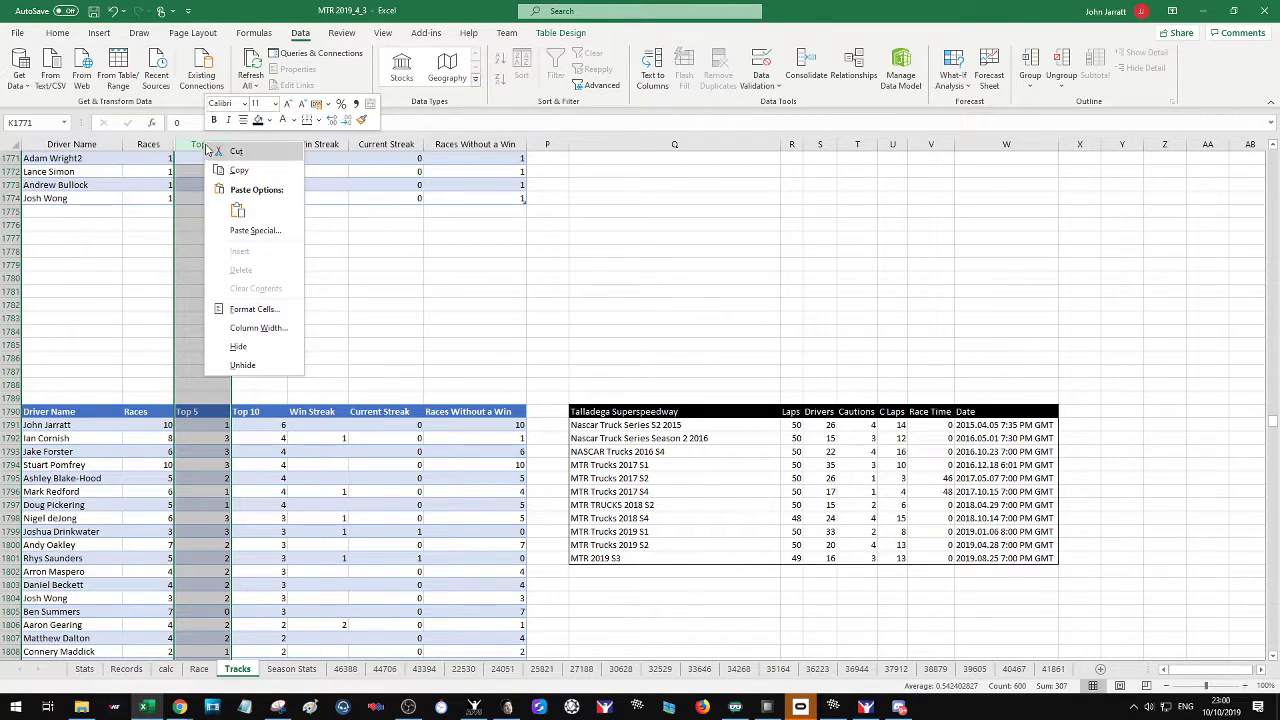
pyautogui.click(238, 346)
pyautogui.click(329, 371)
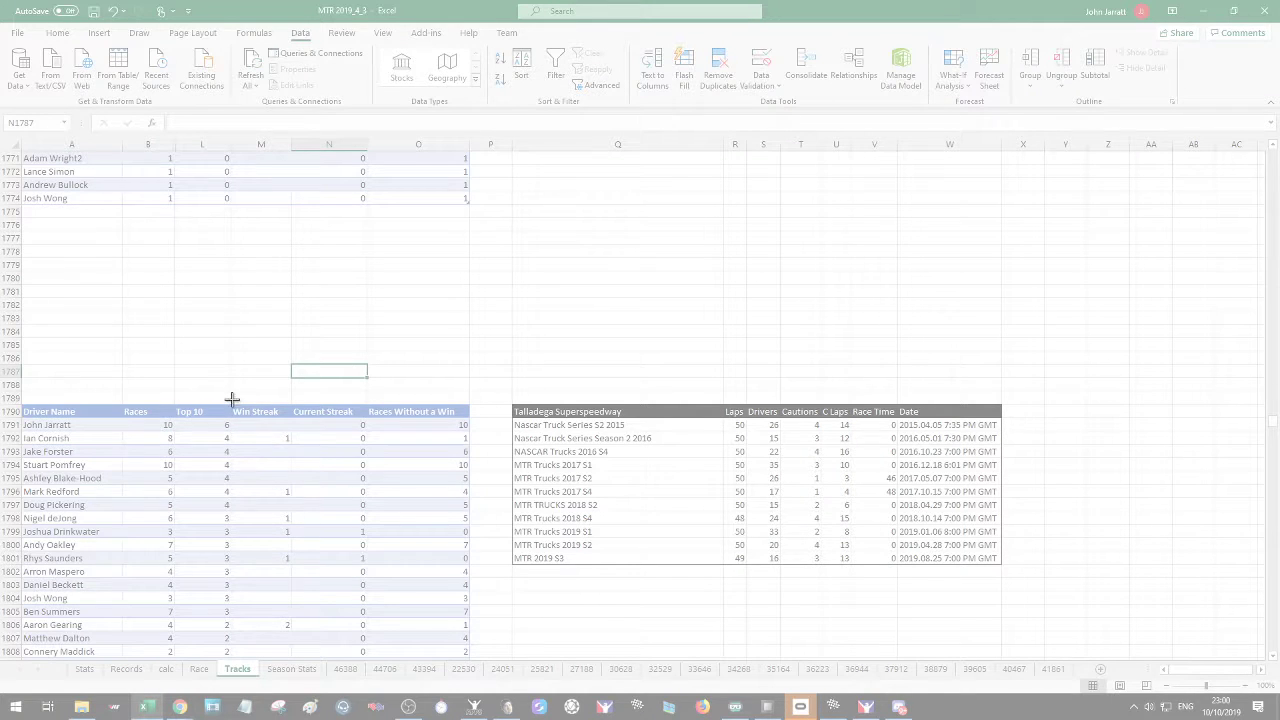
# Snip Driver Name, Races and Top 10 for the top seven drivers, copy the snip and close the Snipping Tool
pyautogui.moveTo(228, 412); pyautogui.dragTo(20, 510)
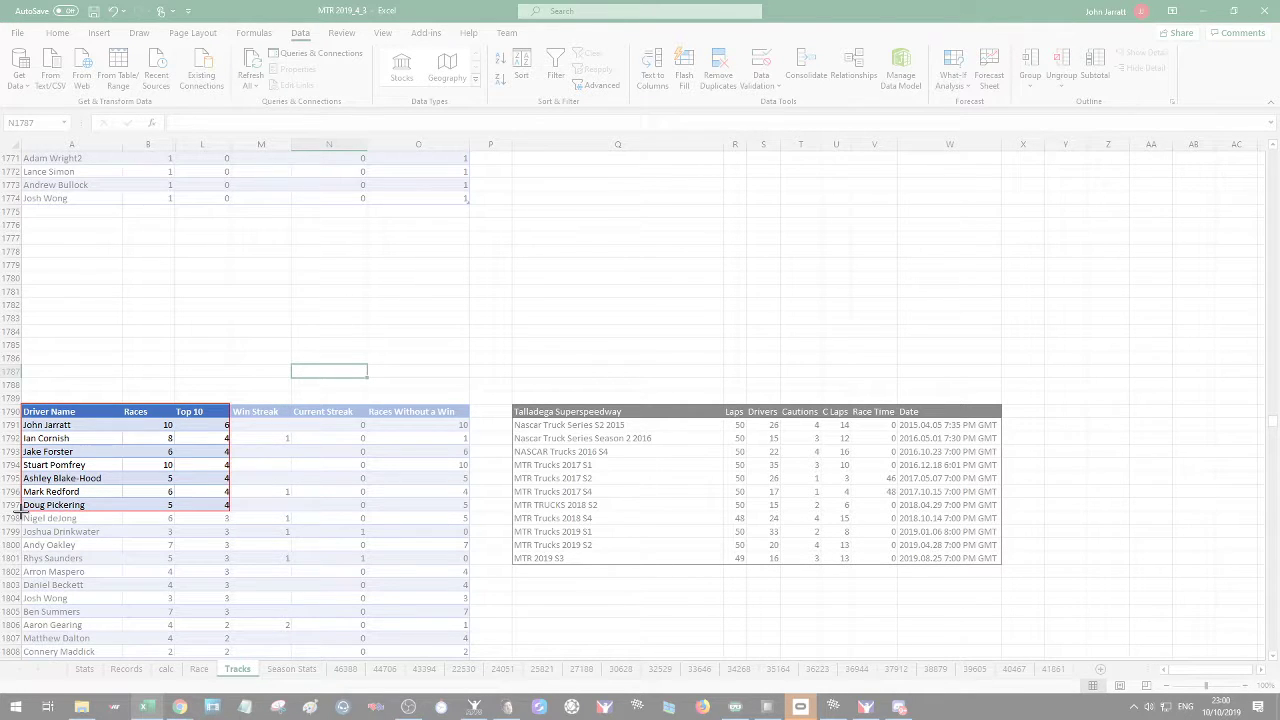
pyautogui.moveTo(20, 510); pyautogui.dragTo(20, 510)
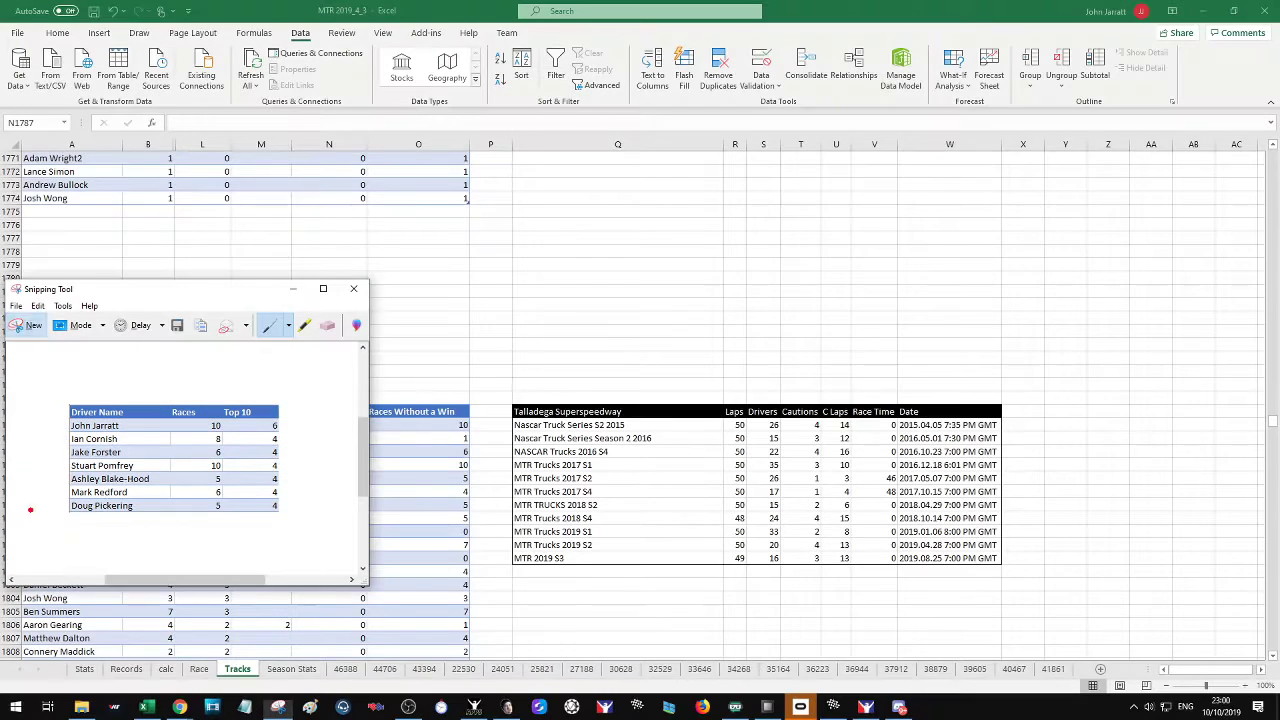
pyautogui.click(198, 330)
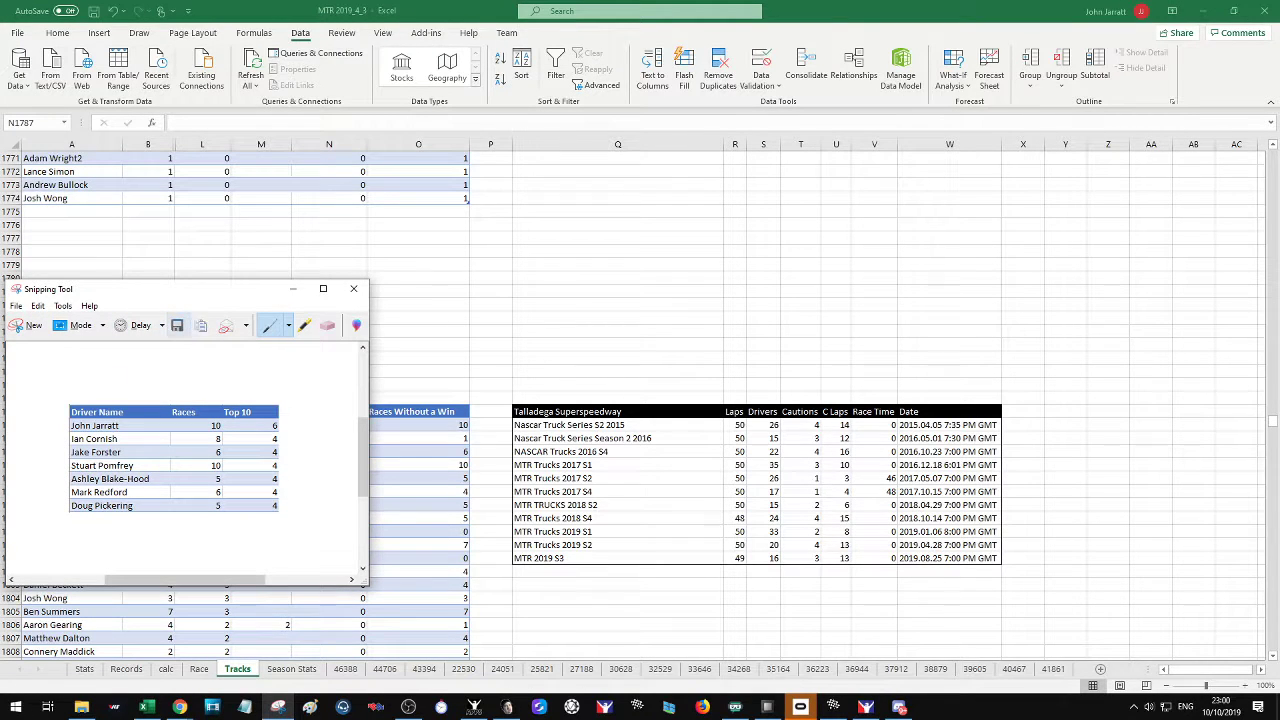
pyautogui.click(899, 707)
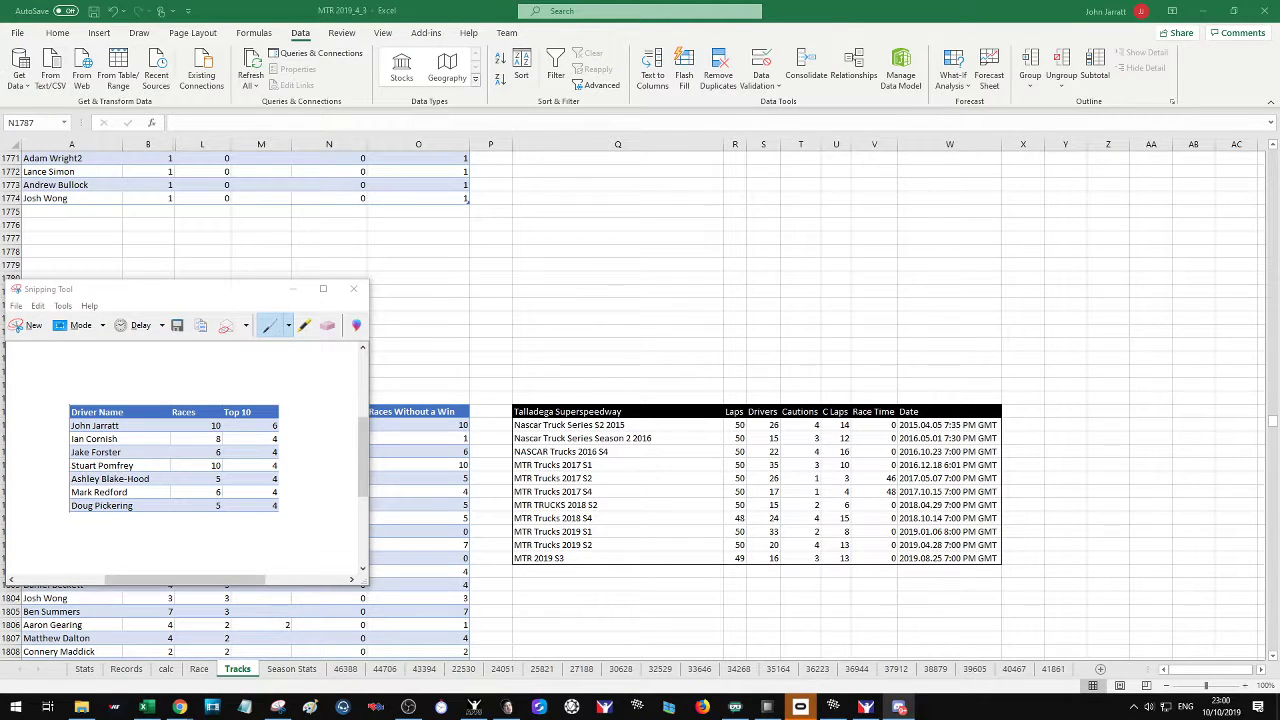
pyautogui.click(353, 288)
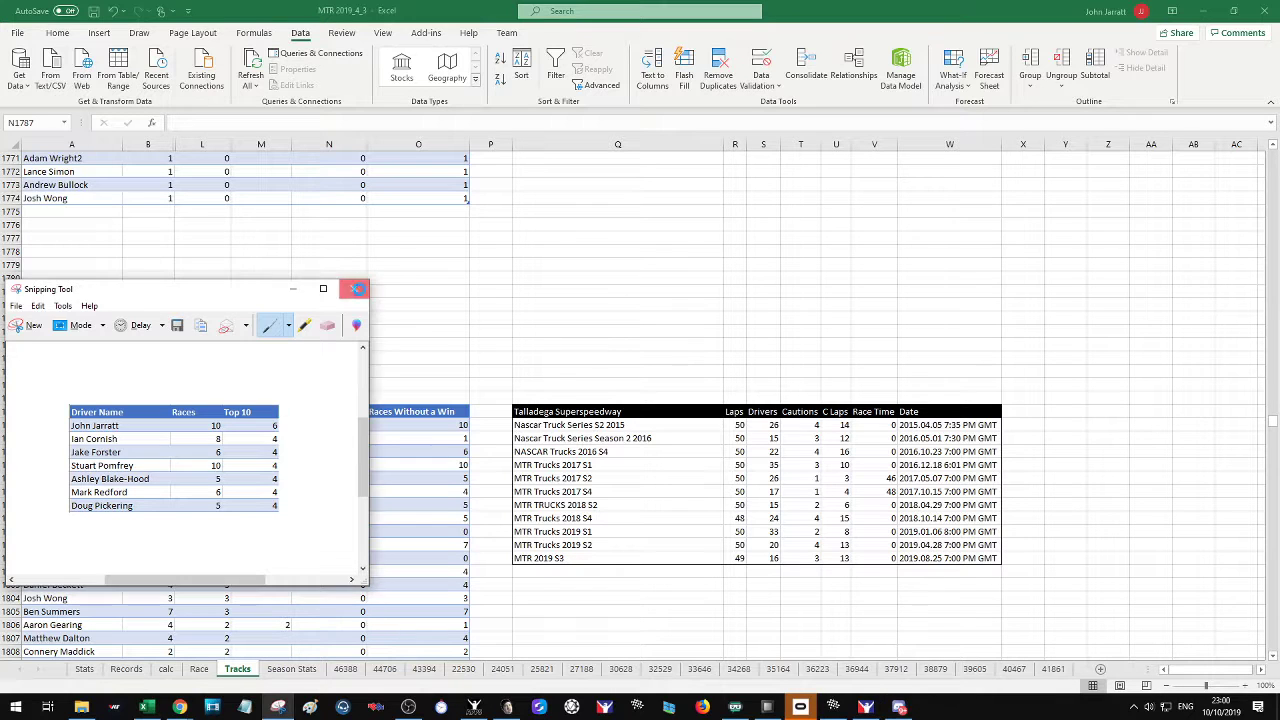
# Unhide all hidden columns between Driver Name and Top 10 in the Tracks sheet
pyautogui.click(244, 448)
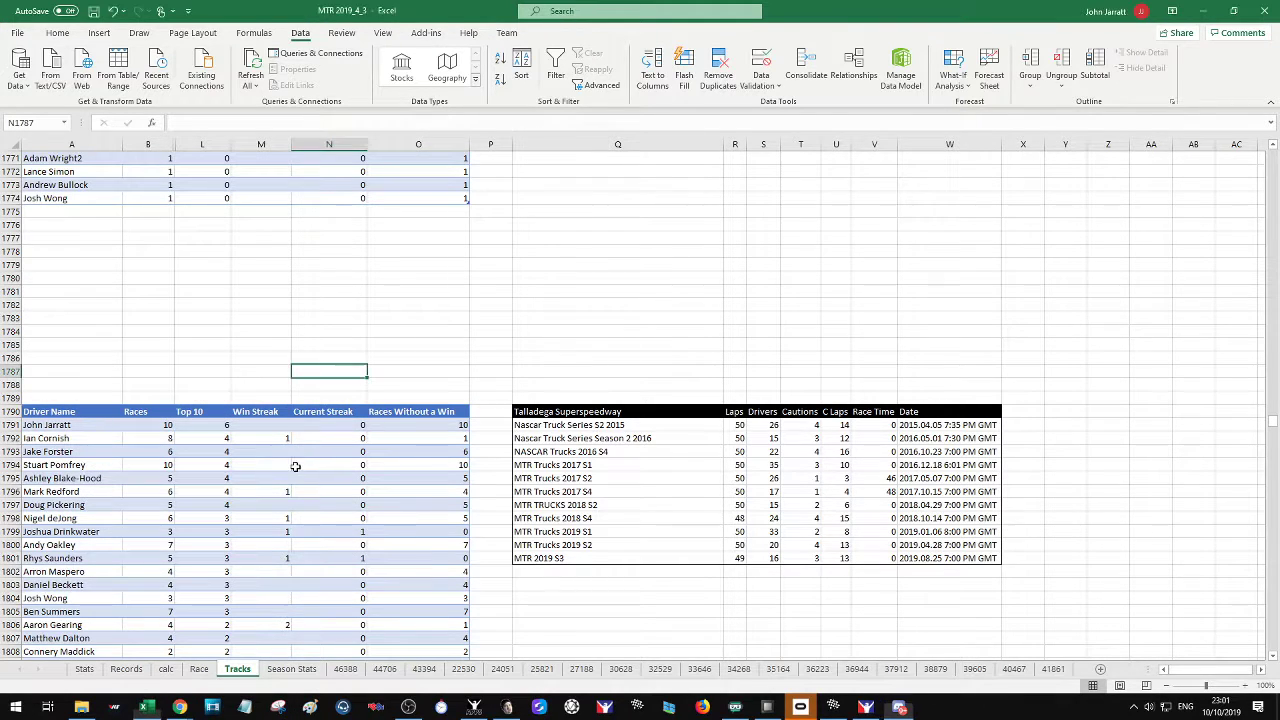
pyautogui.moveTo(215, 143); pyautogui.dragTo(60, 144)
pyautogui.rightClick(108, 145)
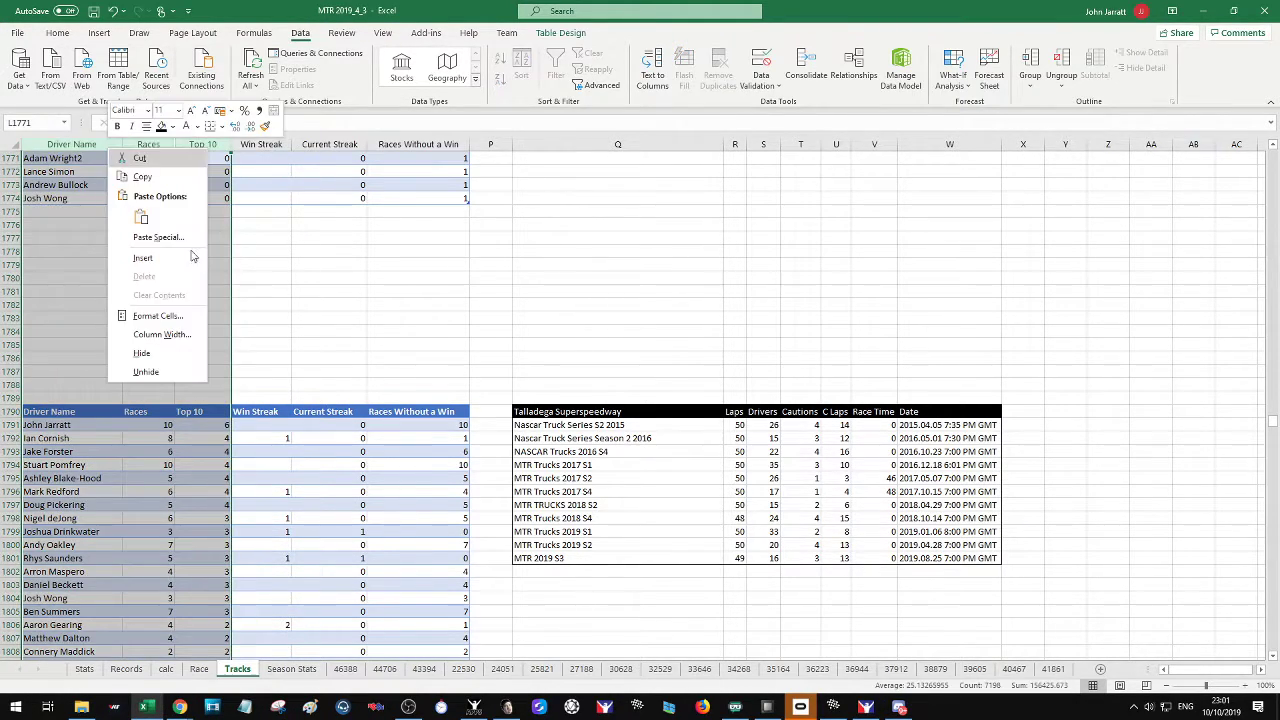
pyautogui.click(158, 378)
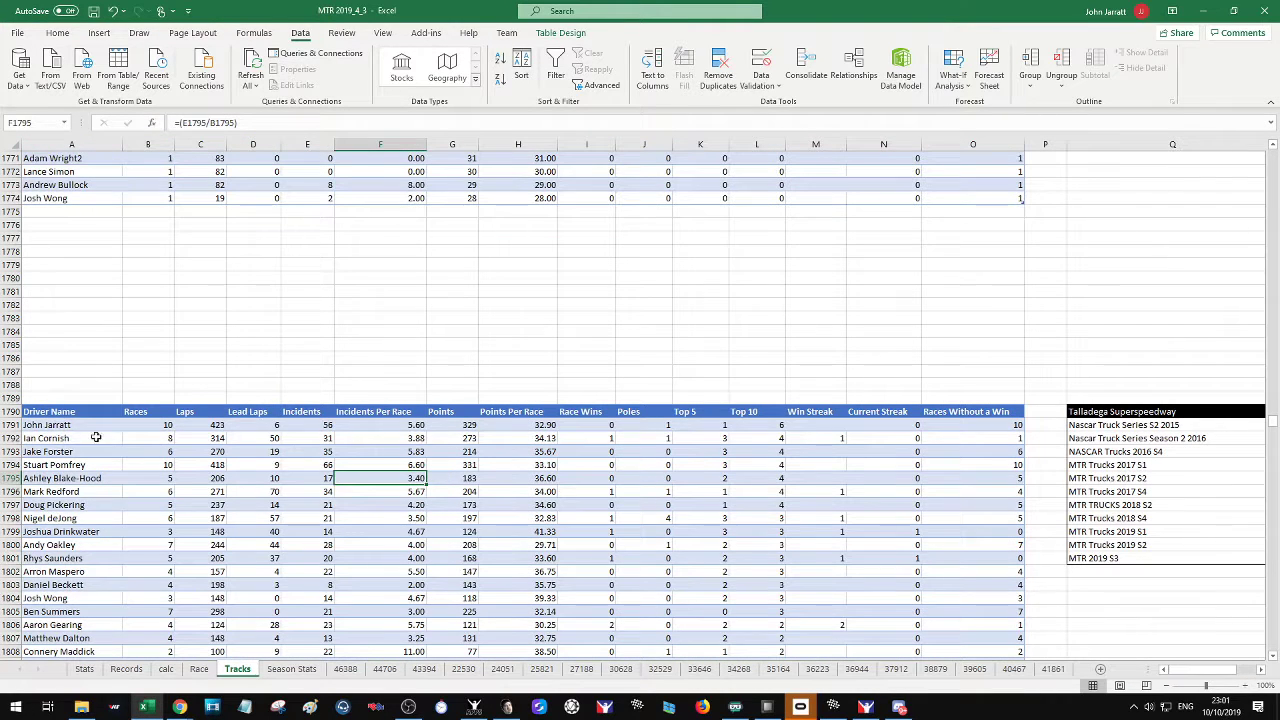
# Sort the Talladega driver table by Laps from largest to smallest
pyautogui.click(163, 424)
pyautogui.press('Right')
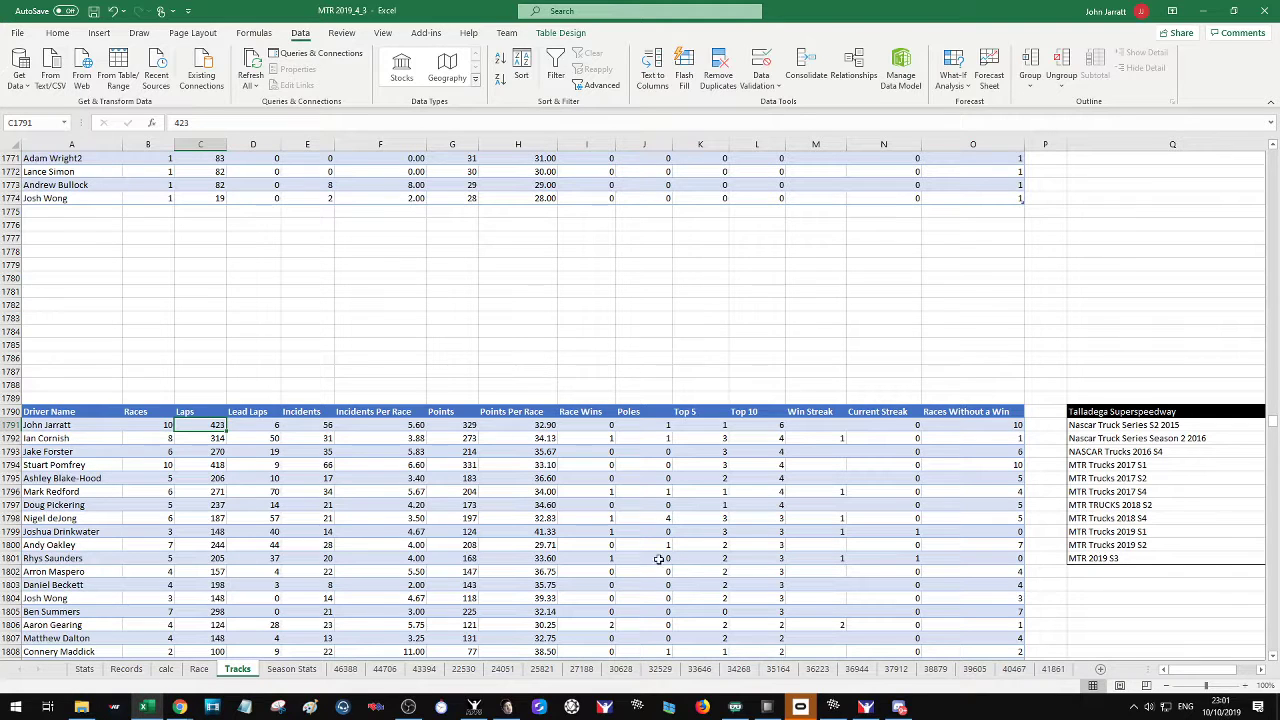
pyautogui.click(500, 79)
pyautogui.moveTo(292, 491); pyautogui.dragTo(281, 491)
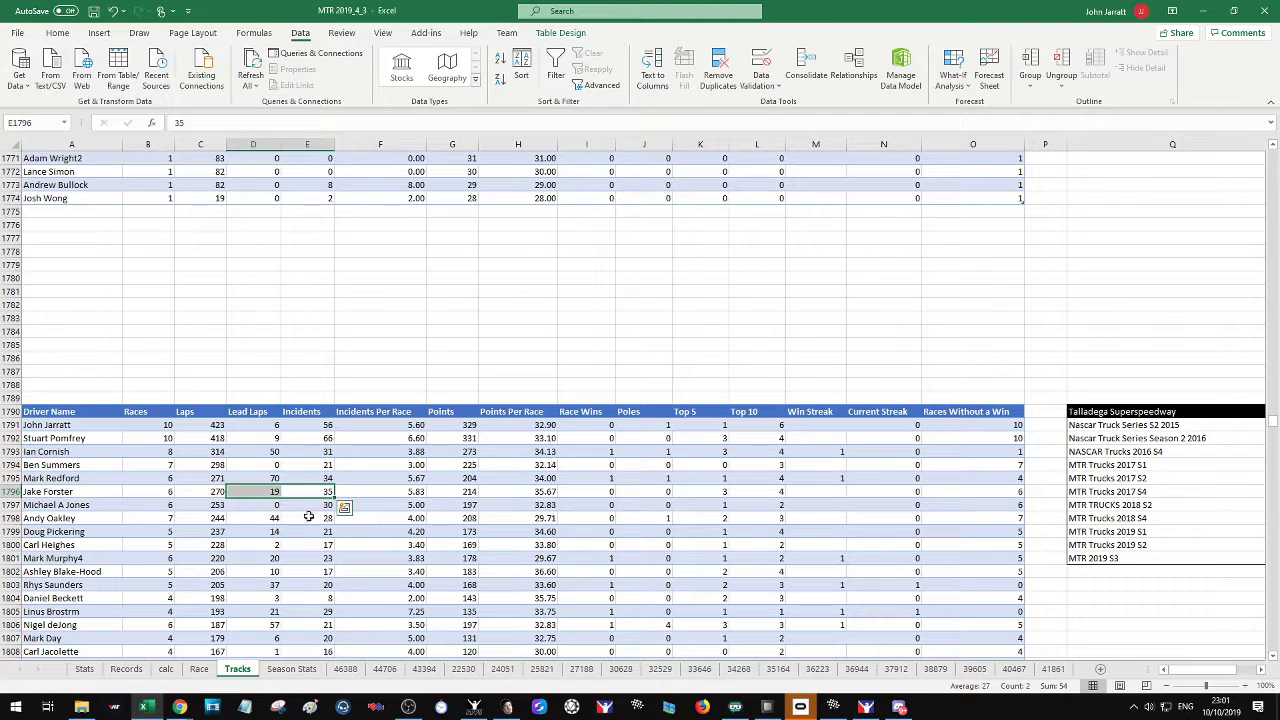
pyautogui.click(309, 372)
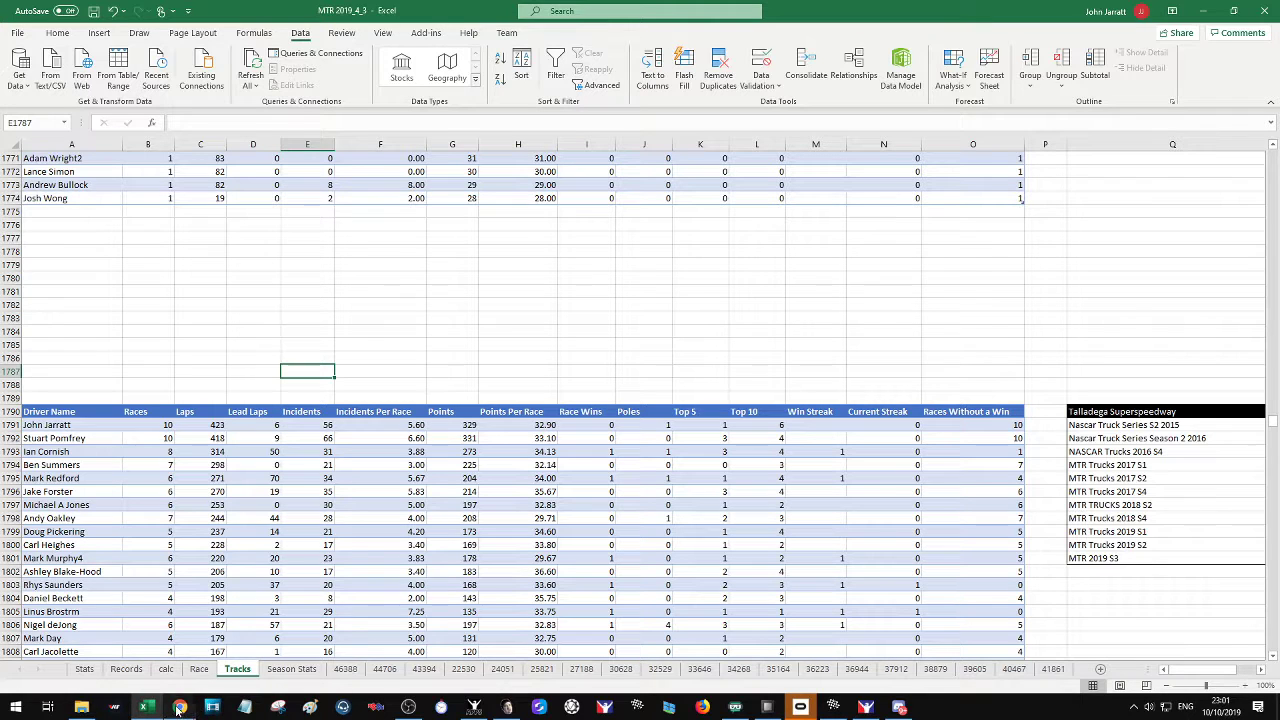
# Switch to the iRacing League Sessions window in Chrome
pyautogui.moveTo(178, 708)
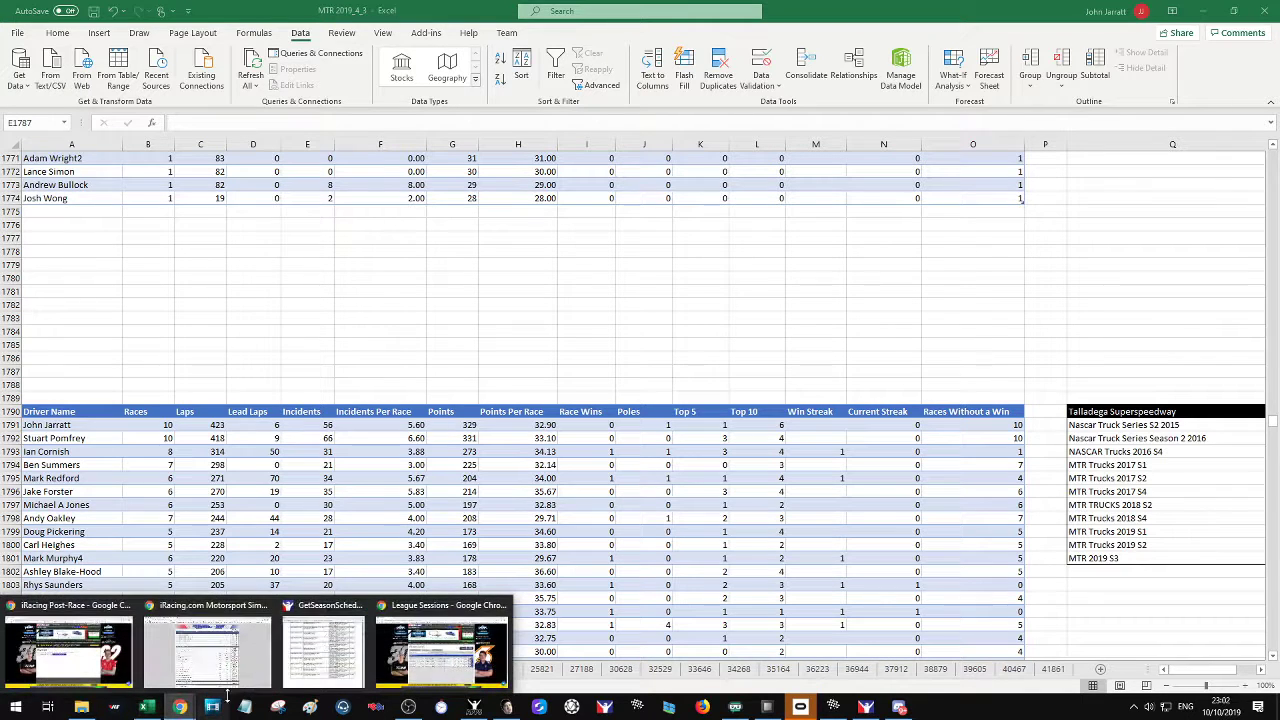
pyautogui.click(437, 660)
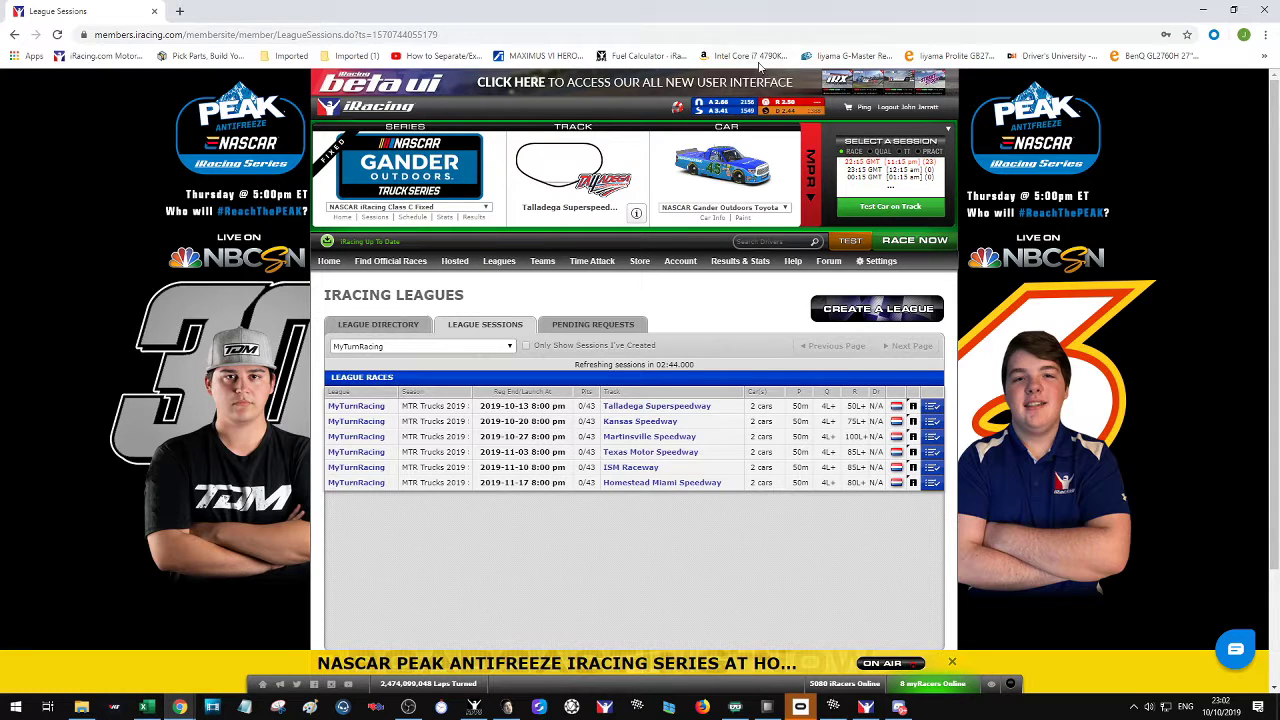